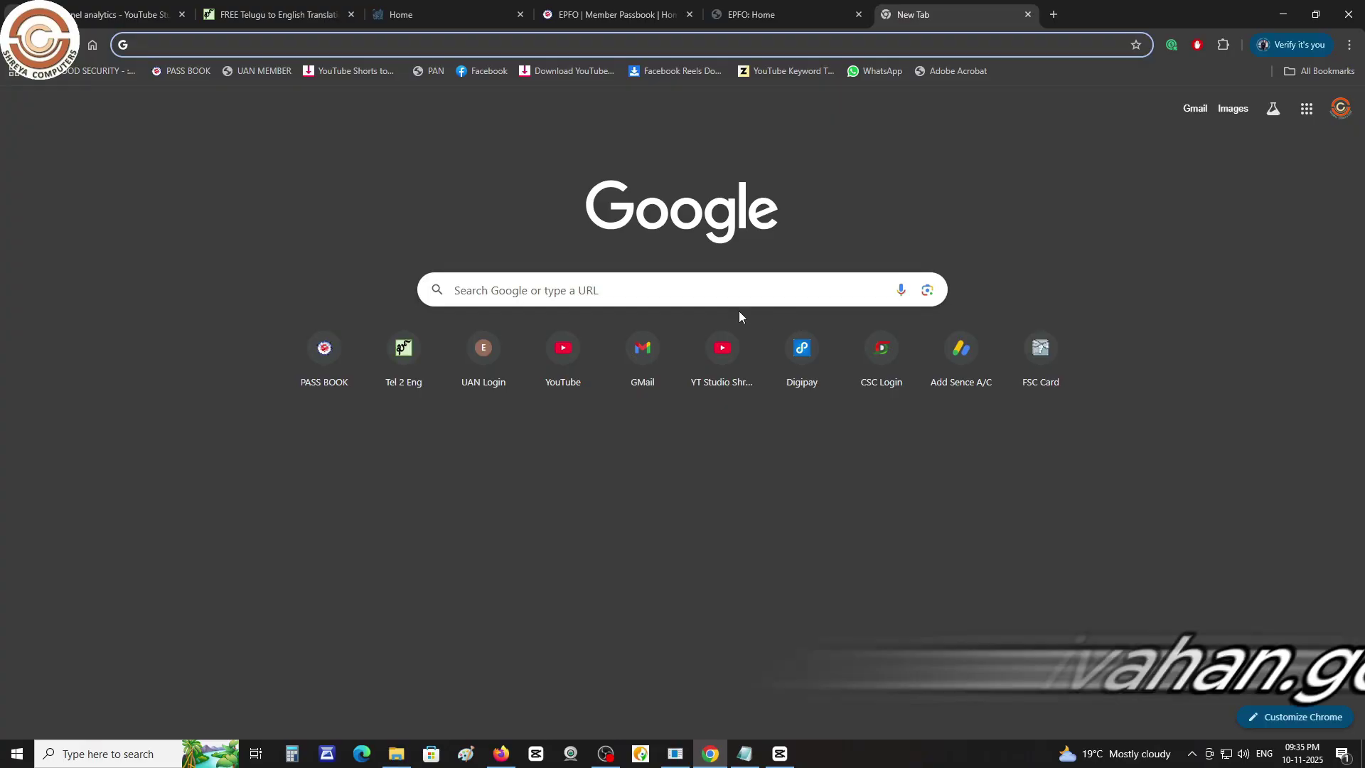
Open sarathi.parivahan.gov.in, dismiss the mobile number notice, and choose Telangana as the state
left_click(627, 297)
type("sarathi.parivahan.")
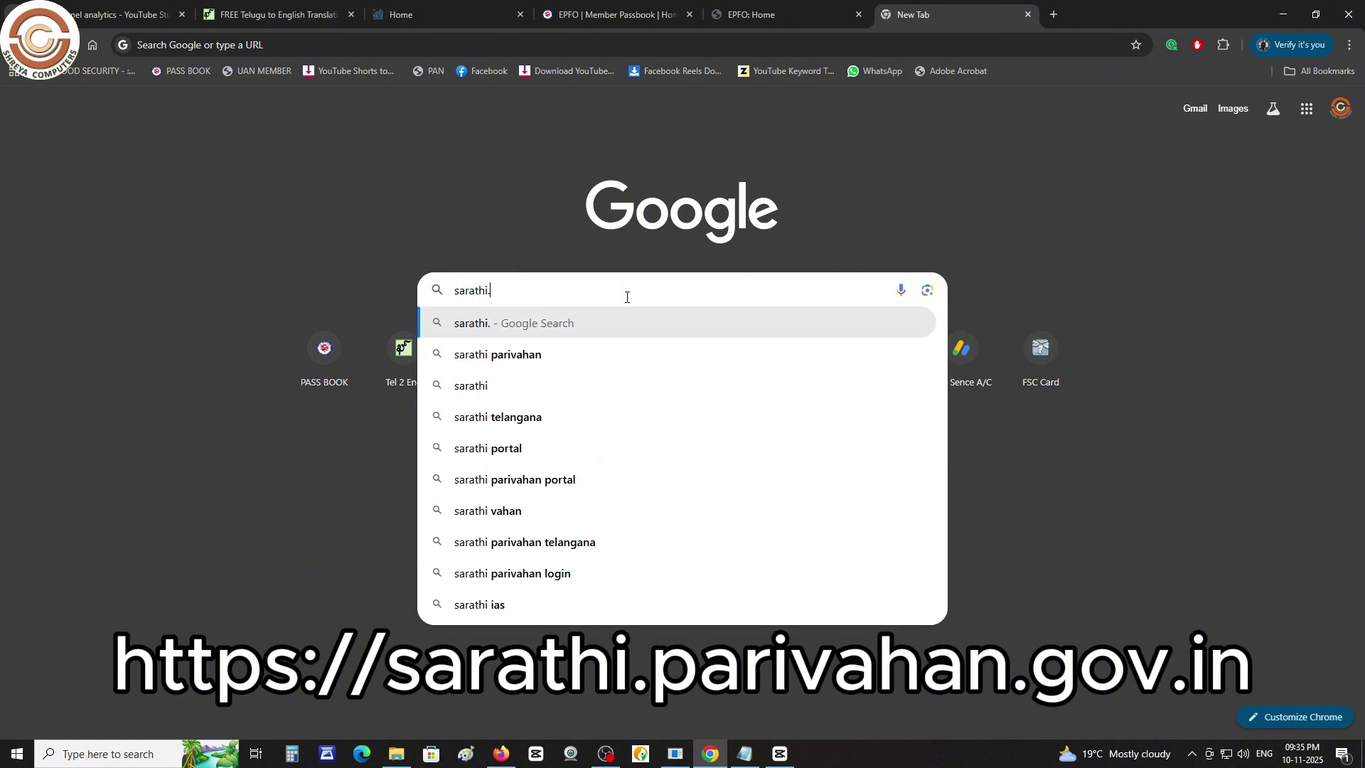
type("gov.in")
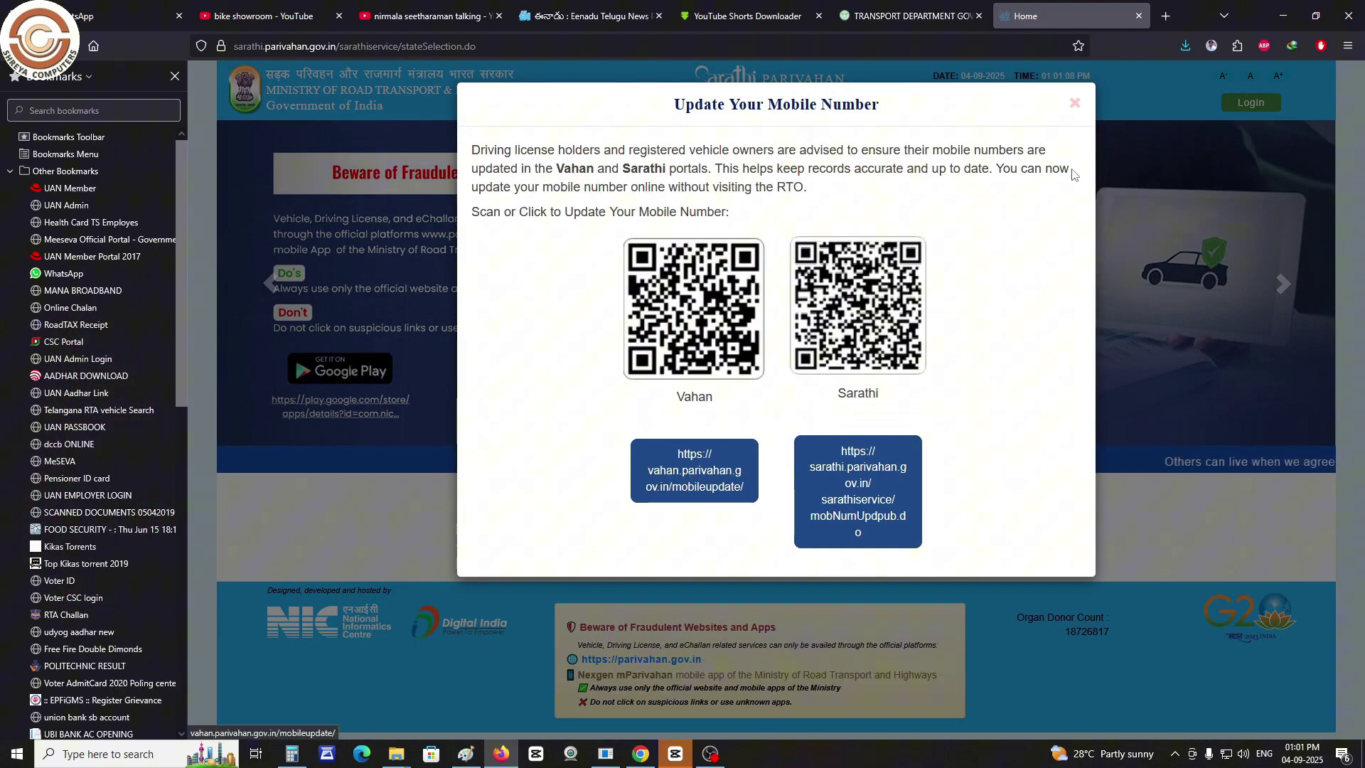
left_click(1073, 107)
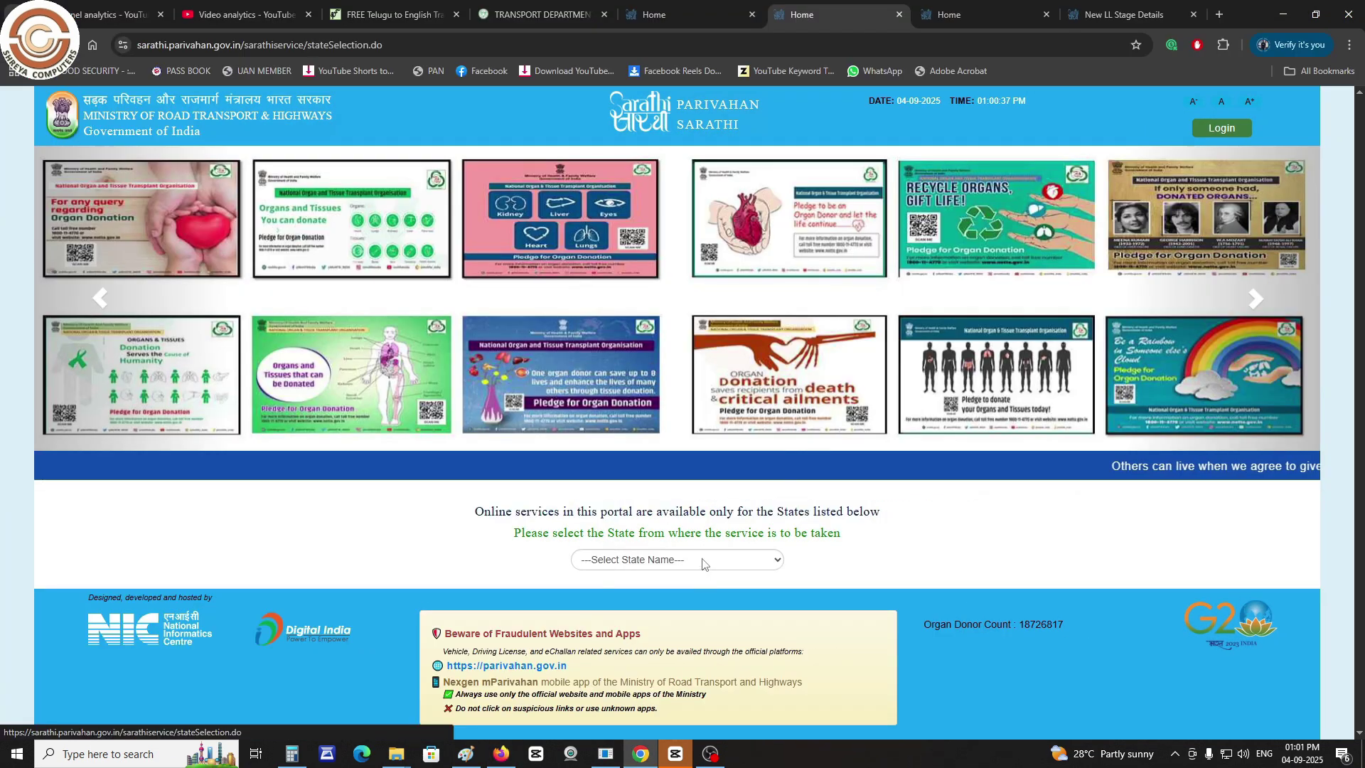
left_click(677, 560)
scroll(661, 346, "down", 6)
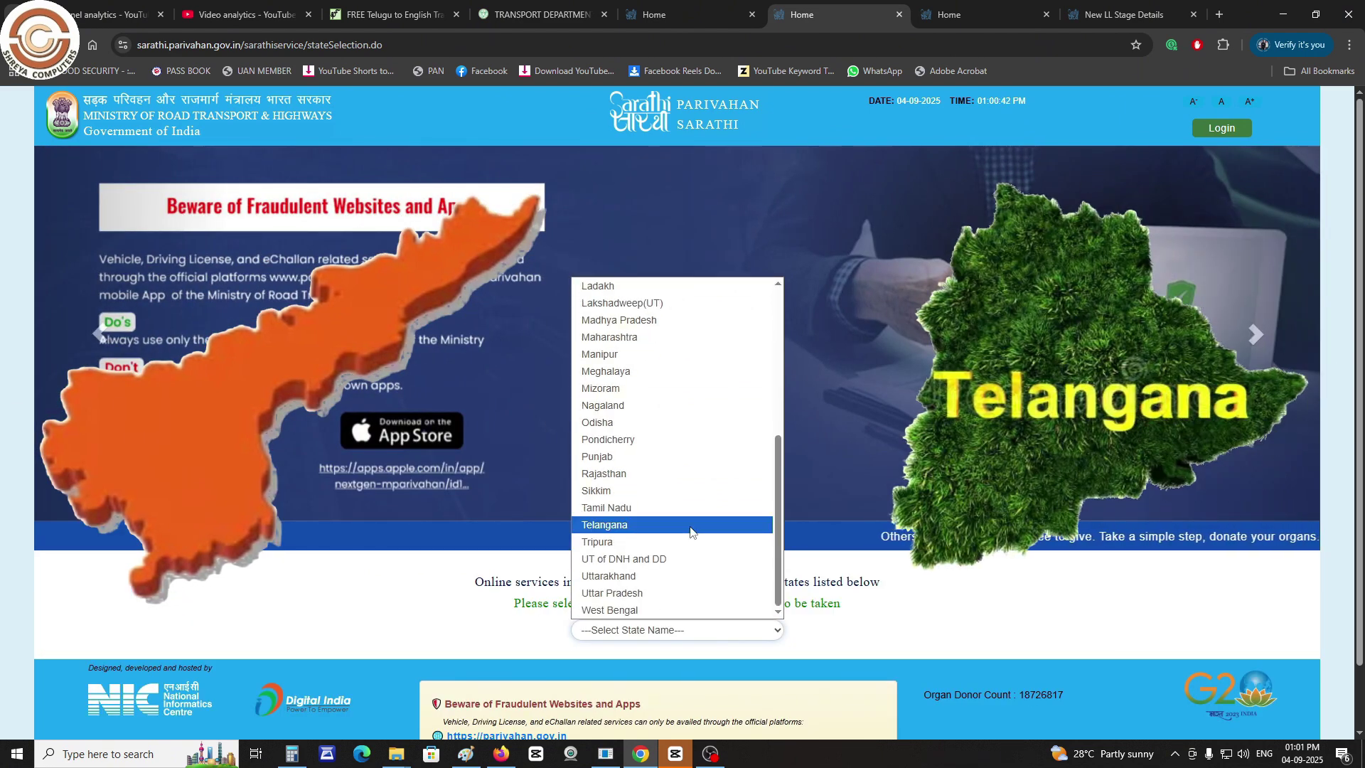
left_click(640, 521)
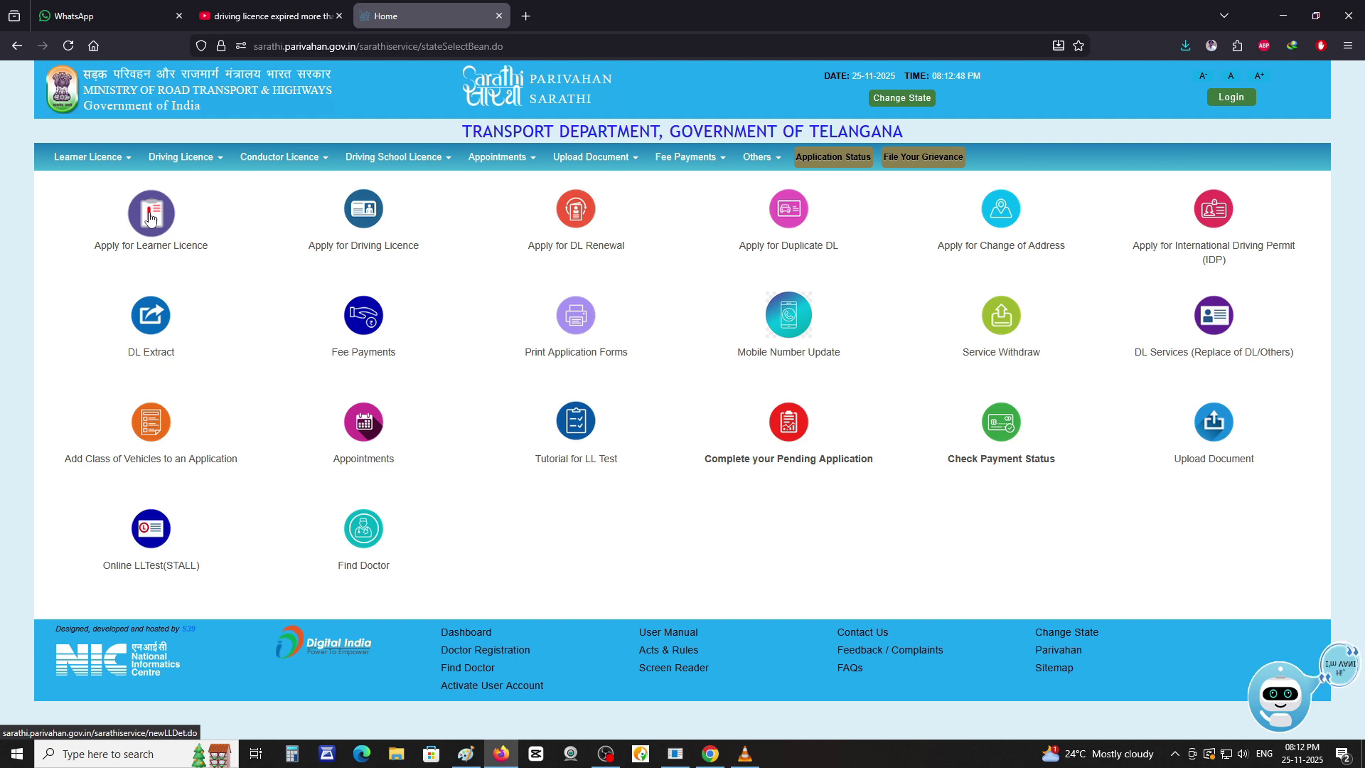
Start a learner licence application with the applicant category set to General
left_click(150, 215)
left_click(661, 382)
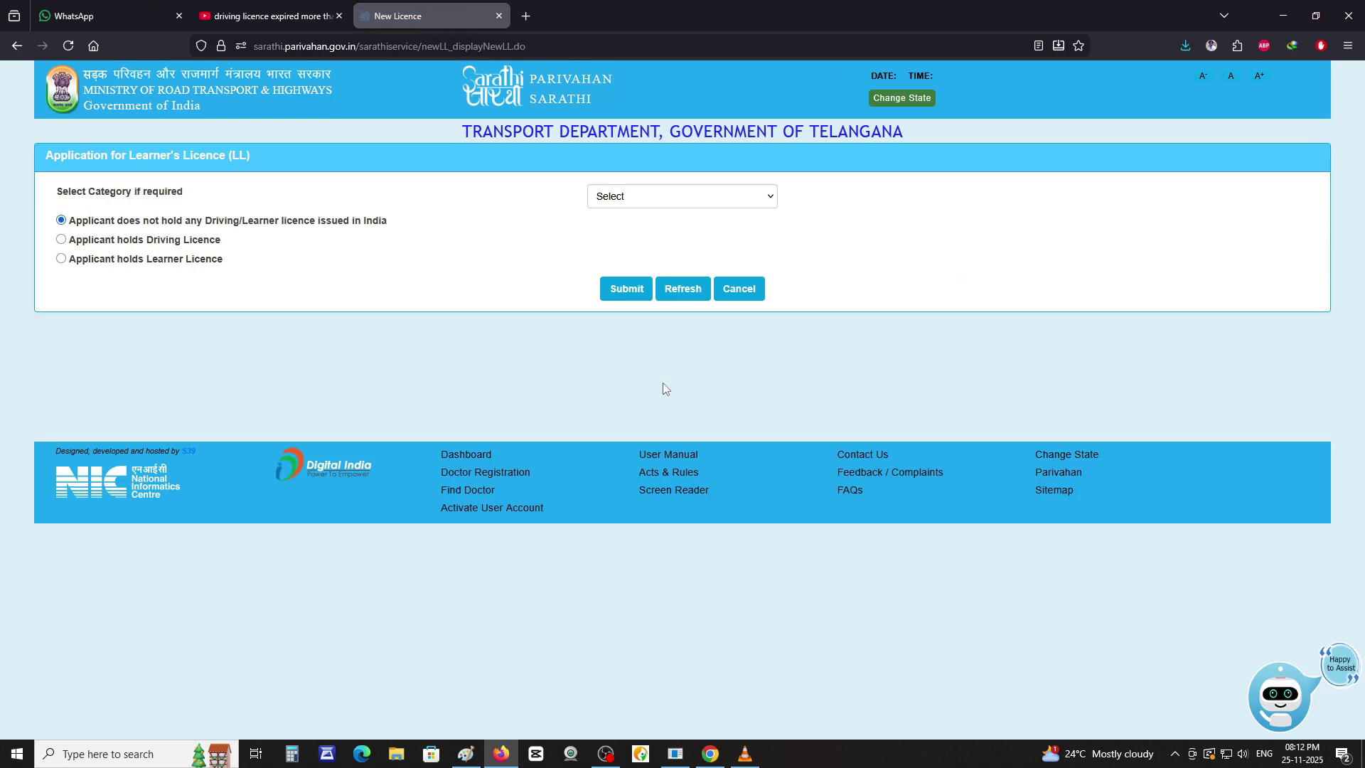
left_click(681, 199)
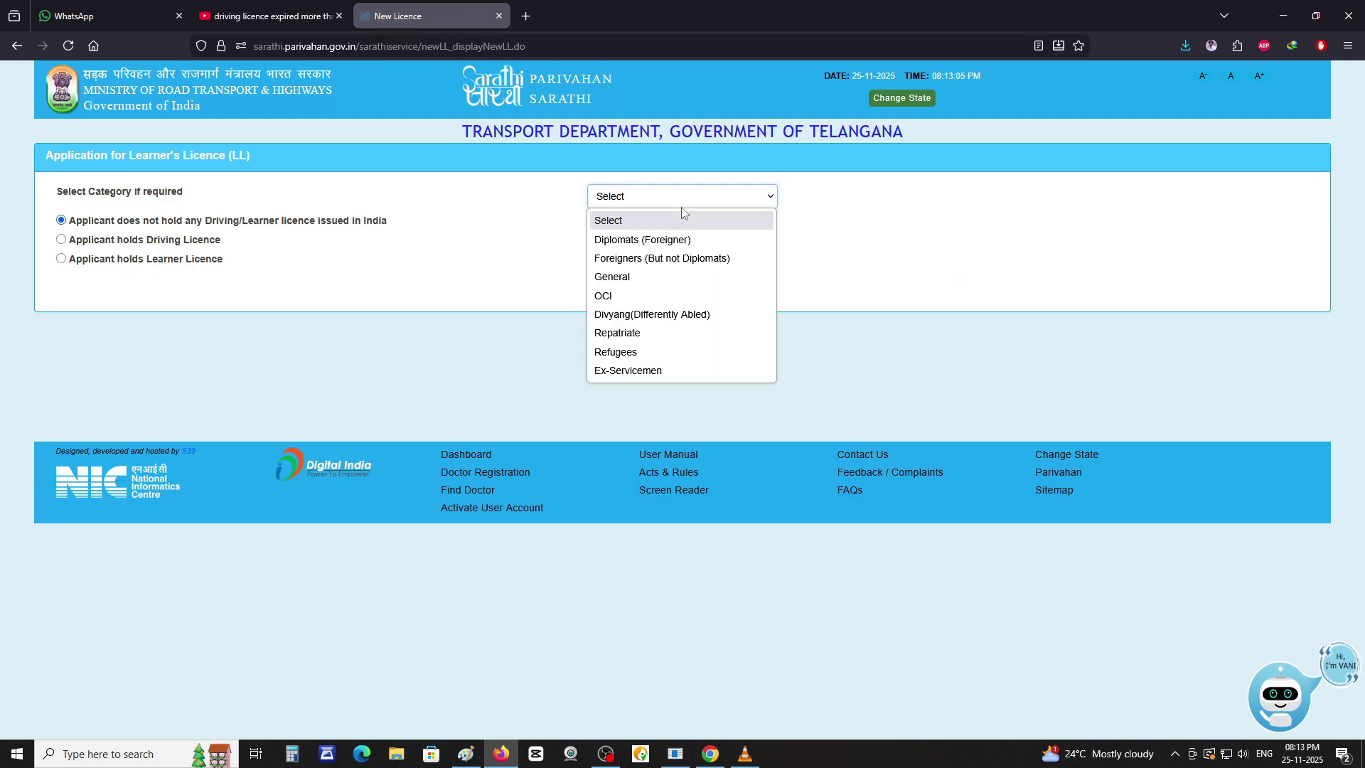
left_click(654, 279)
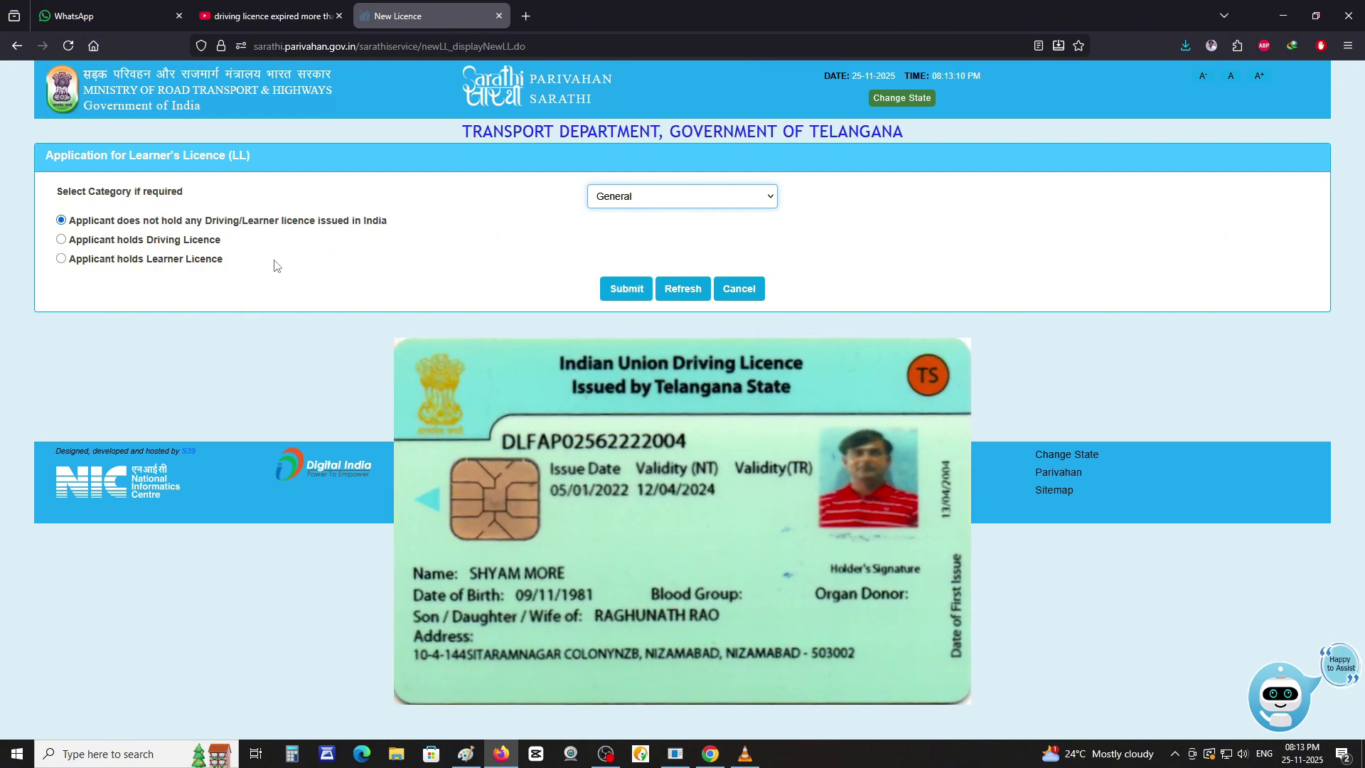
Submit the existing driving licence number, date of birth and captcha for verification
left_click(61, 240)
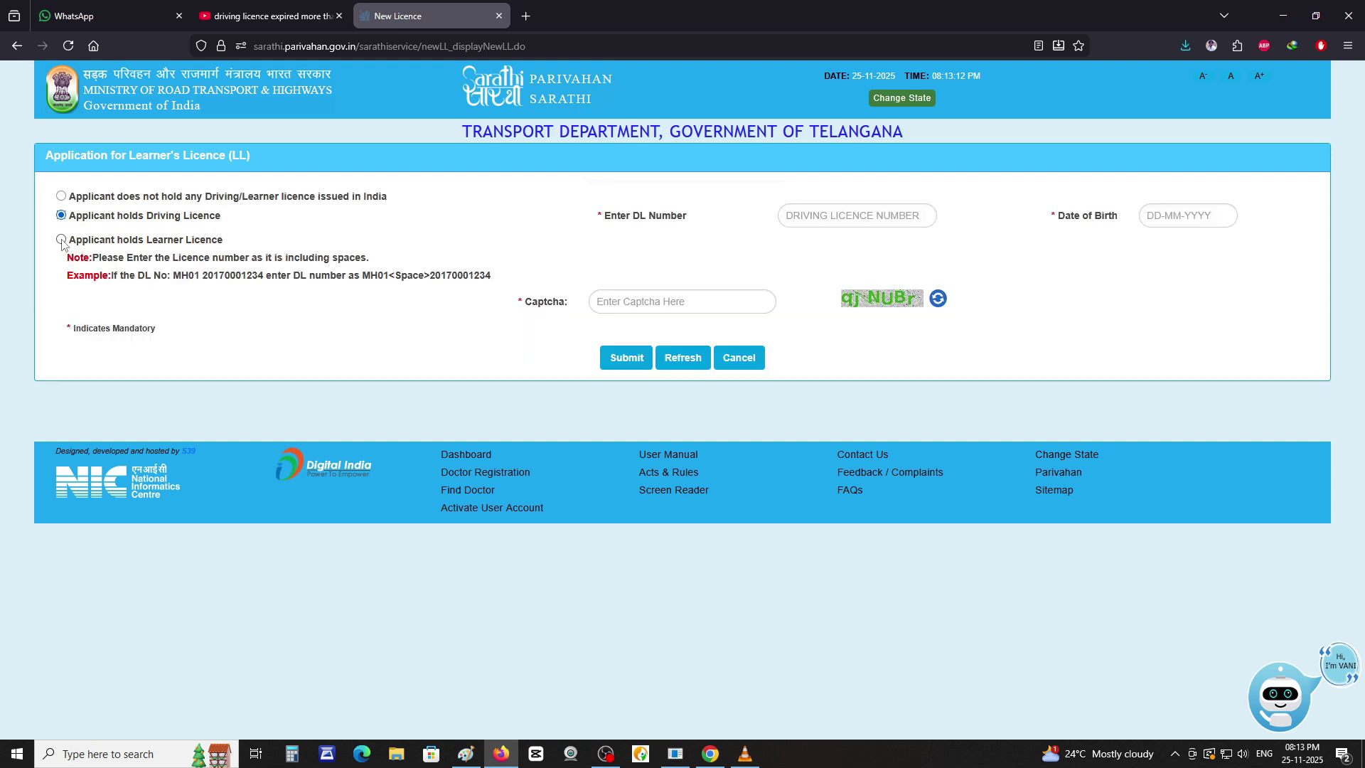
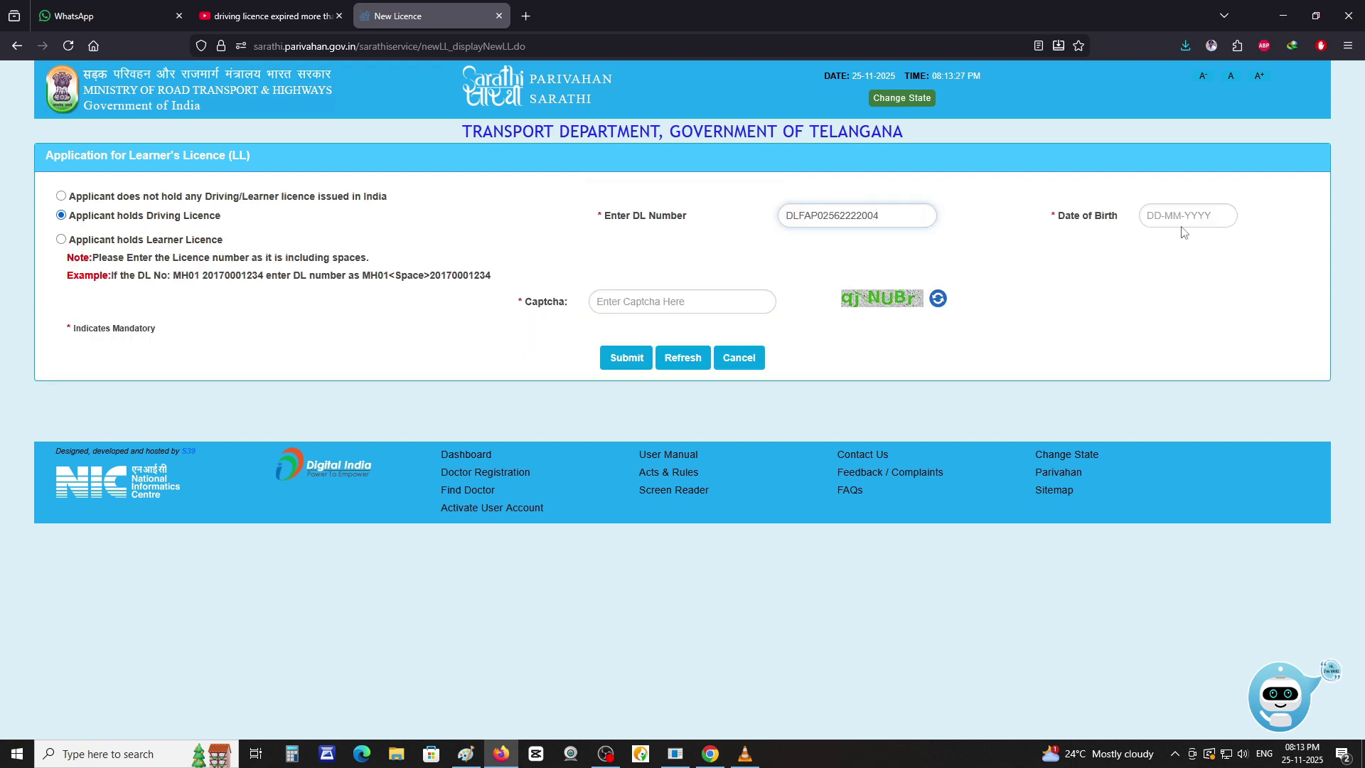
left_click(1184, 223)
type("091")
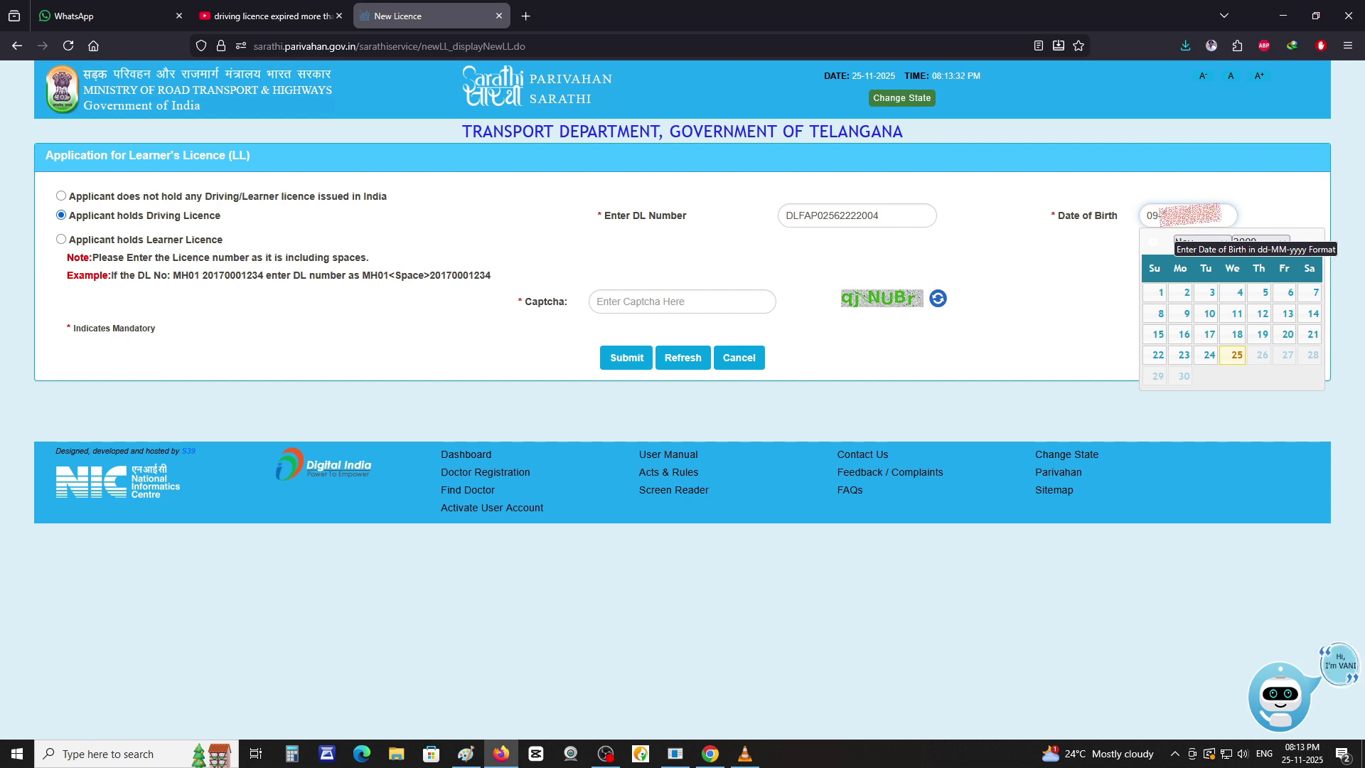
left_click(681, 301)
type("qjNUBr")
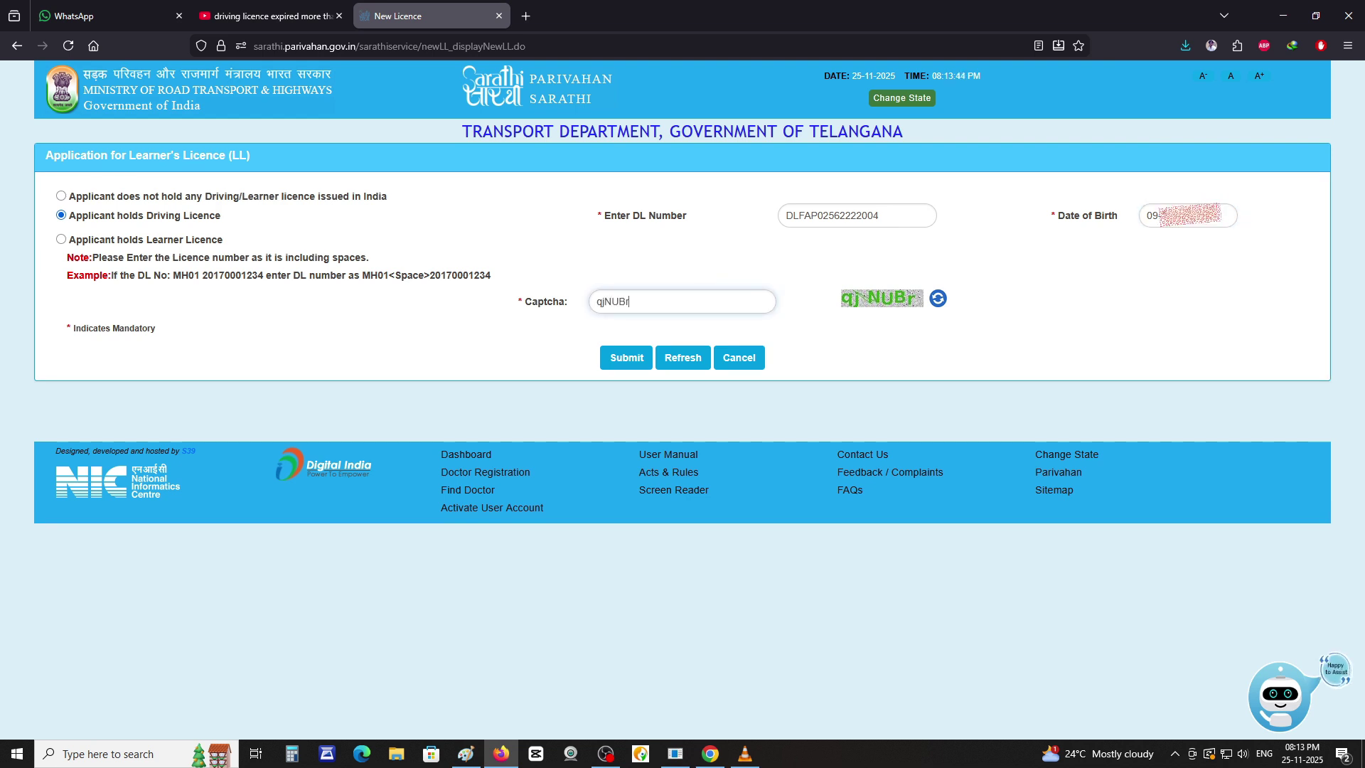
left_click(626, 359)
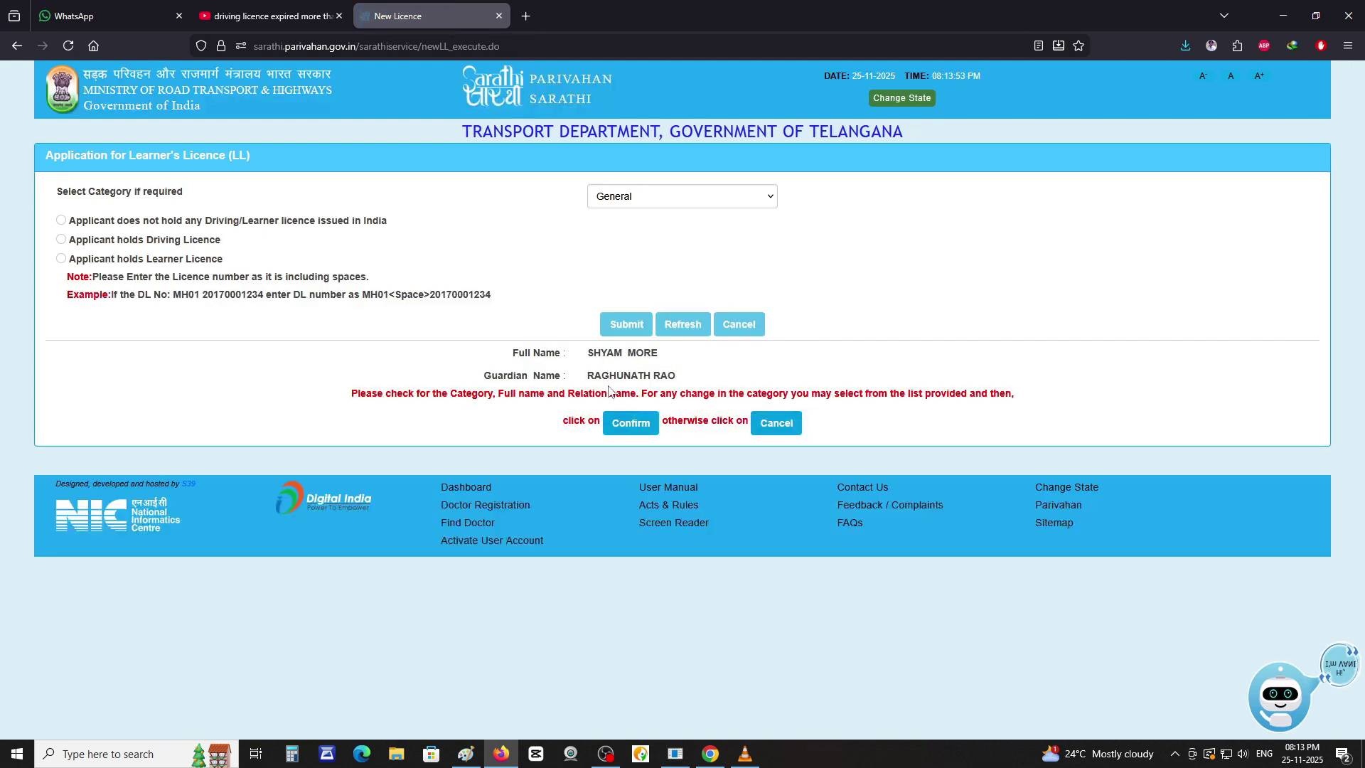
Confirm the fetched names, then set relation to Father and place of birth NIZAMABAD
left_click(632, 424)
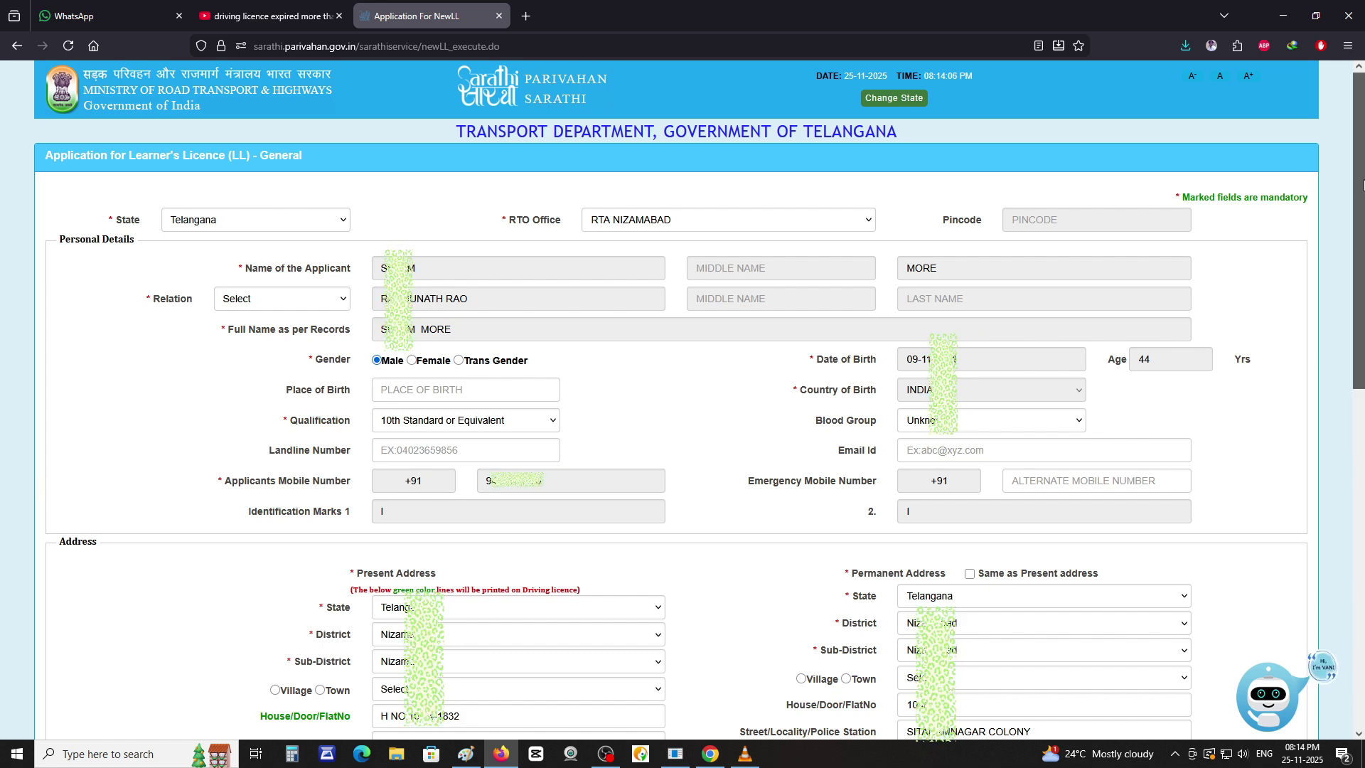
scroll(297, 298, "down", 3)
left_click(298, 186)
left_click(268, 226)
left_click(473, 275)
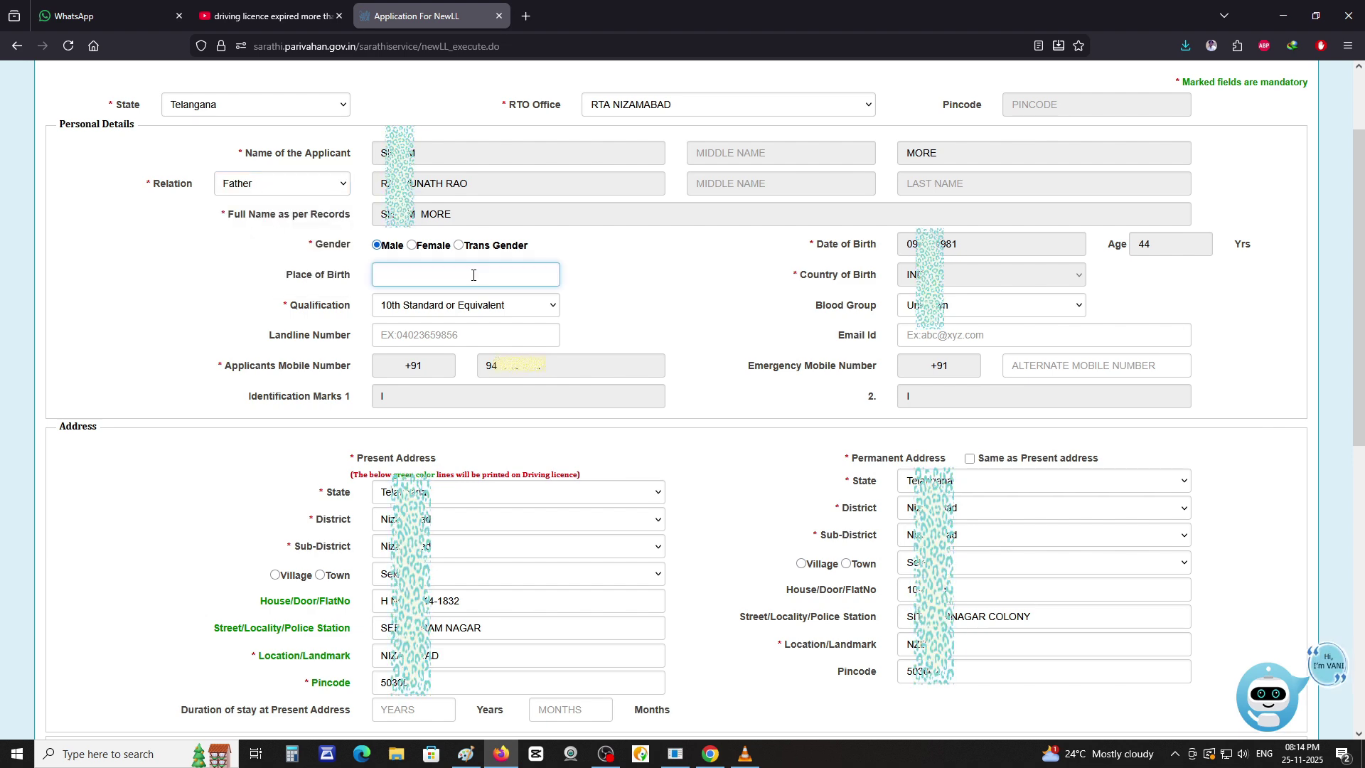
type("NIZAMABAD")
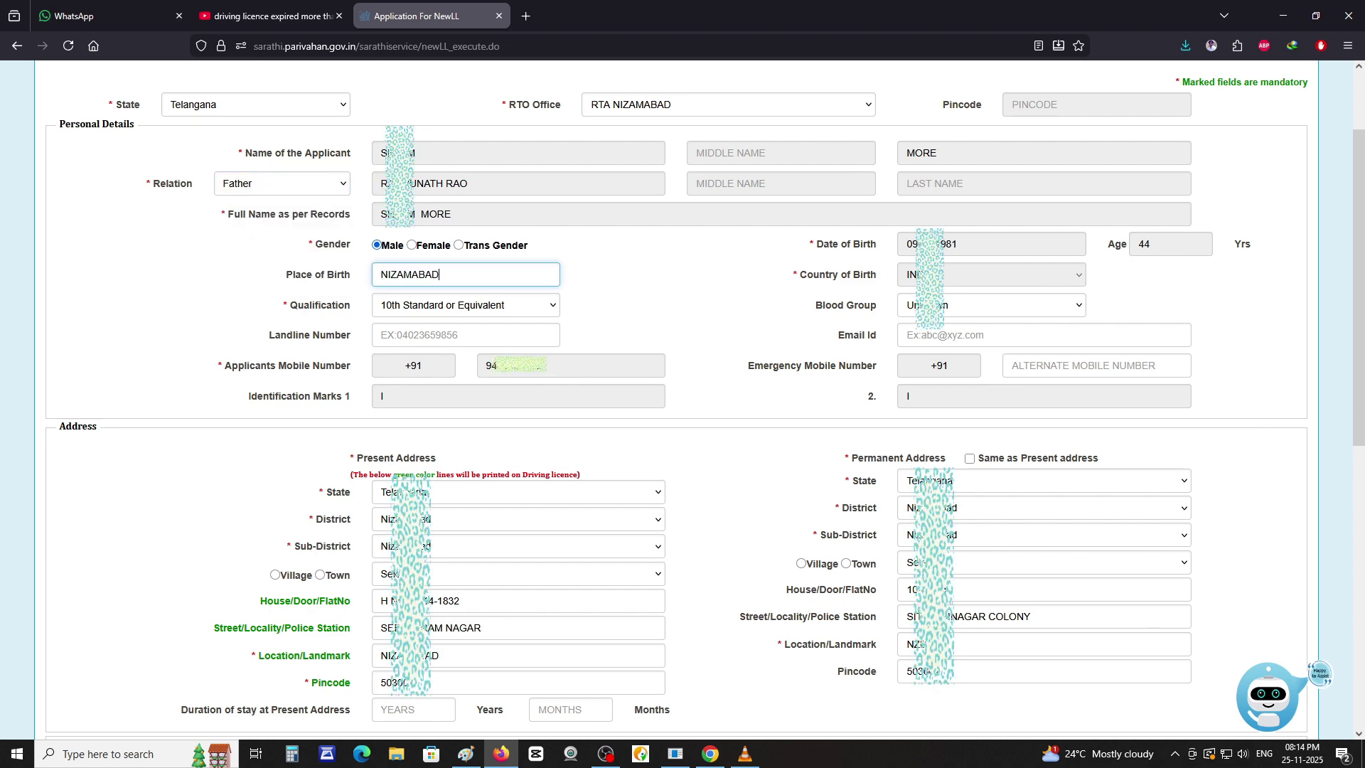
Set qualification to Graduate in Non Medical Sciences, blood group B+, and enter the applicant's email
left_click(512, 305)
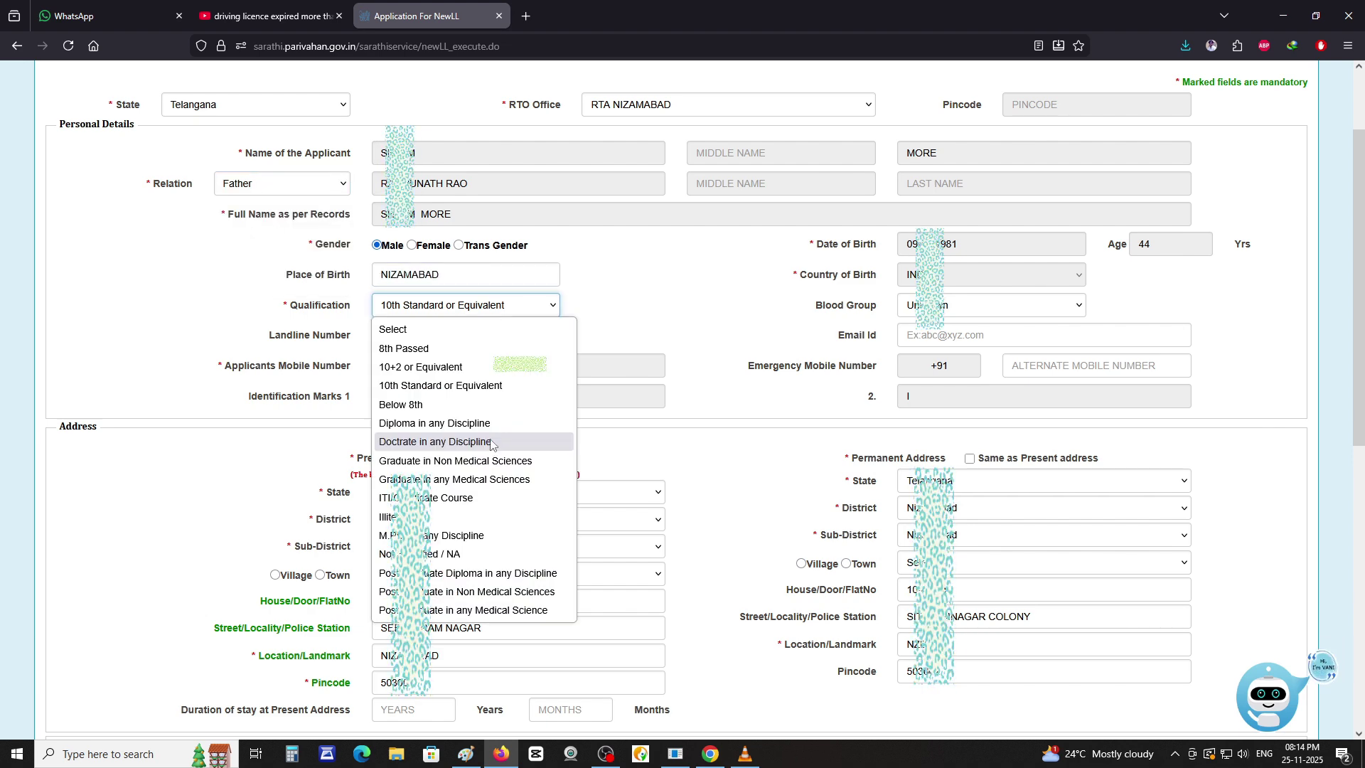
left_click(521, 463)
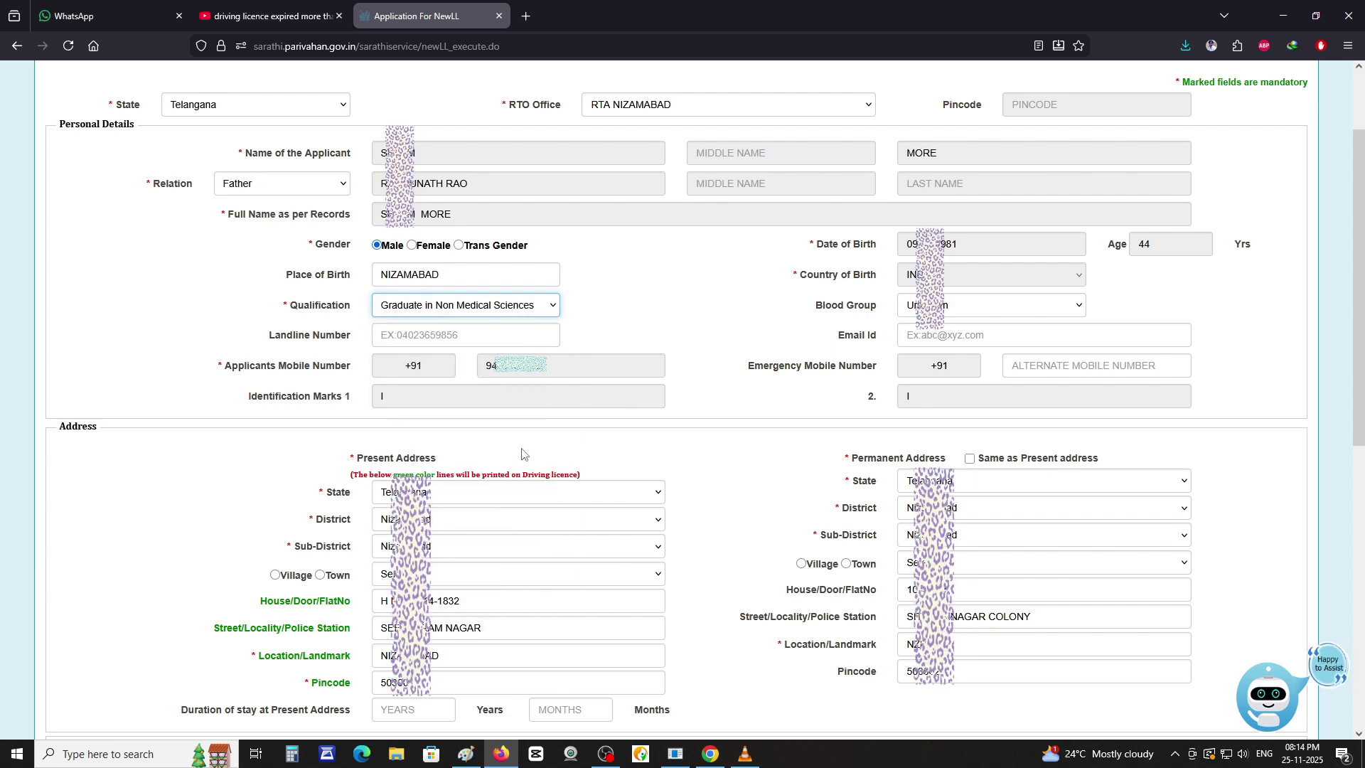
left_click(964, 313)
left_click(964, 378)
key("Tab")
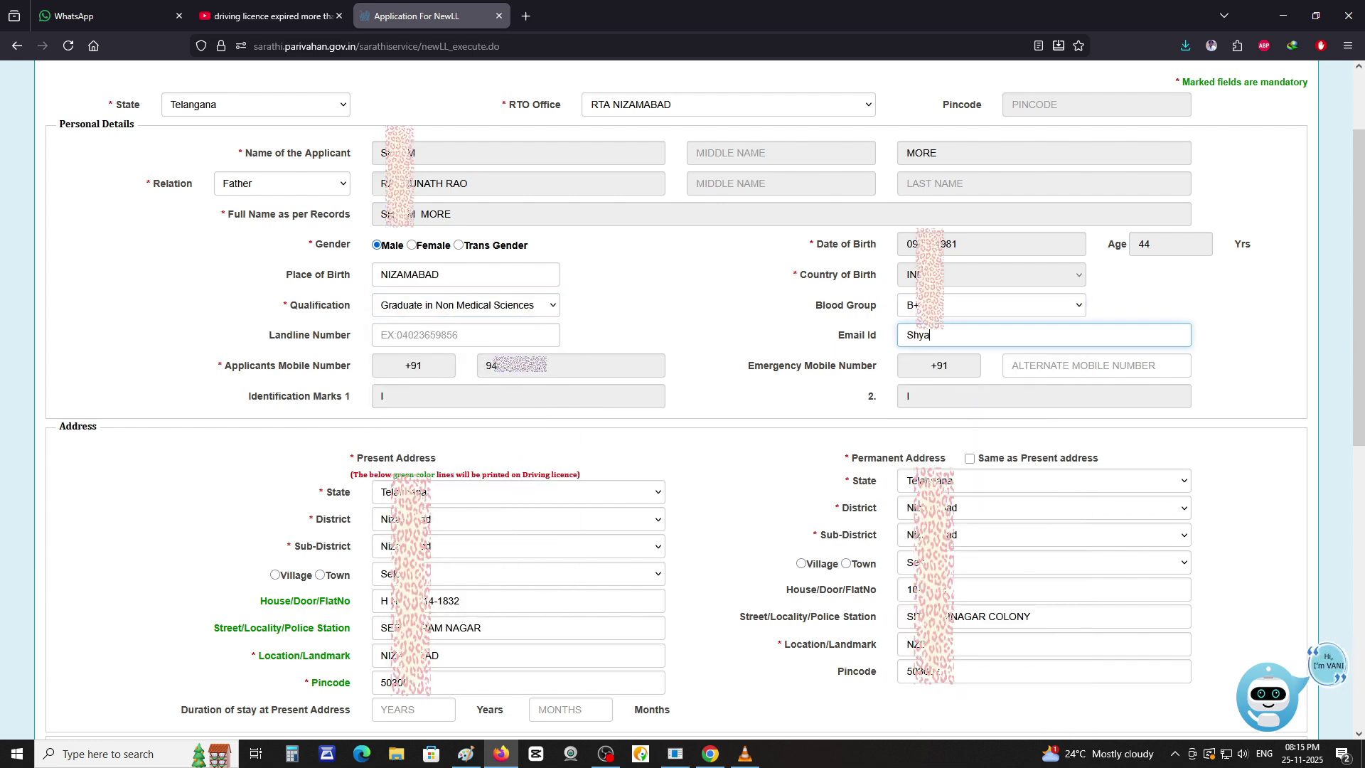
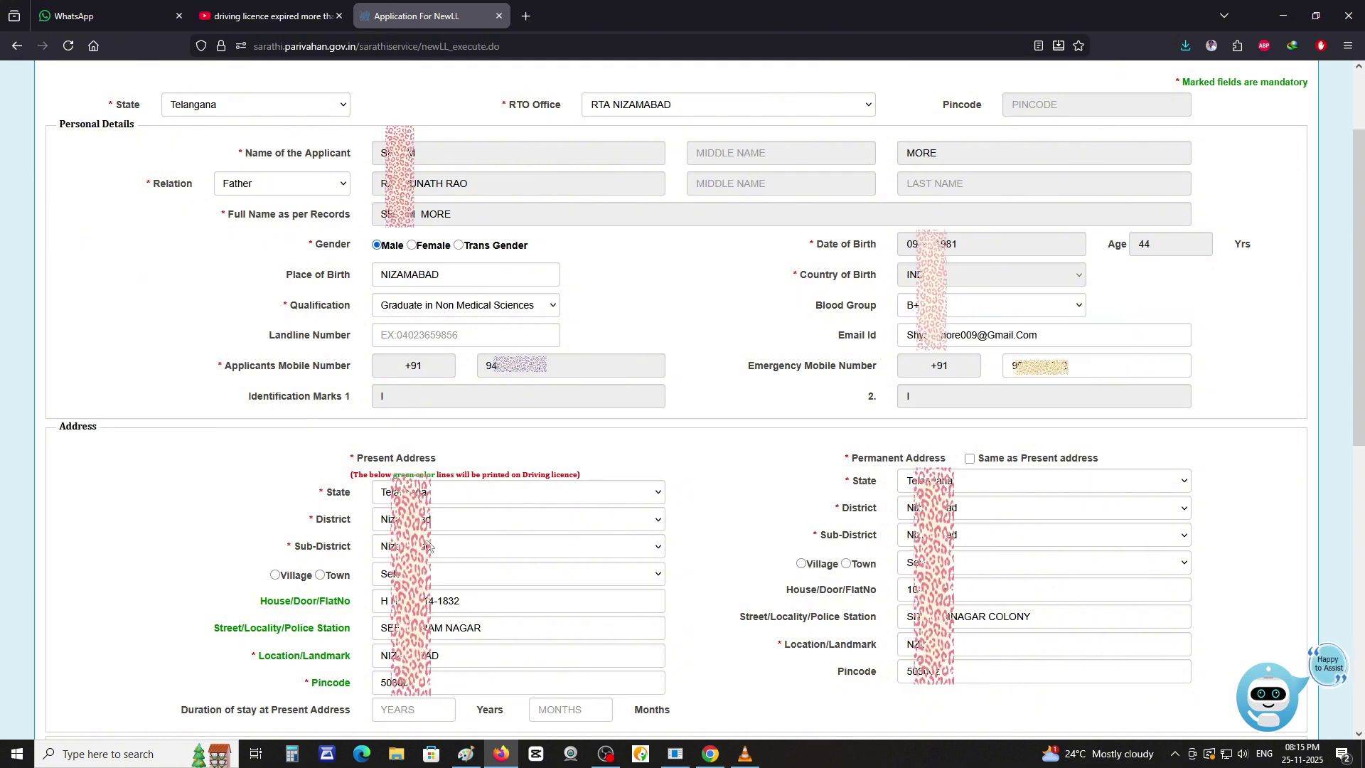
Set the present address town to the municipal corporation, copy it to permanent, with 40 years' stay
left_click(320, 575)
left_click(455, 574)
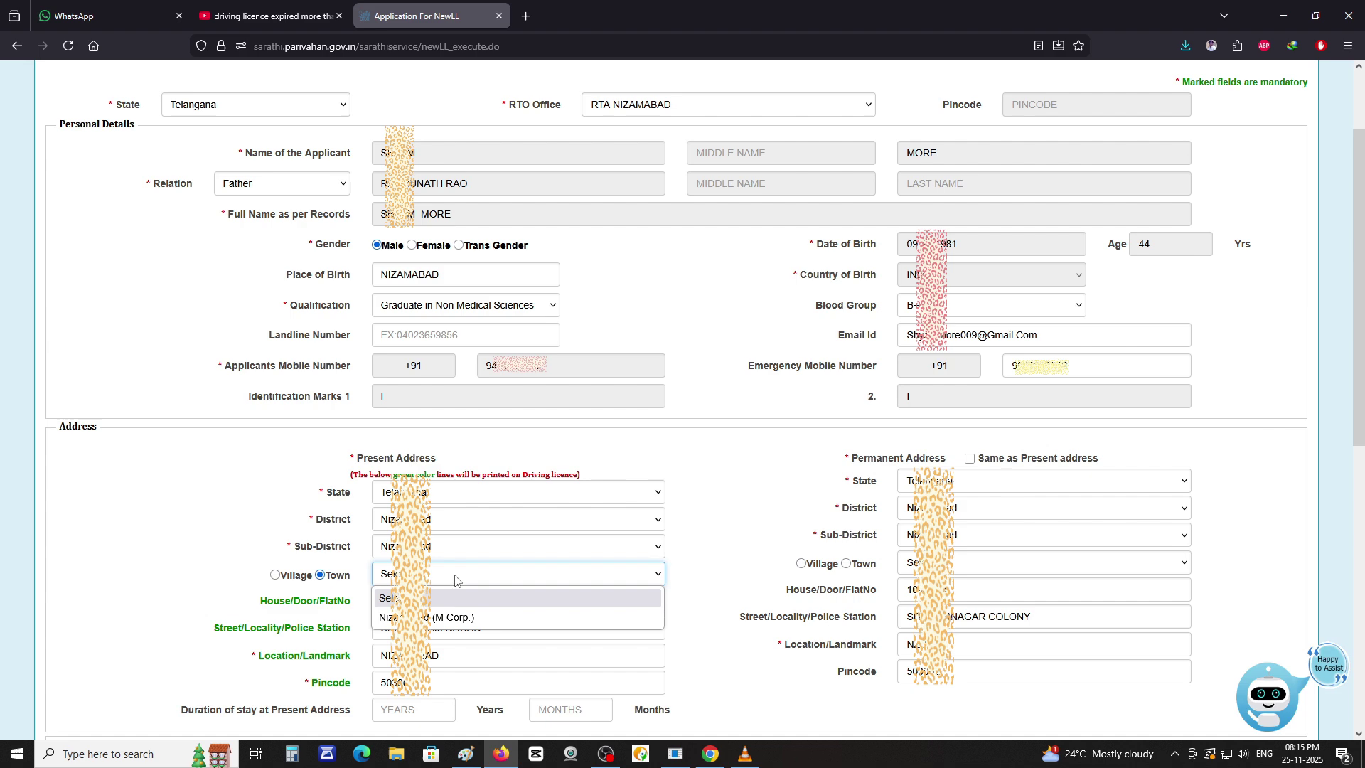
left_click(459, 618)
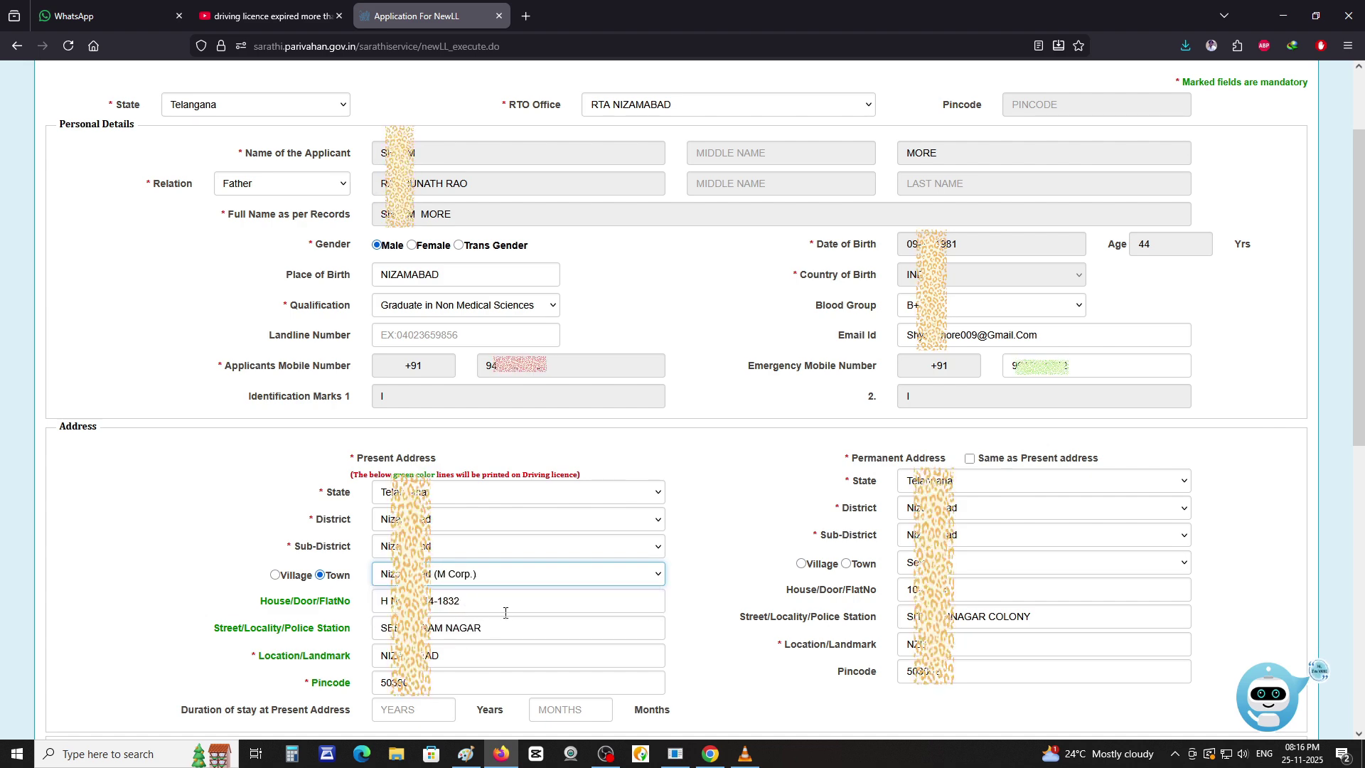
left_click(969, 459)
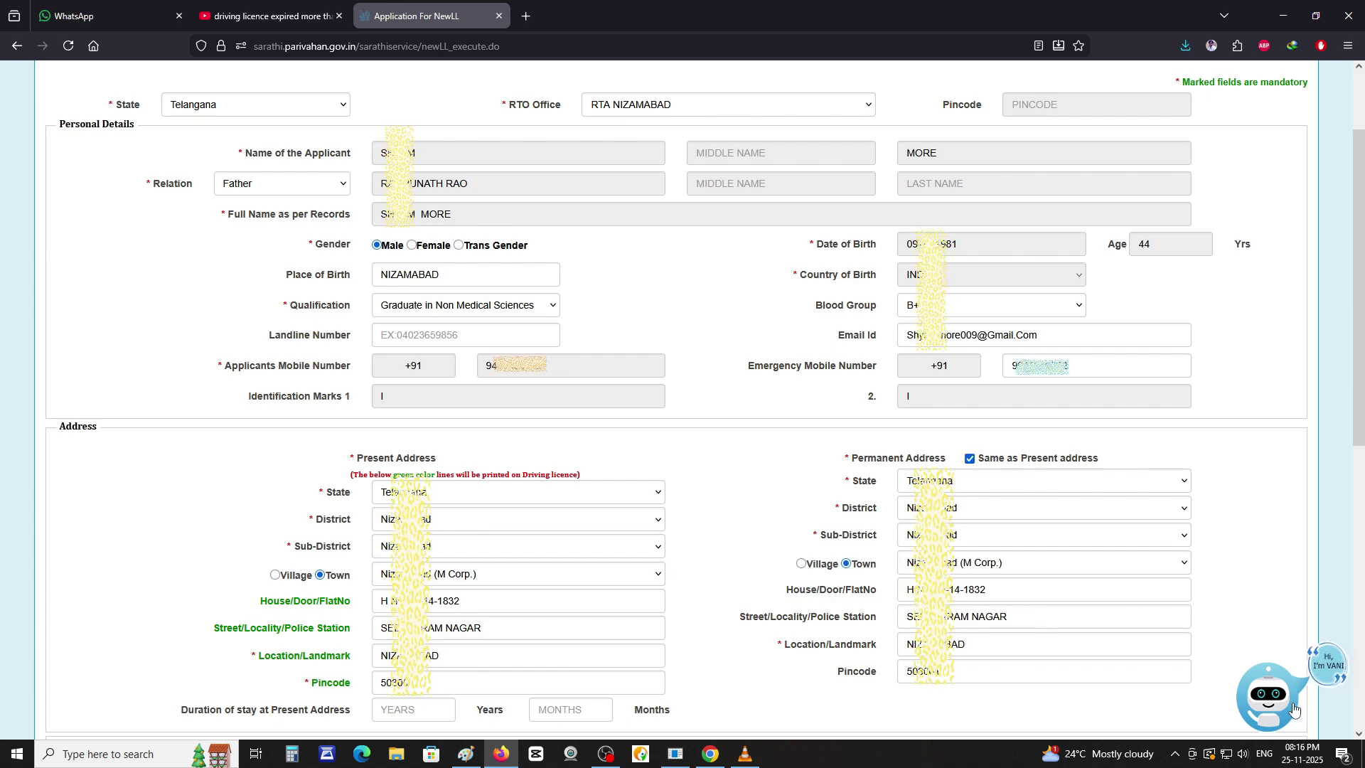
left_click(413, 711)
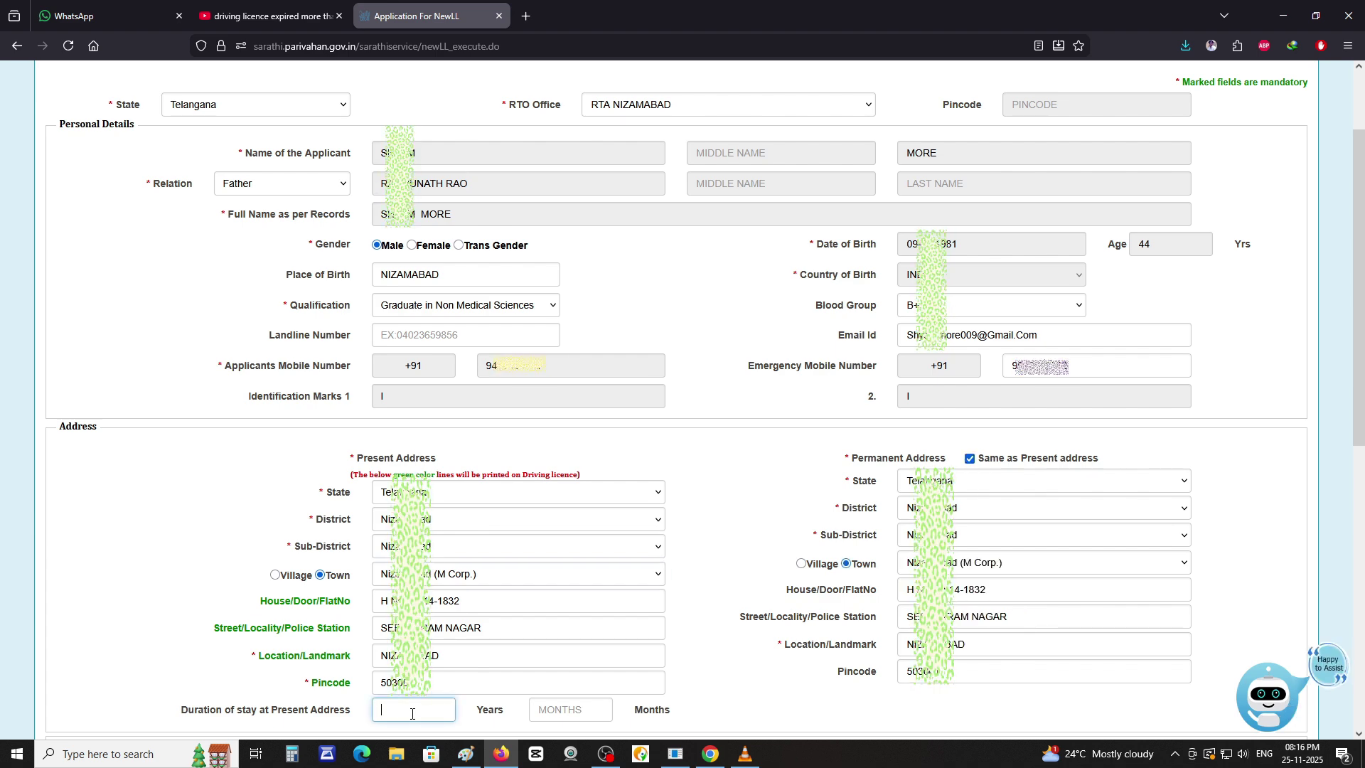
type("40")
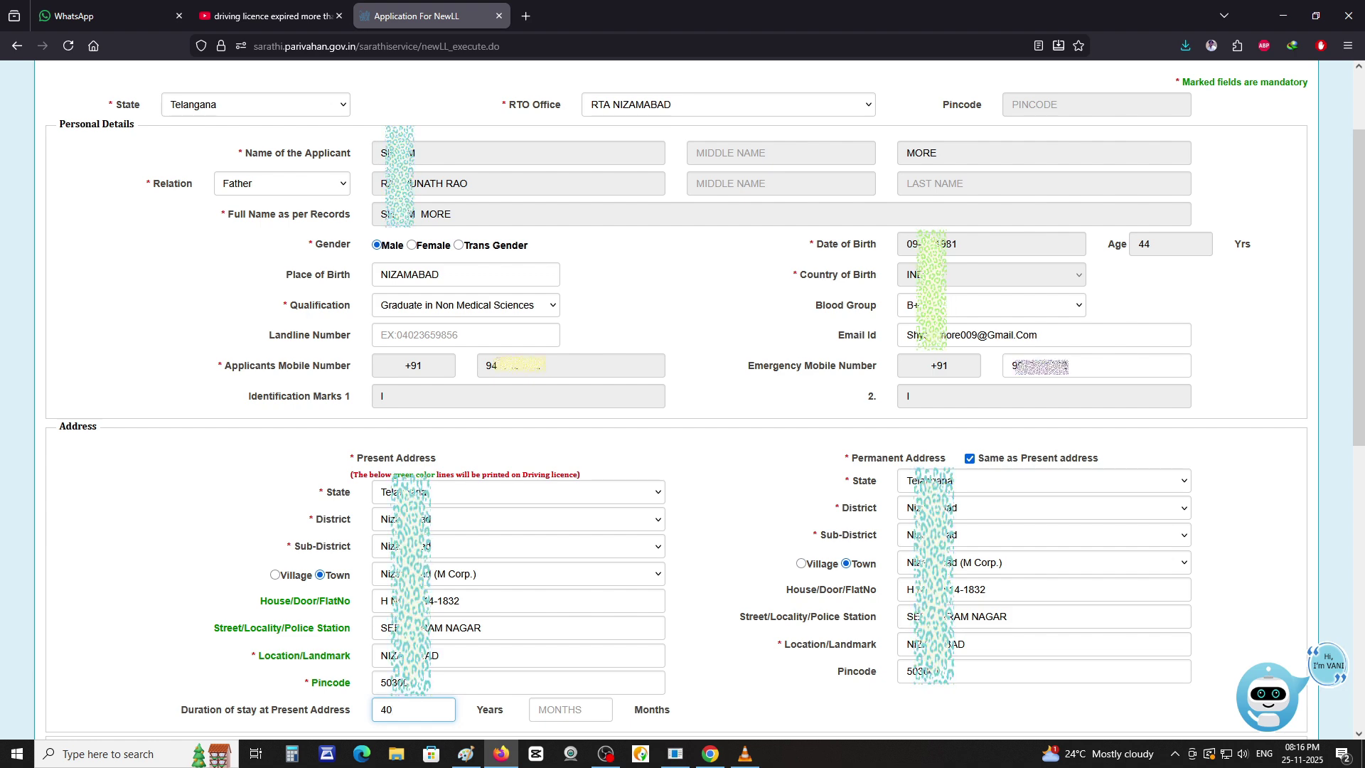
scroll(163, 351, "down", 8)
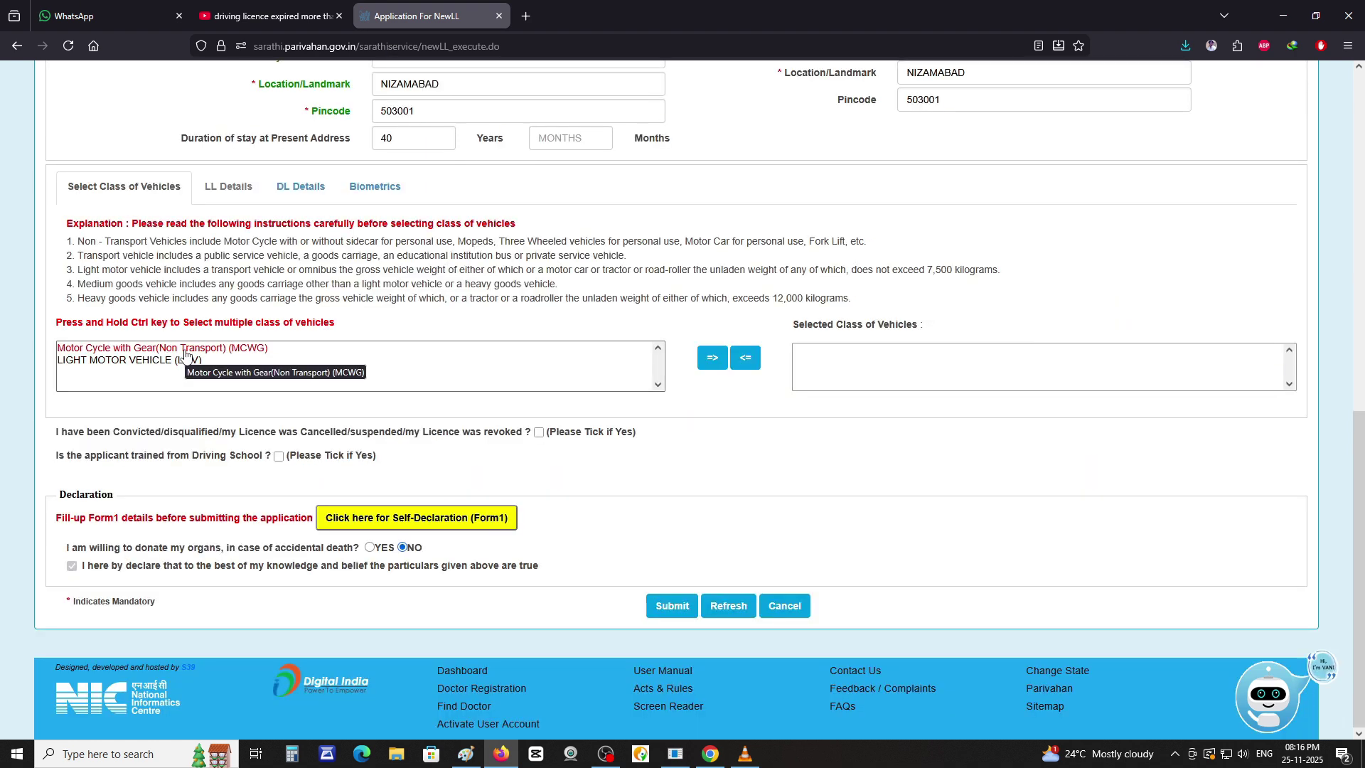
Add Motor Cycle with Gear and LMV to the selected vehicle classes
left_click(184, 350)
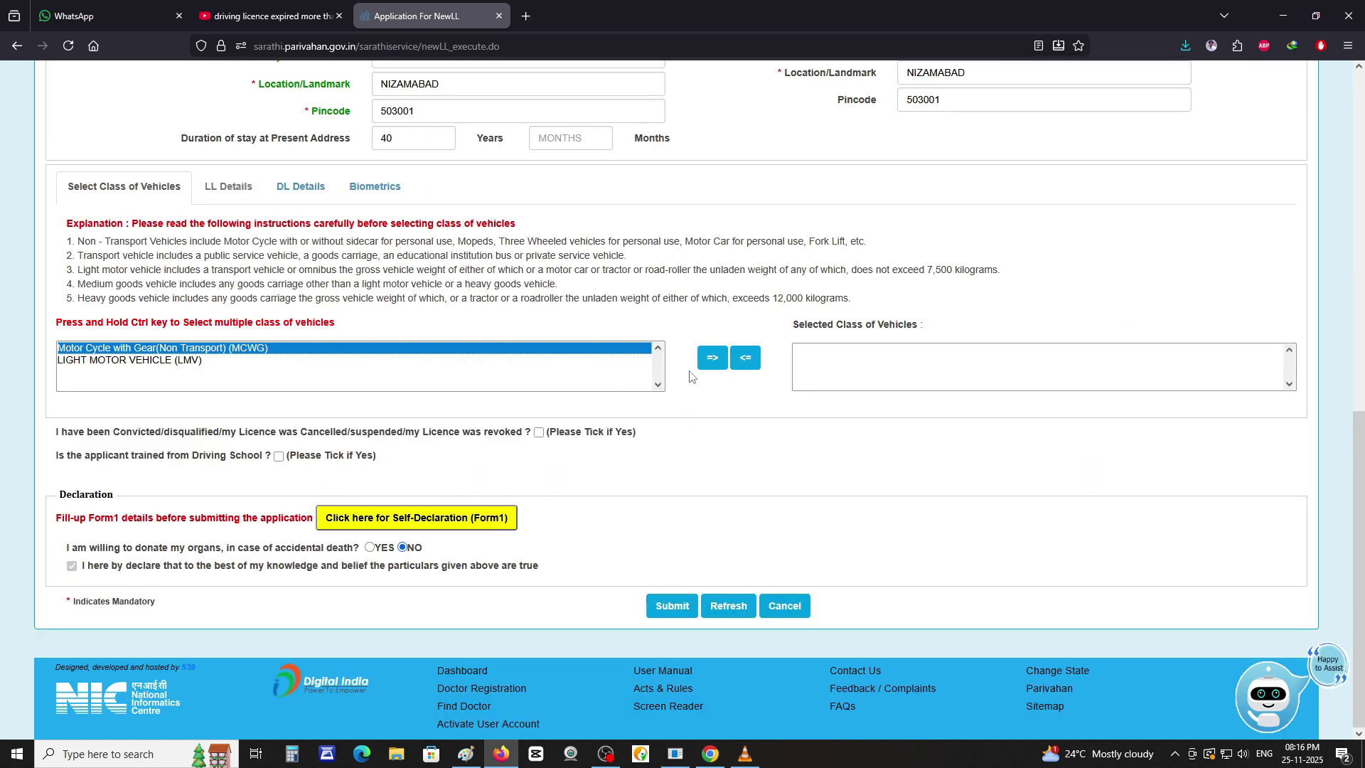
left_click(707, 363)
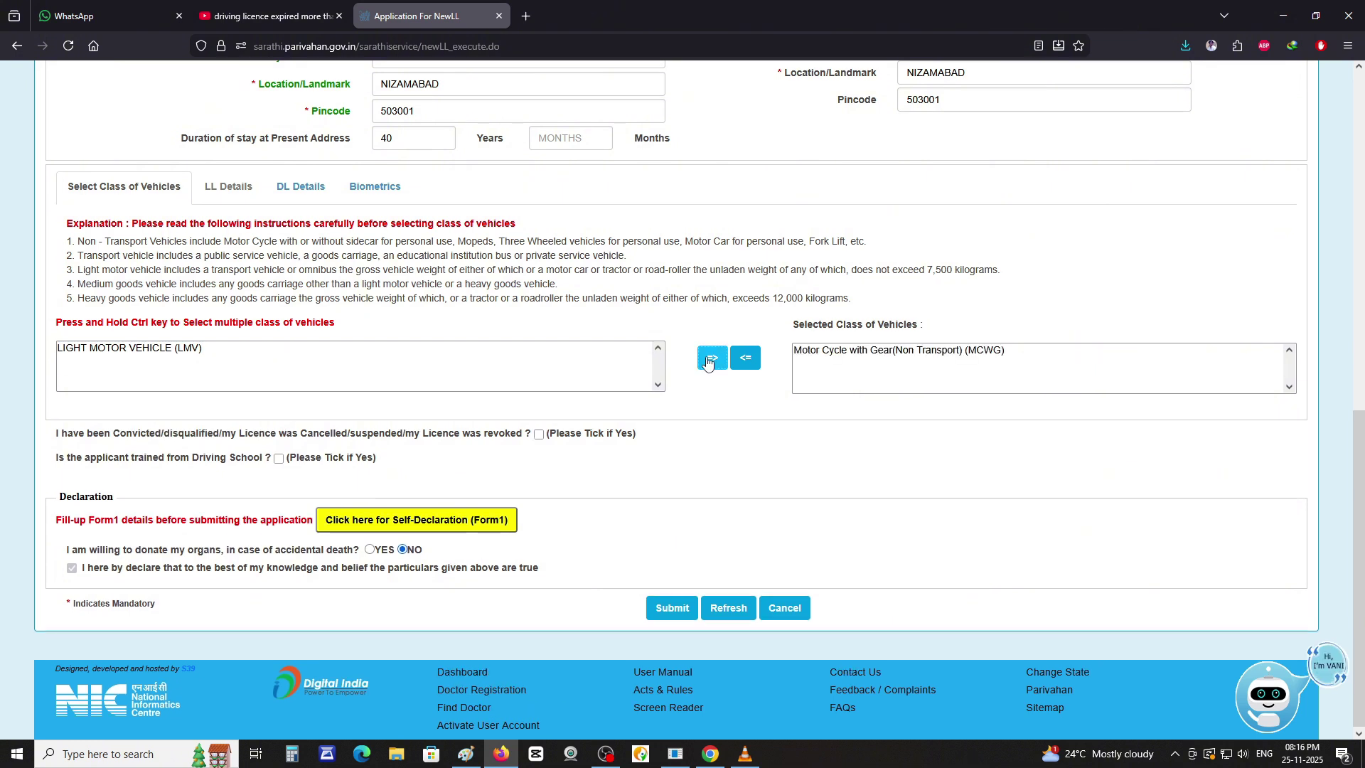
left_click(176, 350)
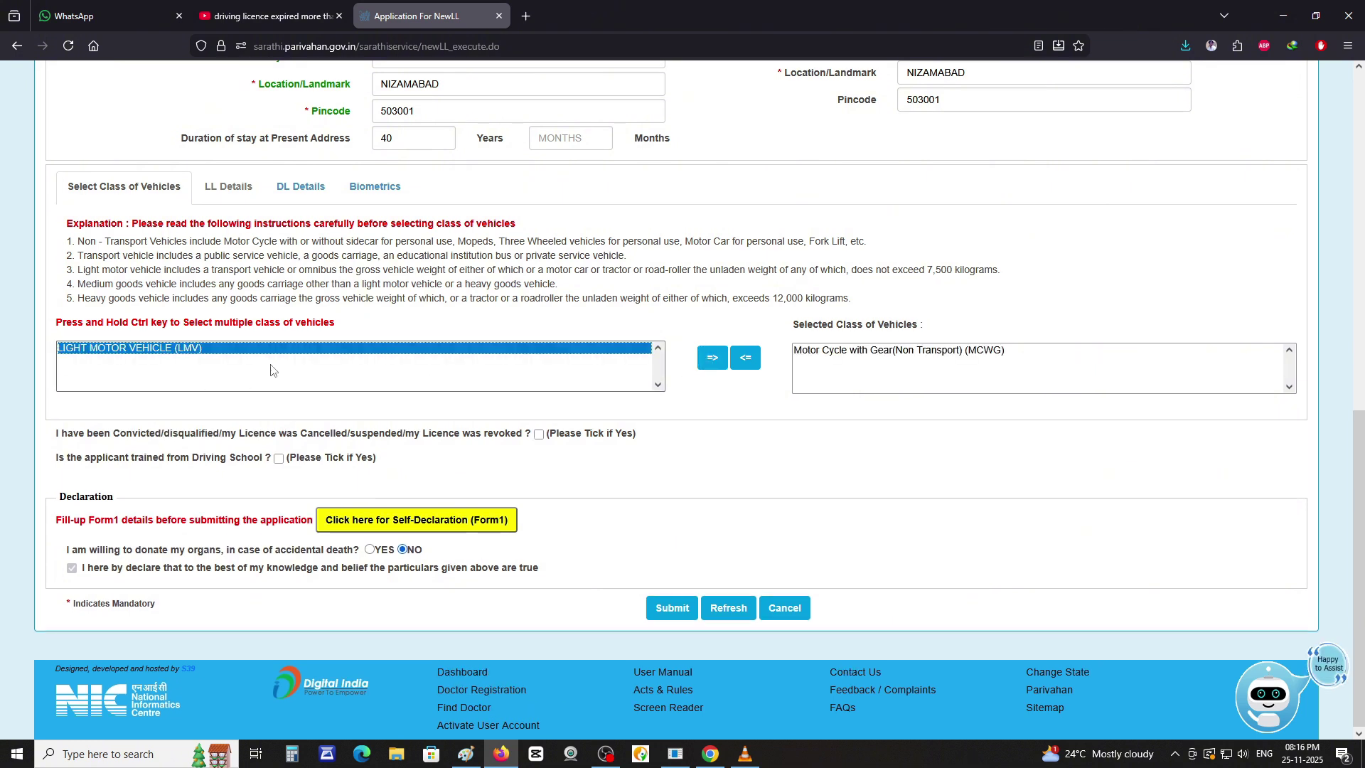
left_click(710, 364)
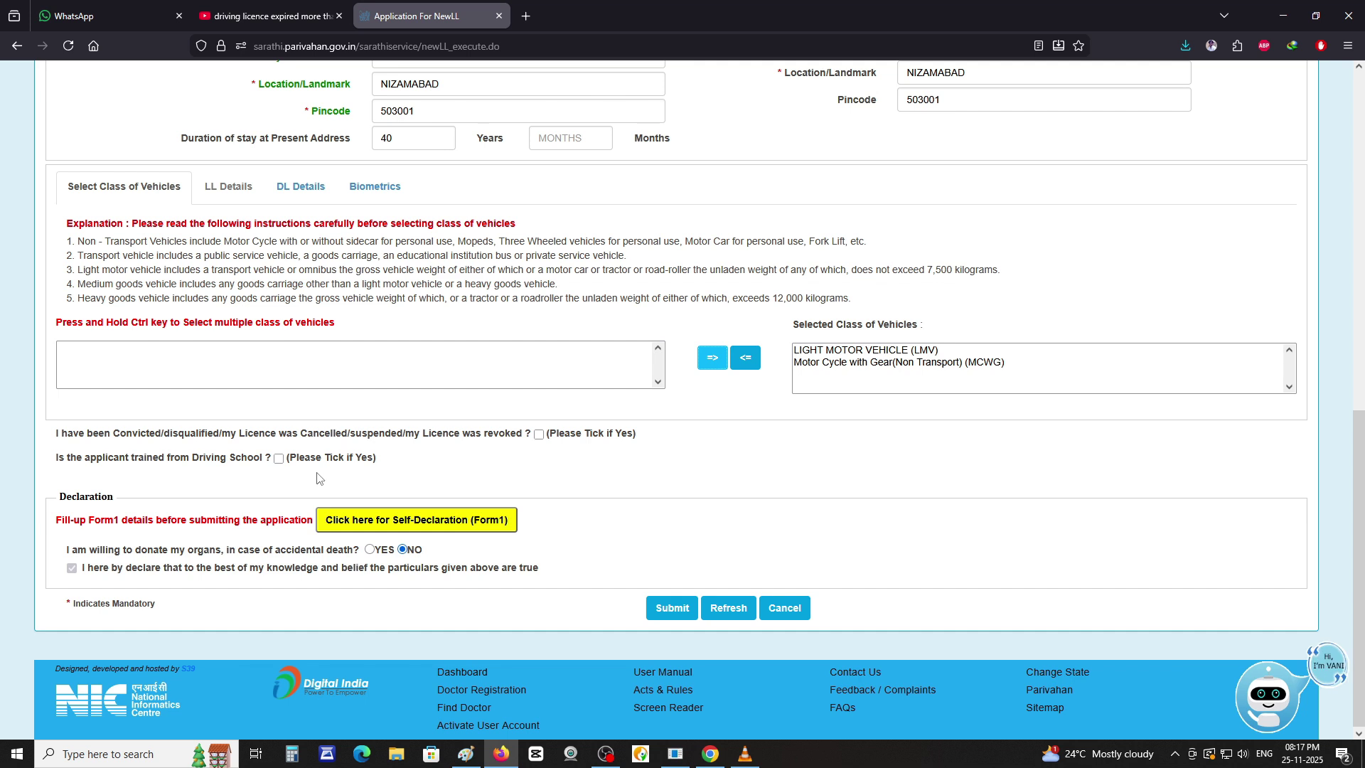
left_click(279, 458)
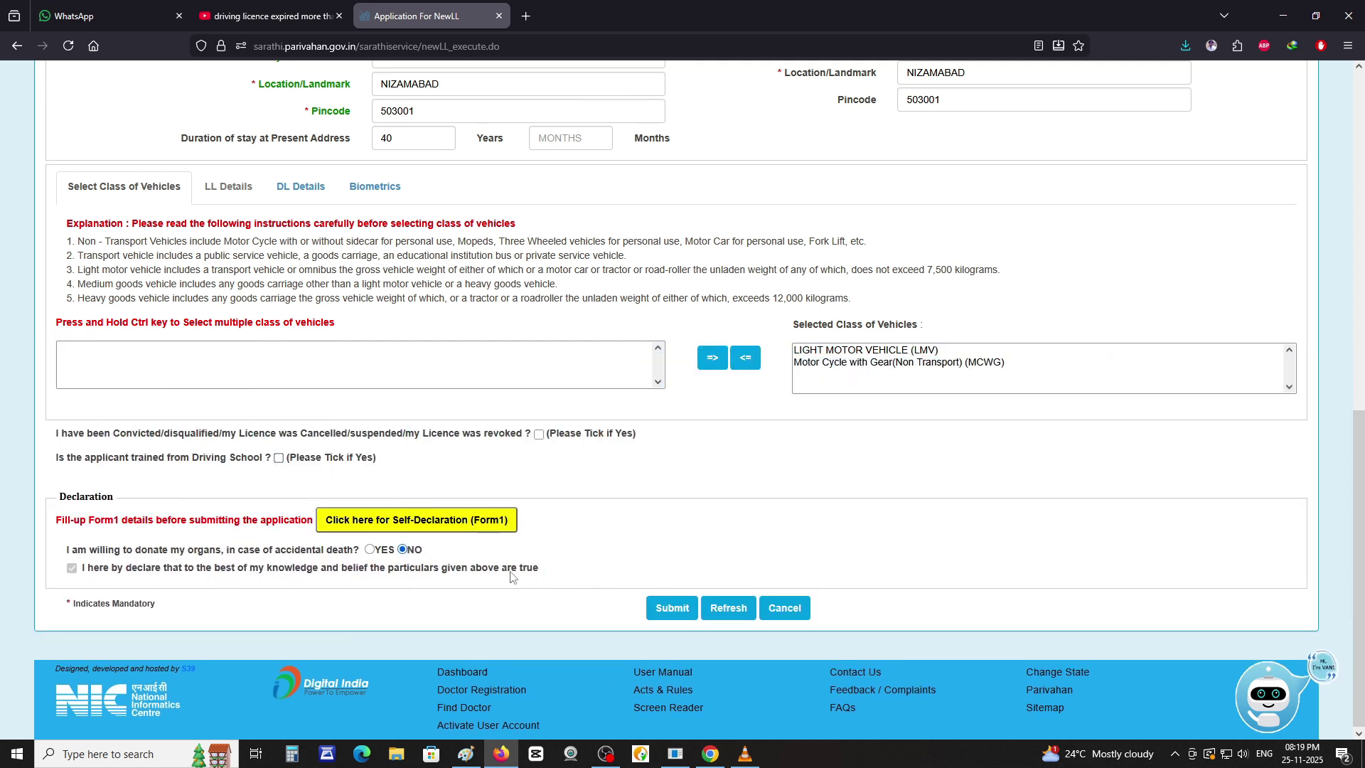
Complete and submit the Form1 fitness self-declaration: no epilepsy, sight in each eye, no other conditions
left_click(480, 528)
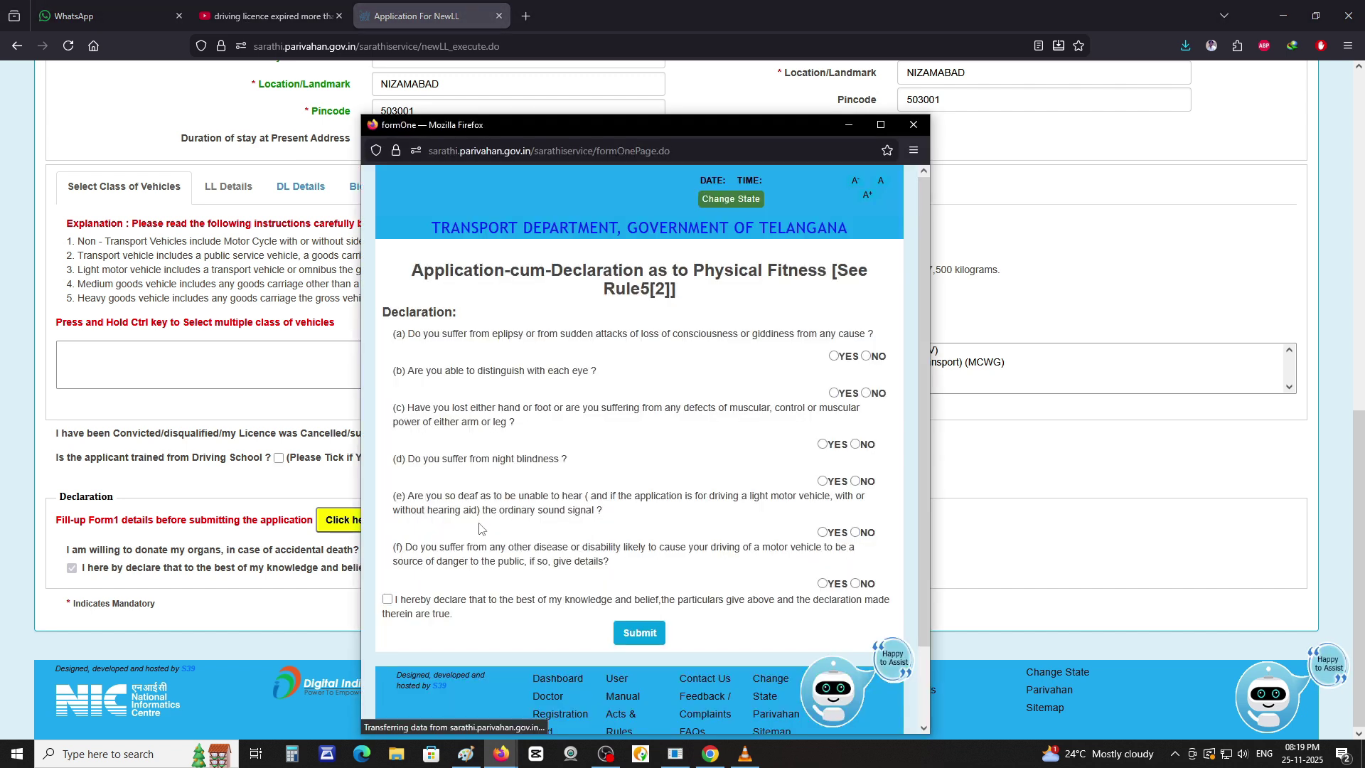
left_click(866, 356)
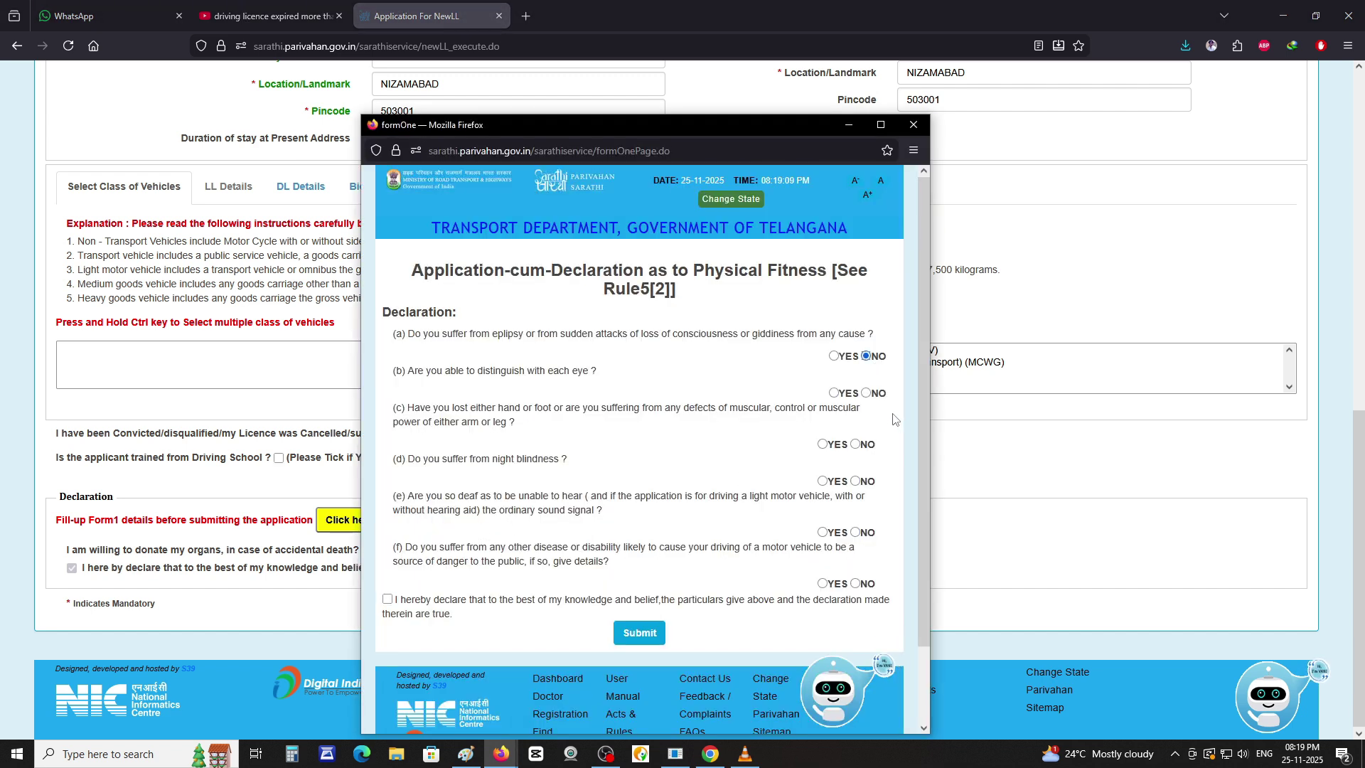
left_click(835, 393)
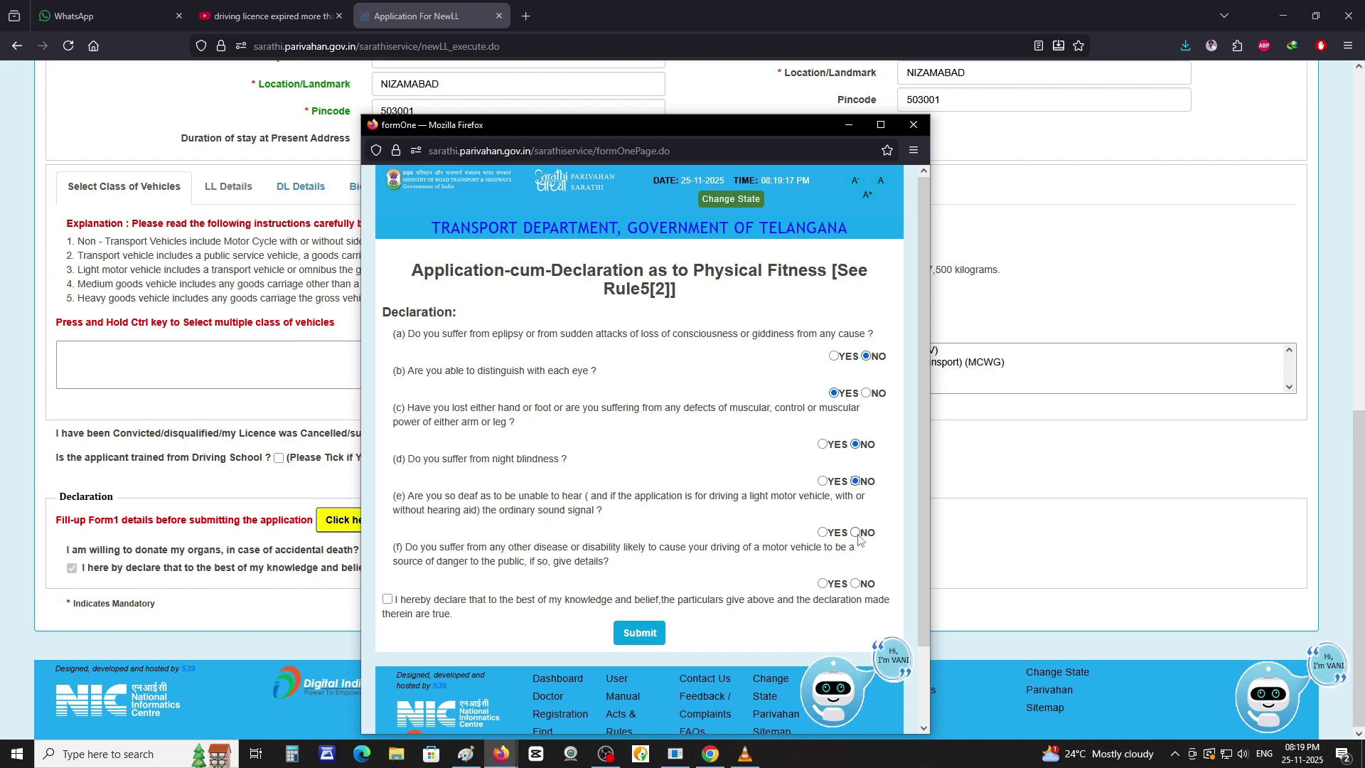
left_click(856, 583)
left_click(388, 600)
left_click(638, 635)
left_click(692, 479)
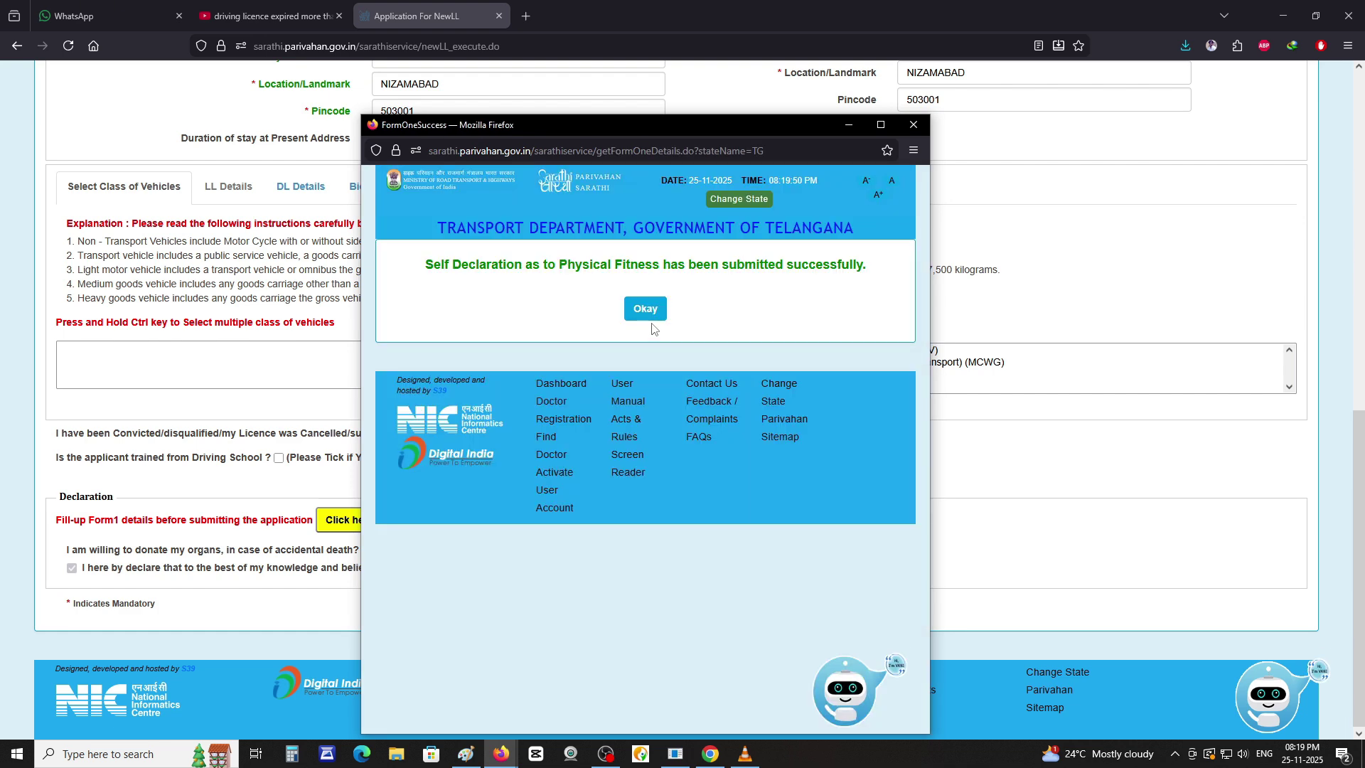
left_click(648, 314)
Submit the LMV and MCWG learner's licence application, accepting the warning and congratulations messages
left_click(669, 609)
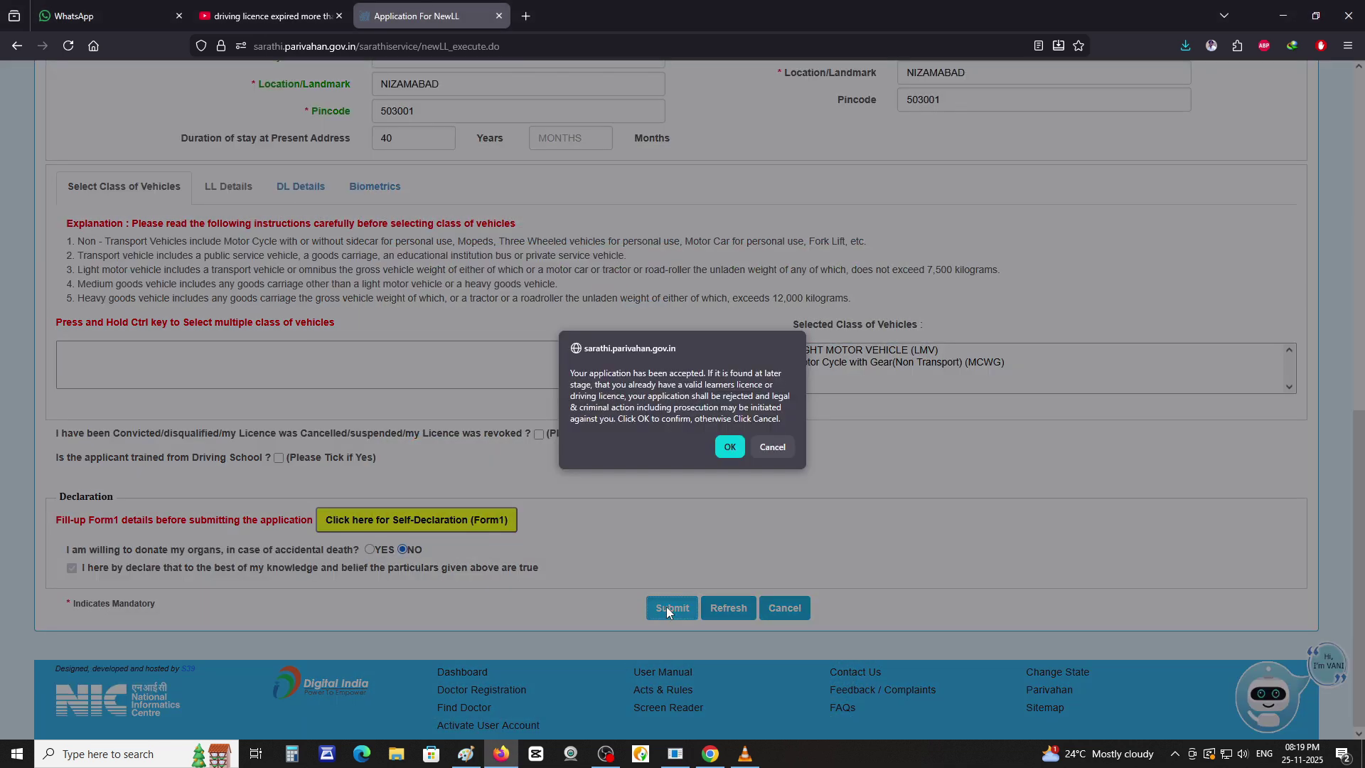
left_click(729, 446)
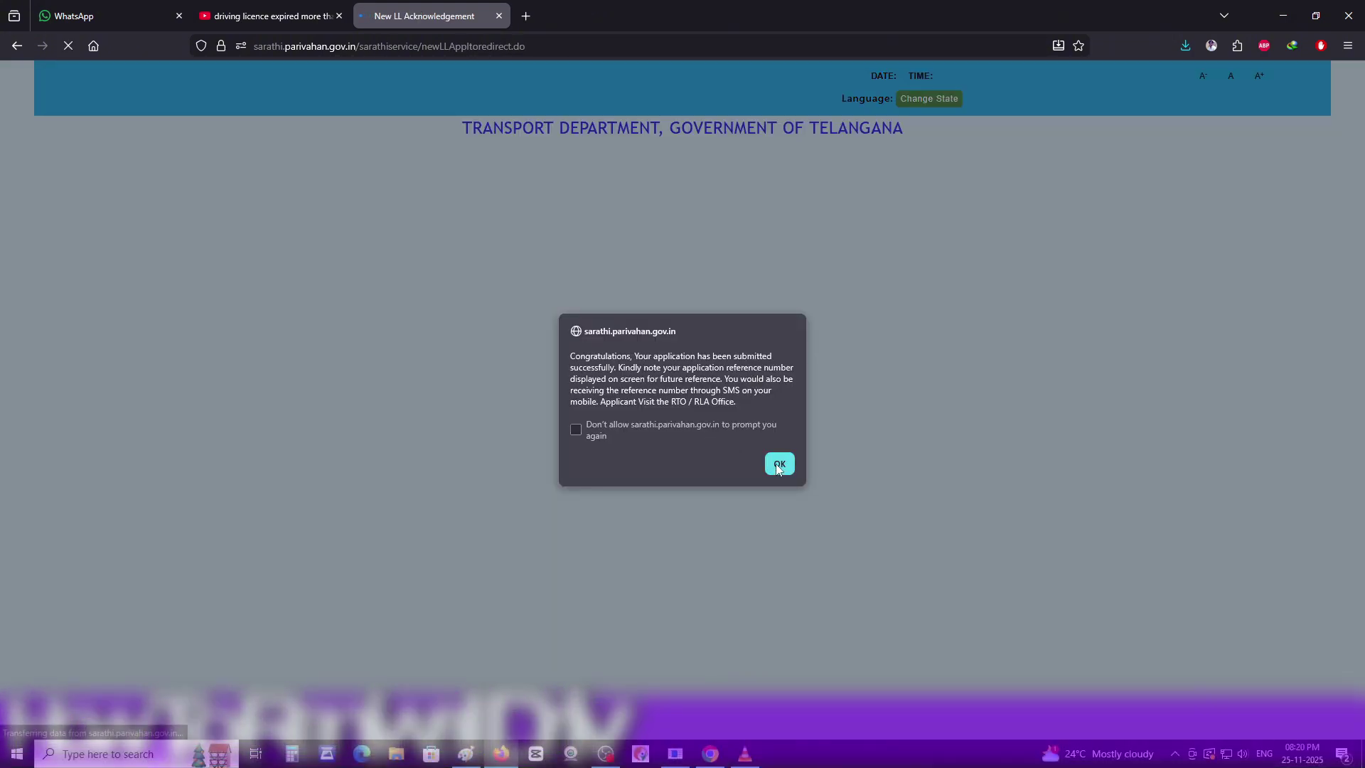
left_click(779, 463)
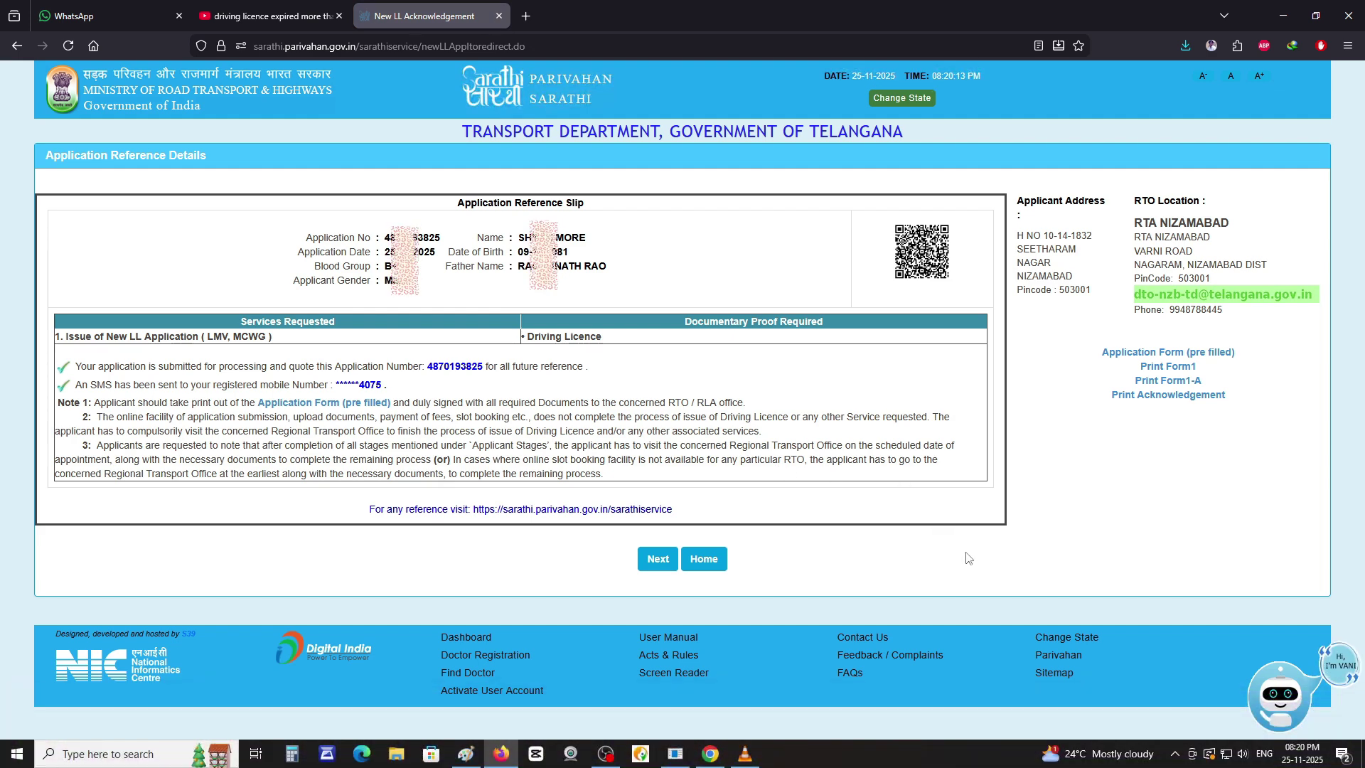
Load the application status with the captcha and view the pending stages list
left_click(658, 559)
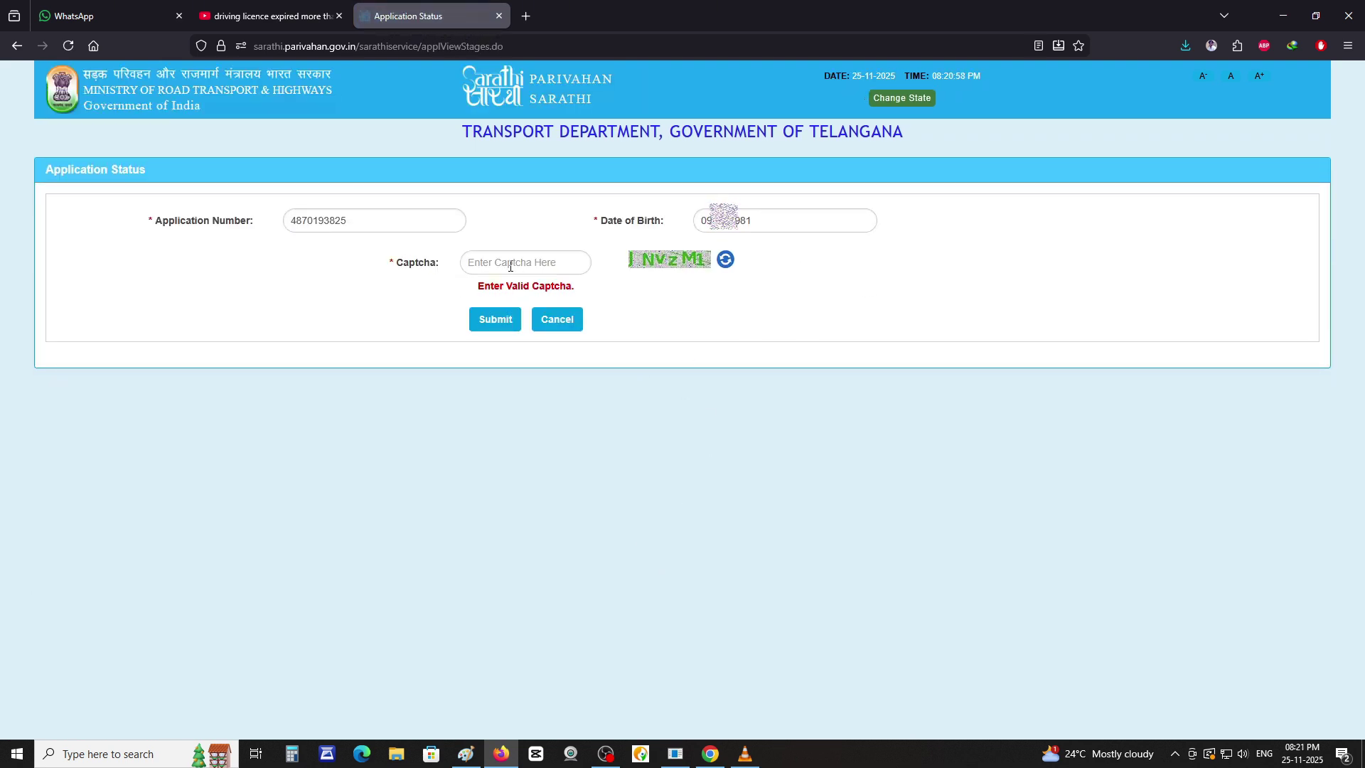
type("JNvzM1")
left_click(500, 323)
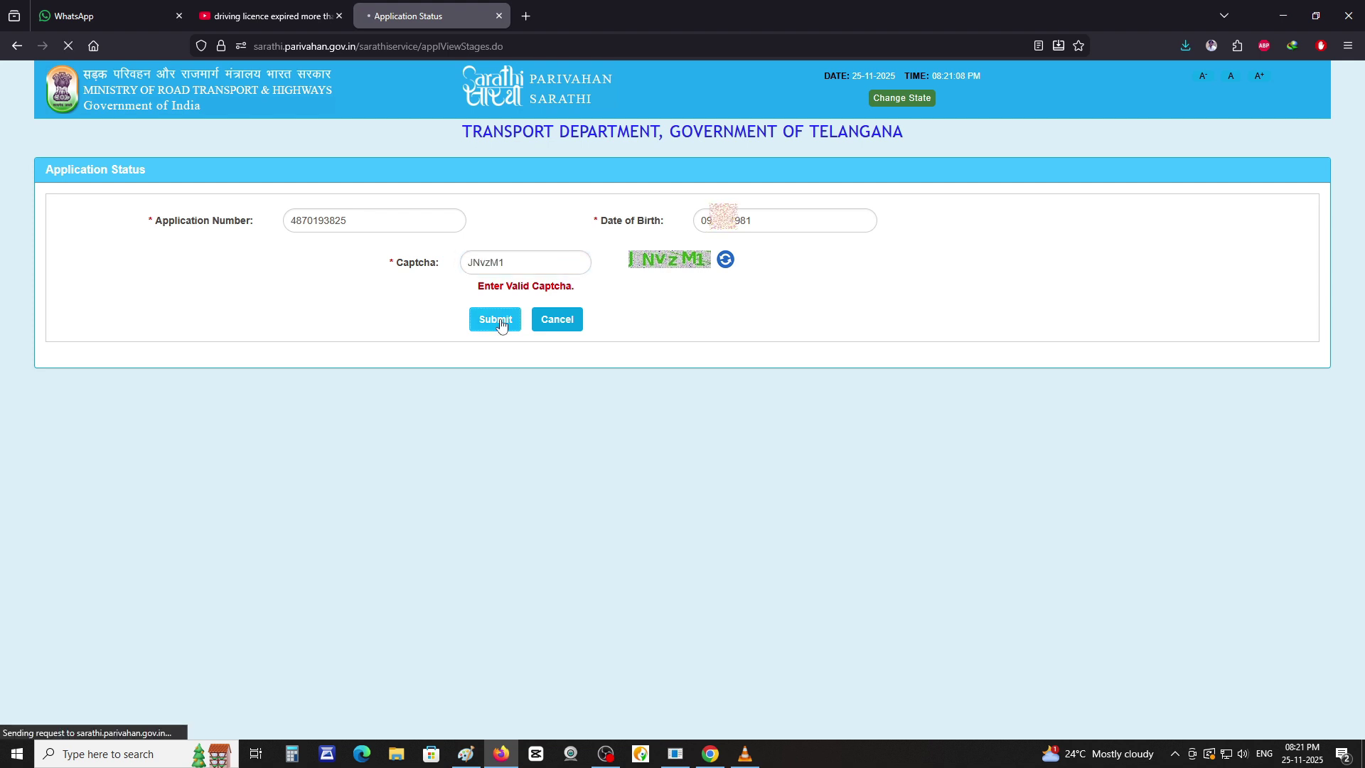
scroll(1262, 394, "down", 8)
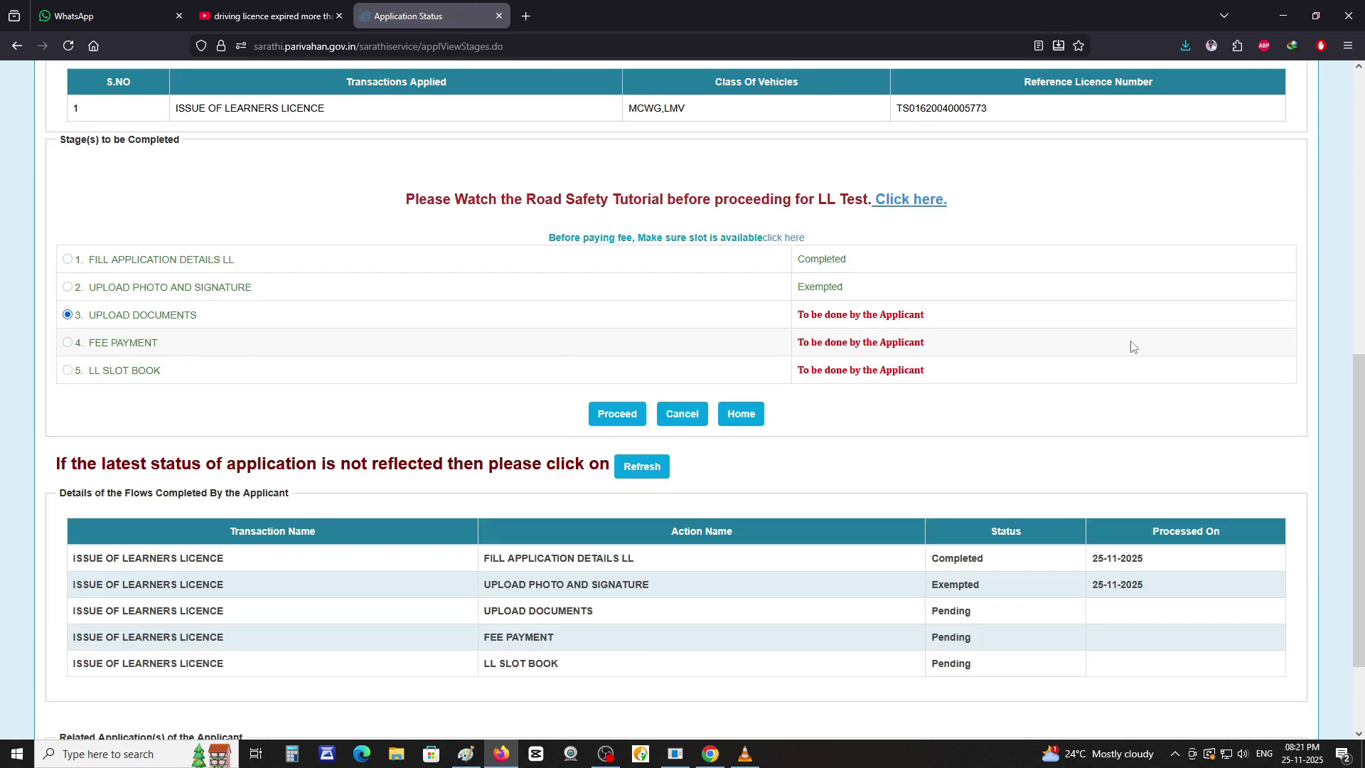
Upload the driving licence copy as the Driving Licence document and proof, and confirm it
left_click(615, 415)
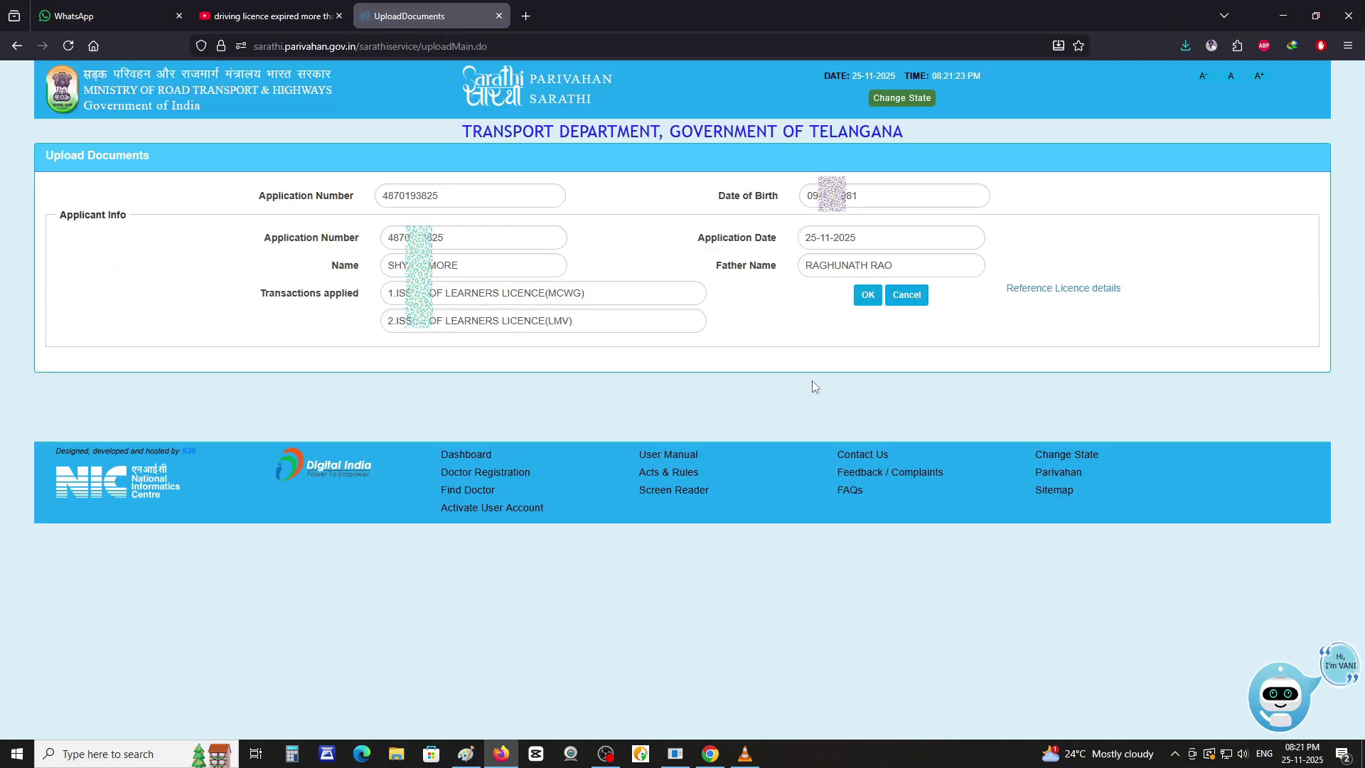
left_click(868, 294)
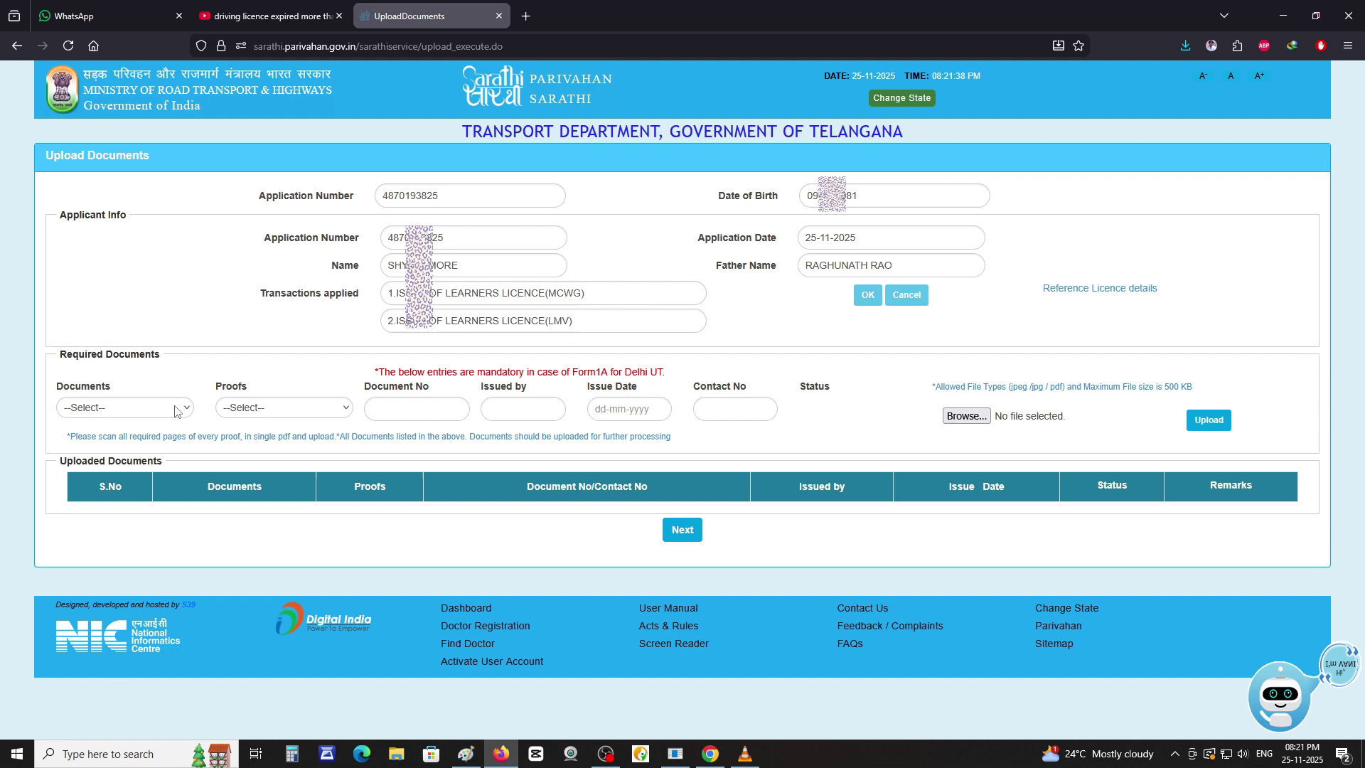
left_click(177, 409)
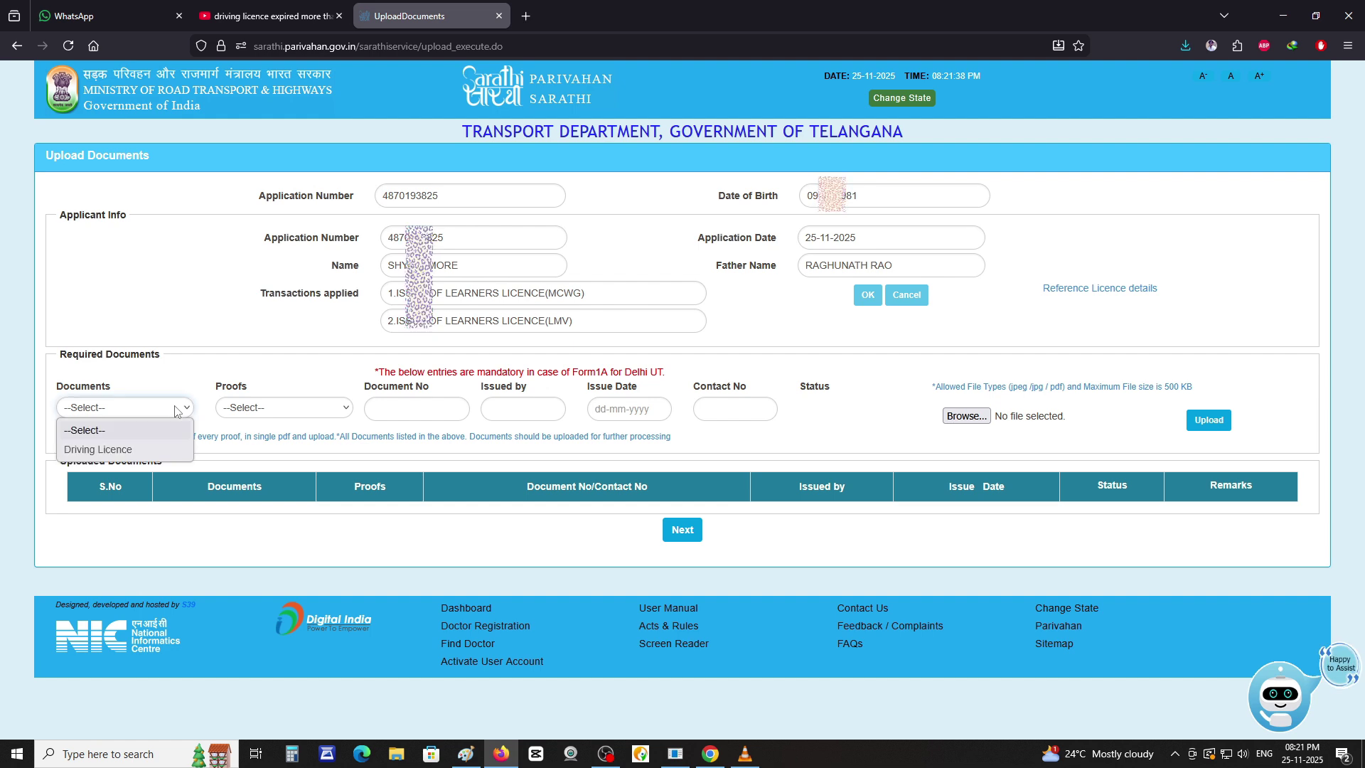
left_click(138, 450)
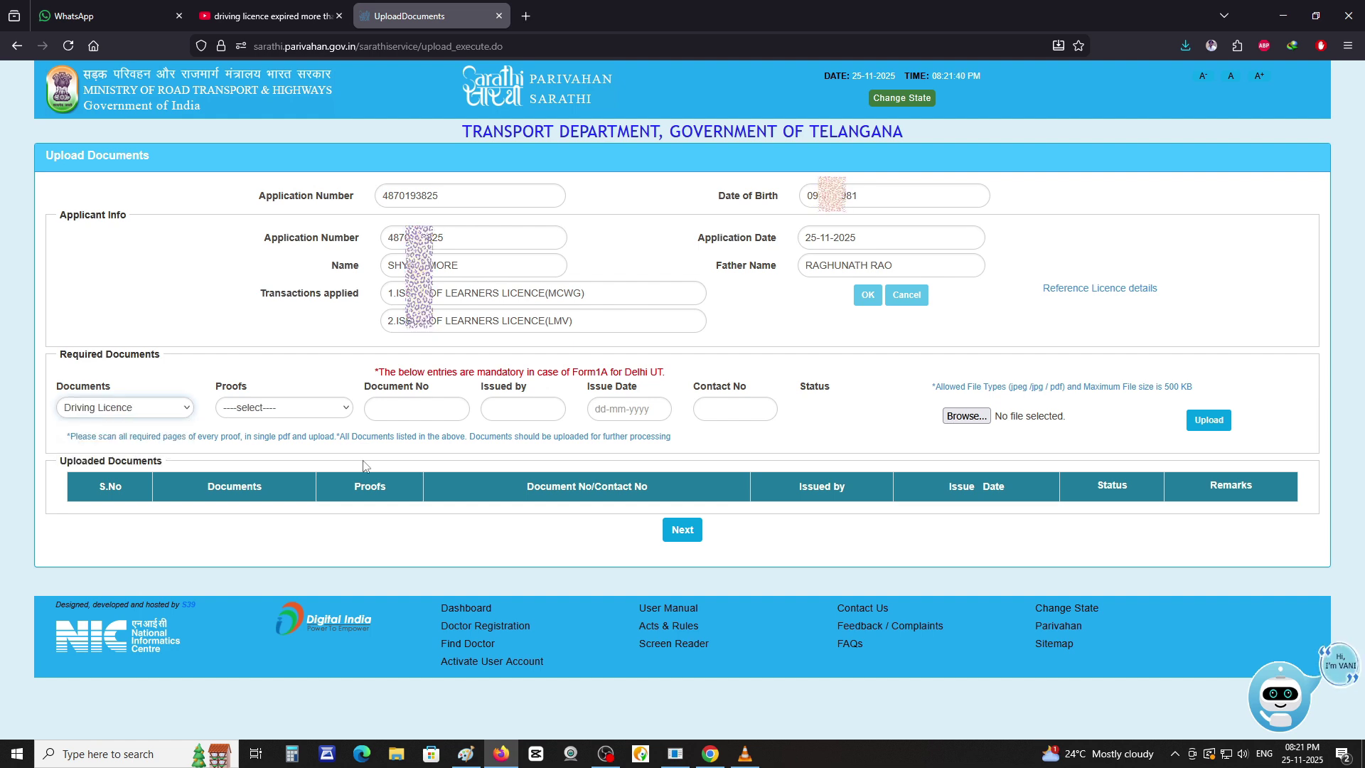
left_click(330, 408)
left_click(304, 446)
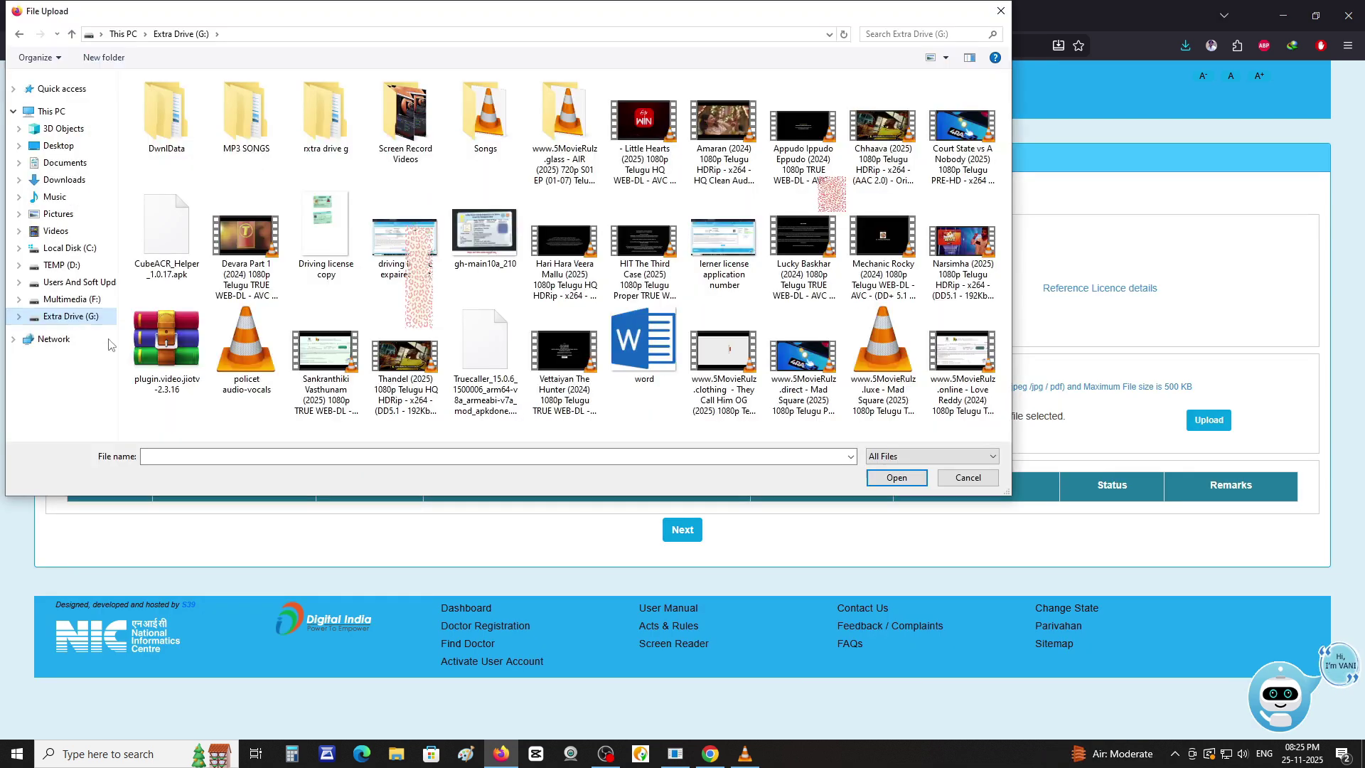
double_click(326, 243)
left_click(1208, 420)
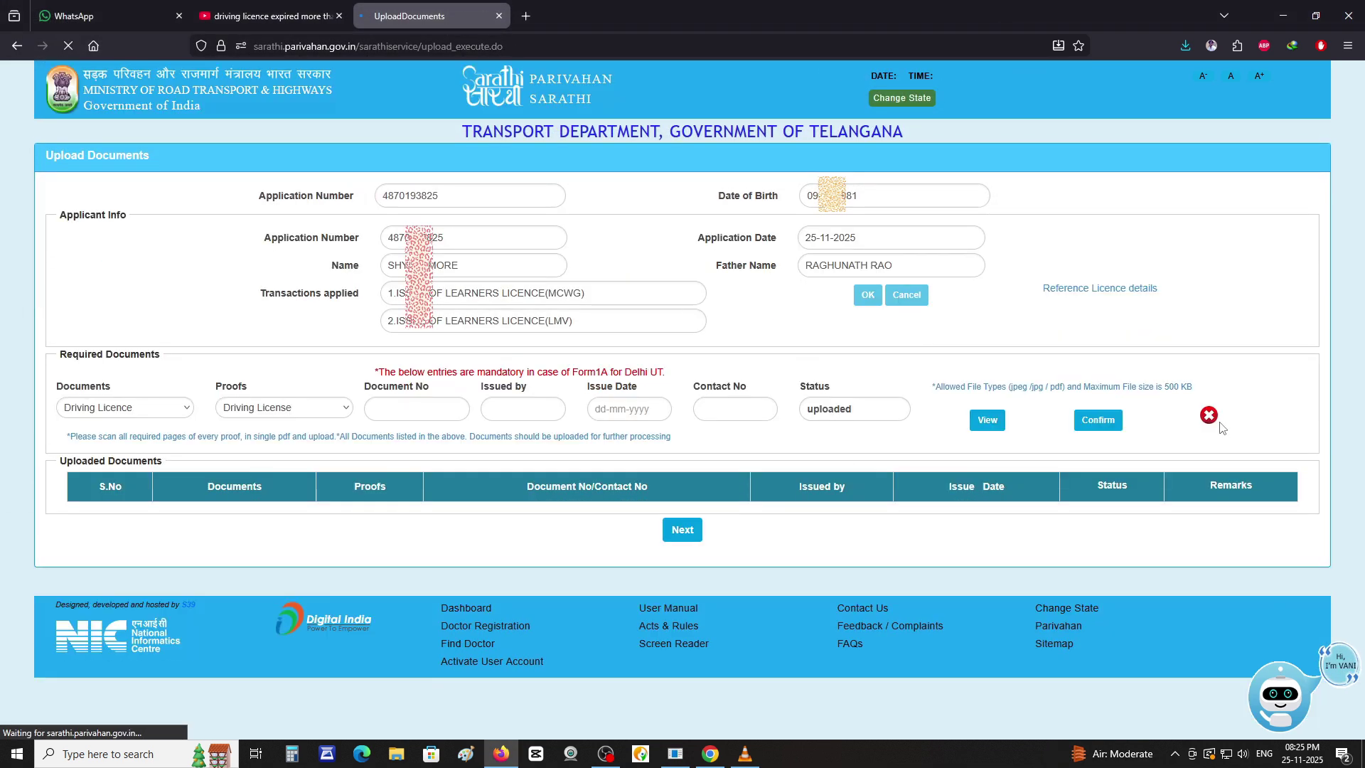
left_click(1106, 420)
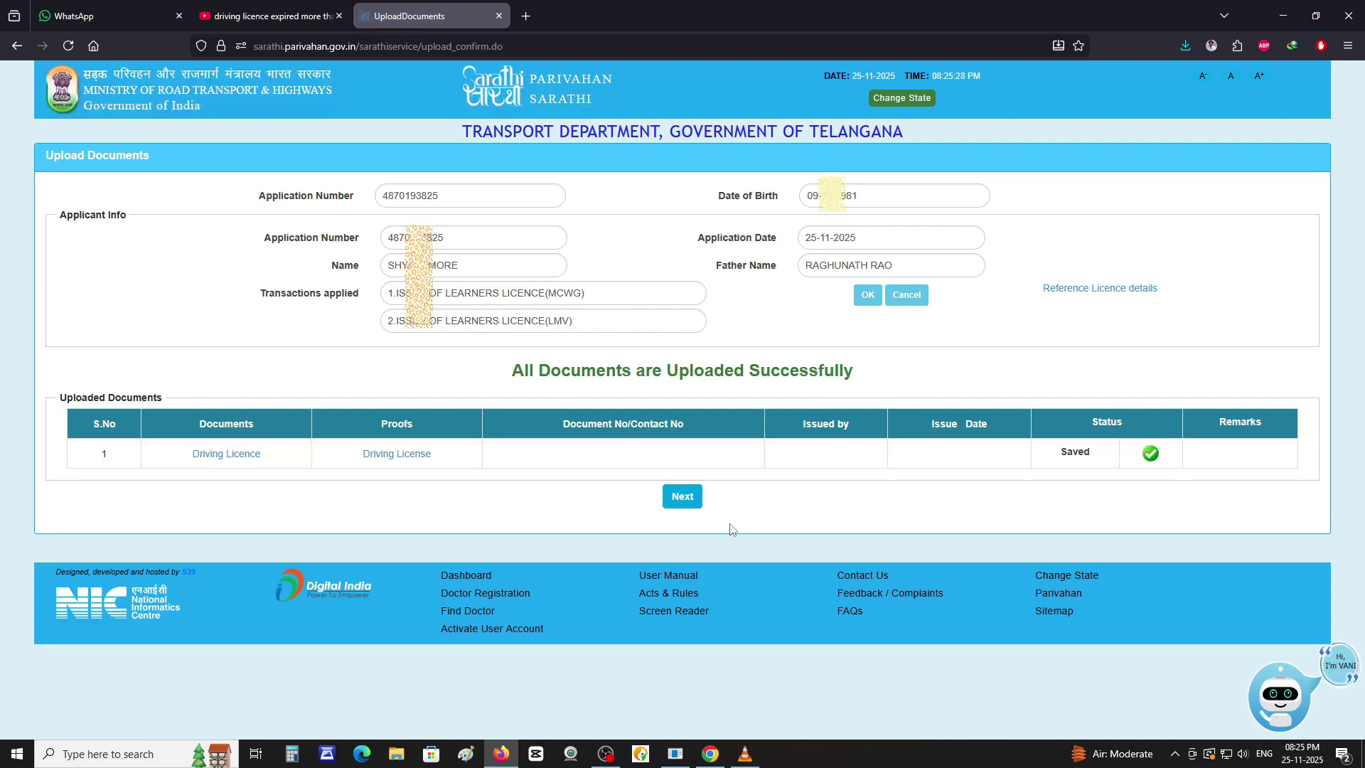
Recheck the application status with a corrected captcha, then proceed to the Fee Payment stage
left_click(669, 497)
type("XX")
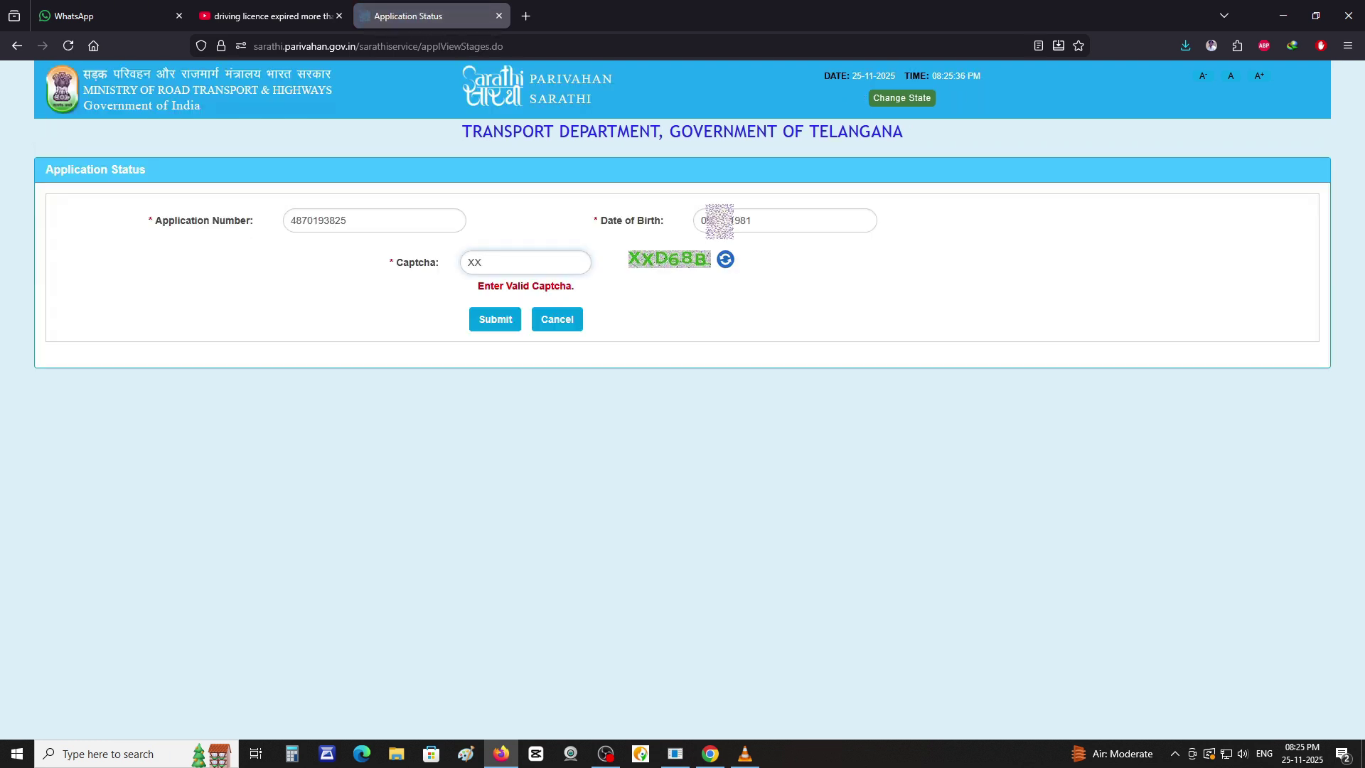
type("D688")
key("BackSpace")
type("B")
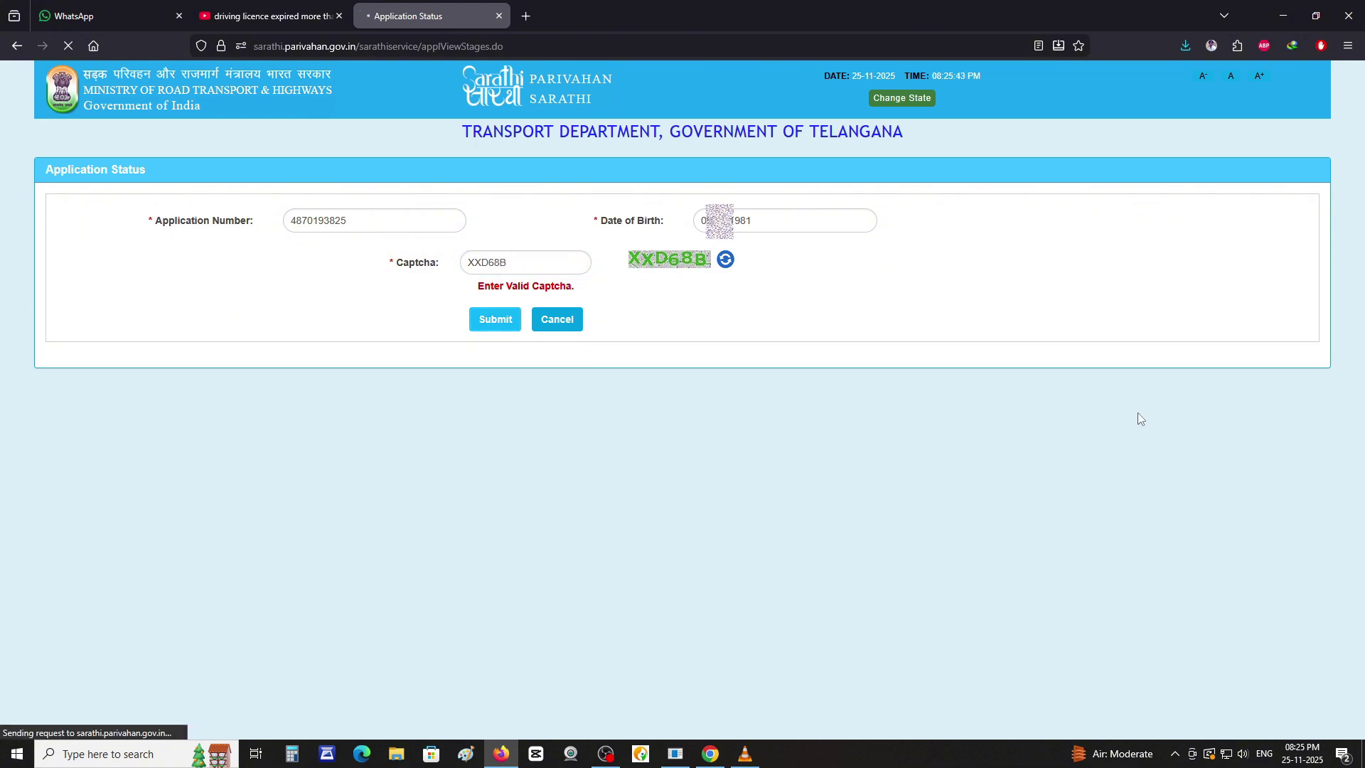
key("Return")
scroll(1174, 428, "down", 6)
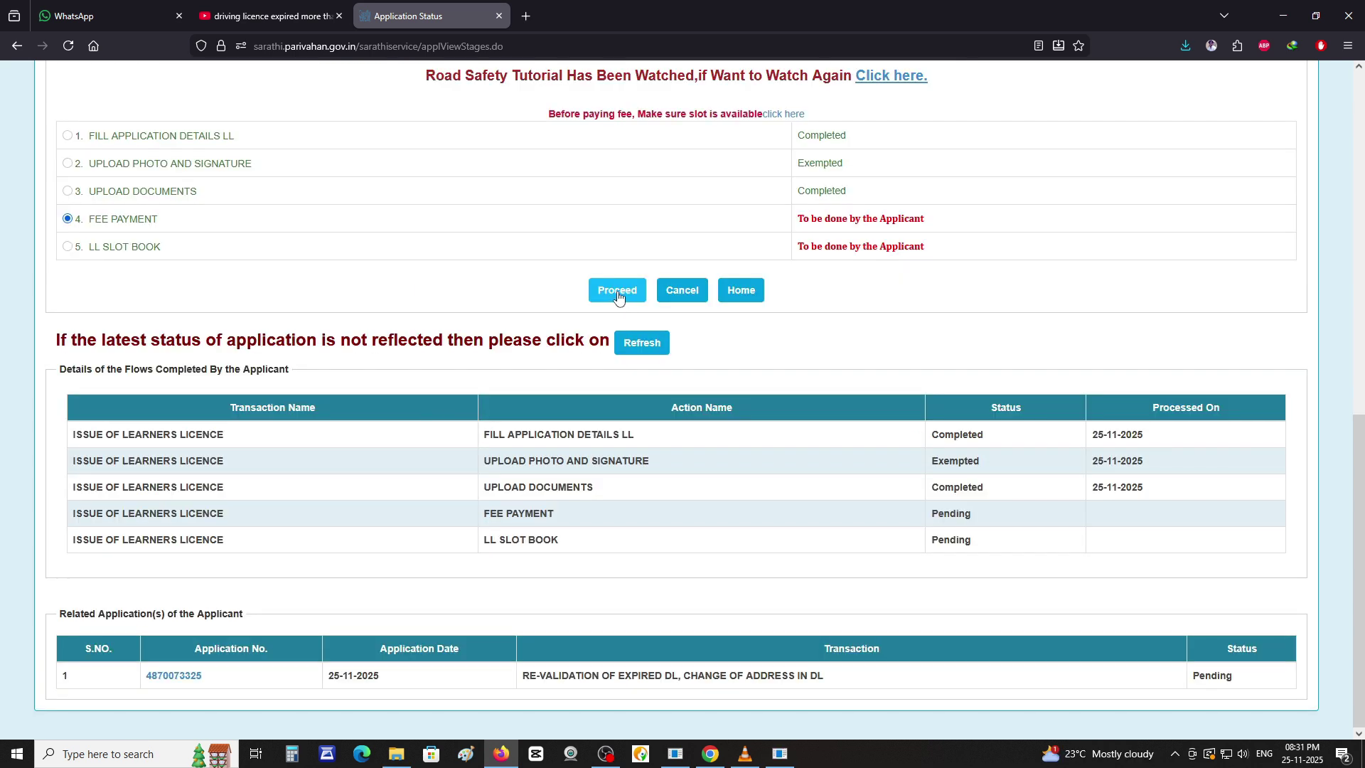
left_click(617, 292)
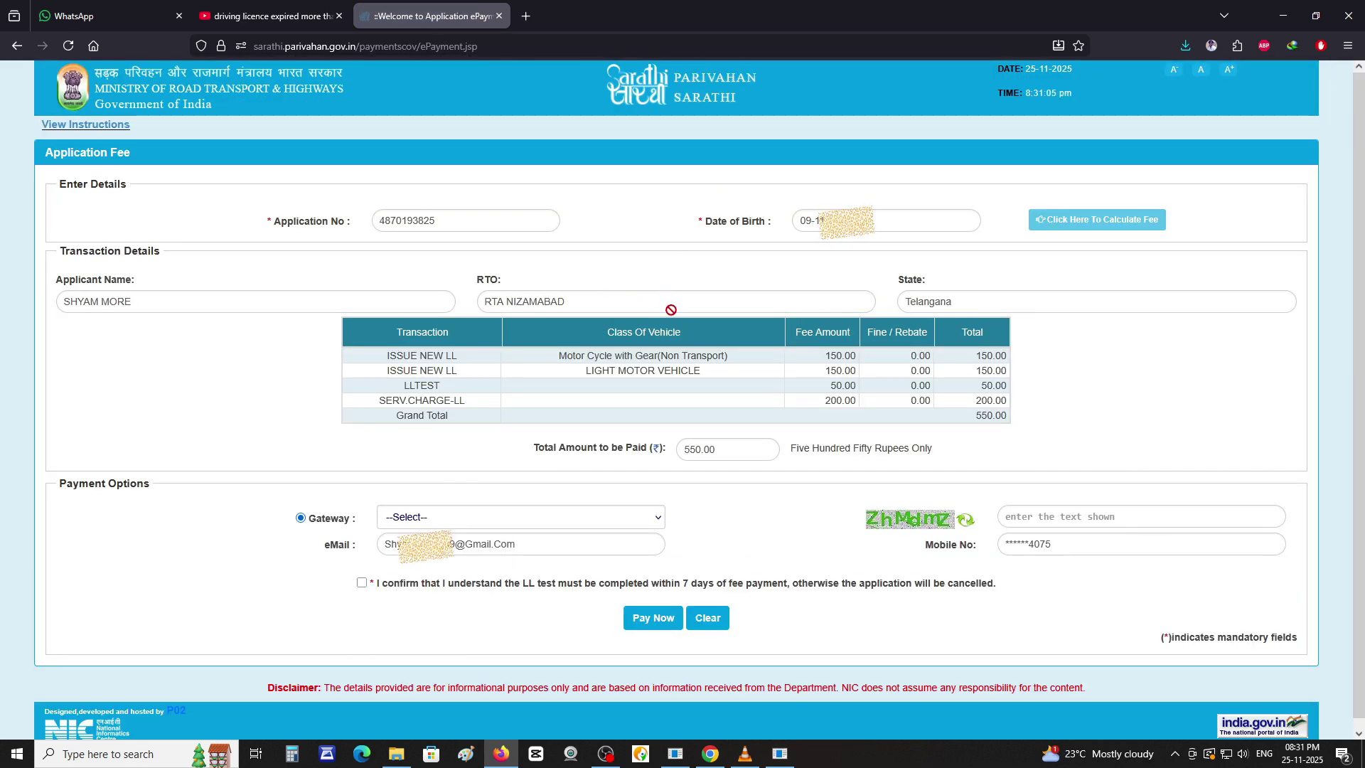
Pay the ₹550 fee through Common PGI, accepting the 7-day LL test condition
left_click(515, 524)
left_click(449, 559)
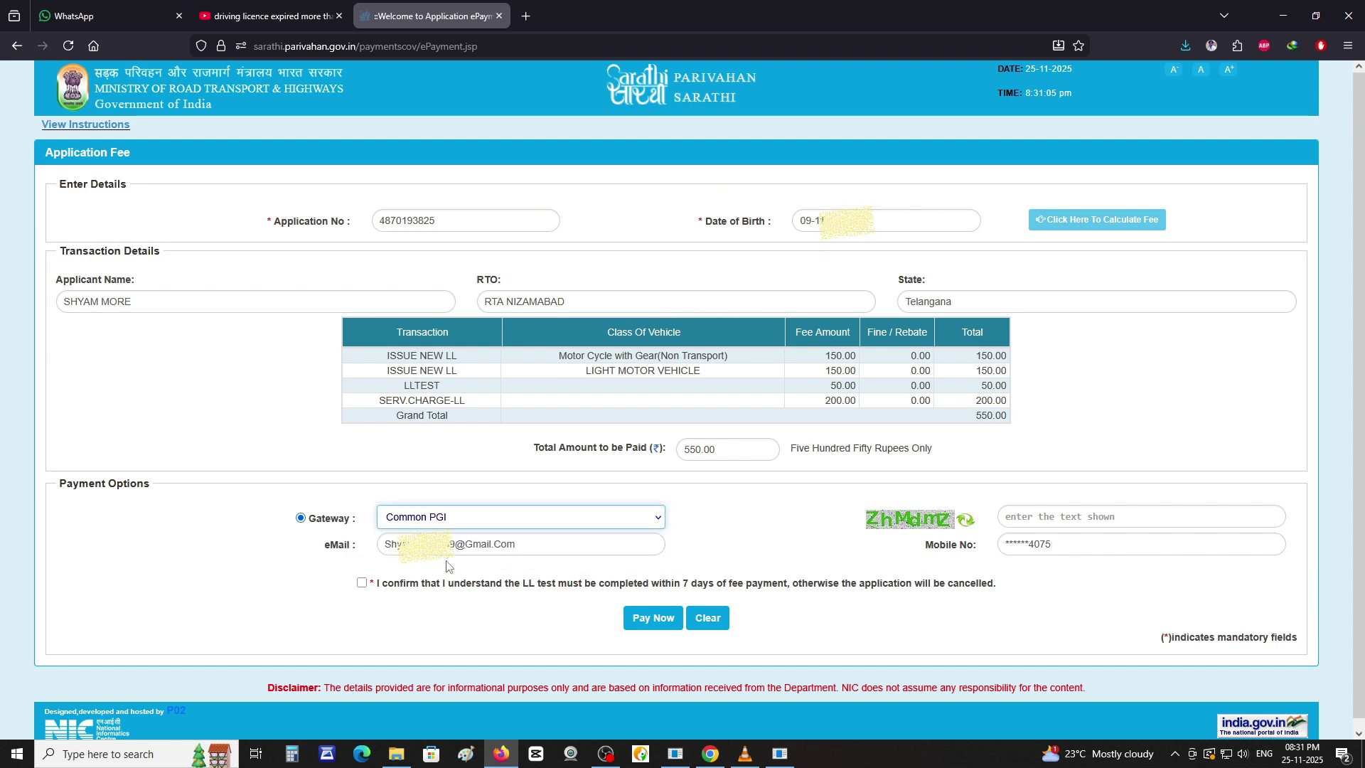
left_click(362, 582)
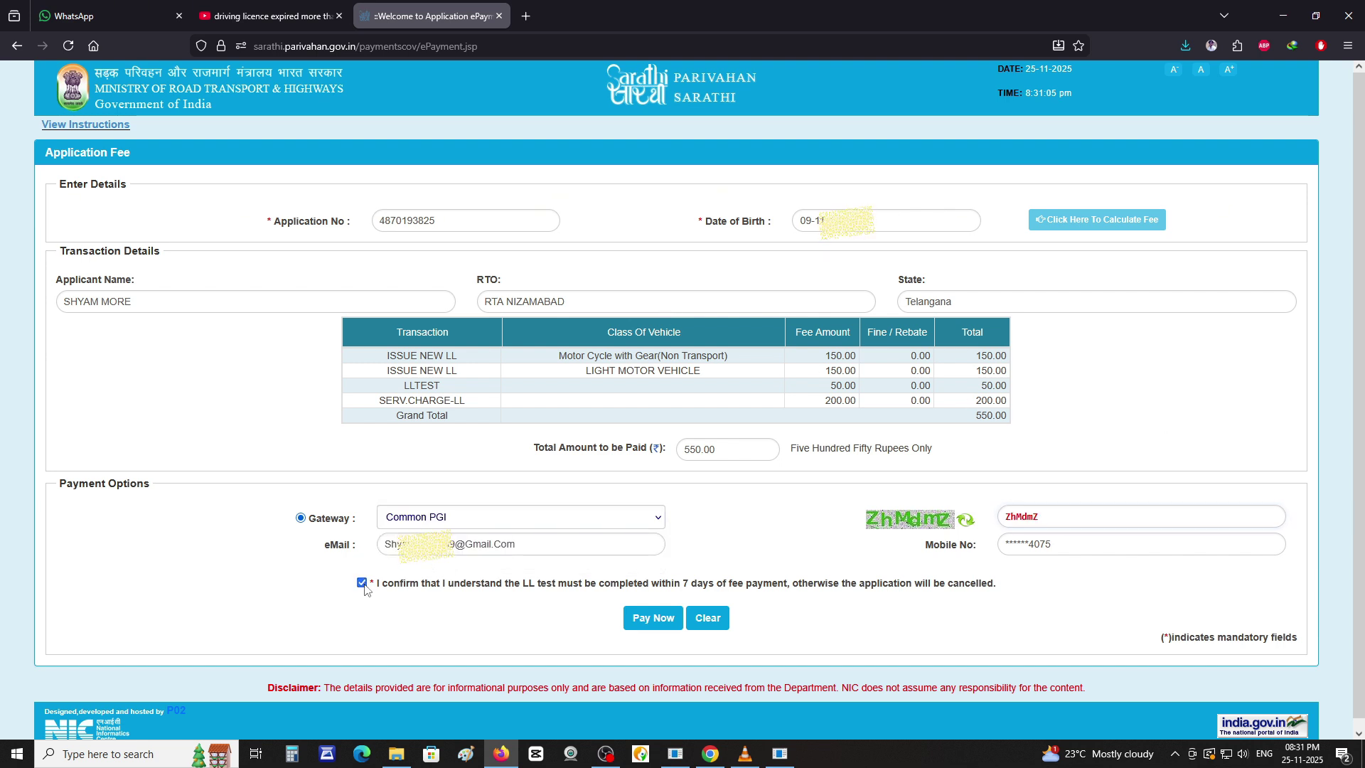
left_click(648, 619)
Choose MEESEVA as the payment gateway, accept the terms, and send the payment on
left_click(650, 271)
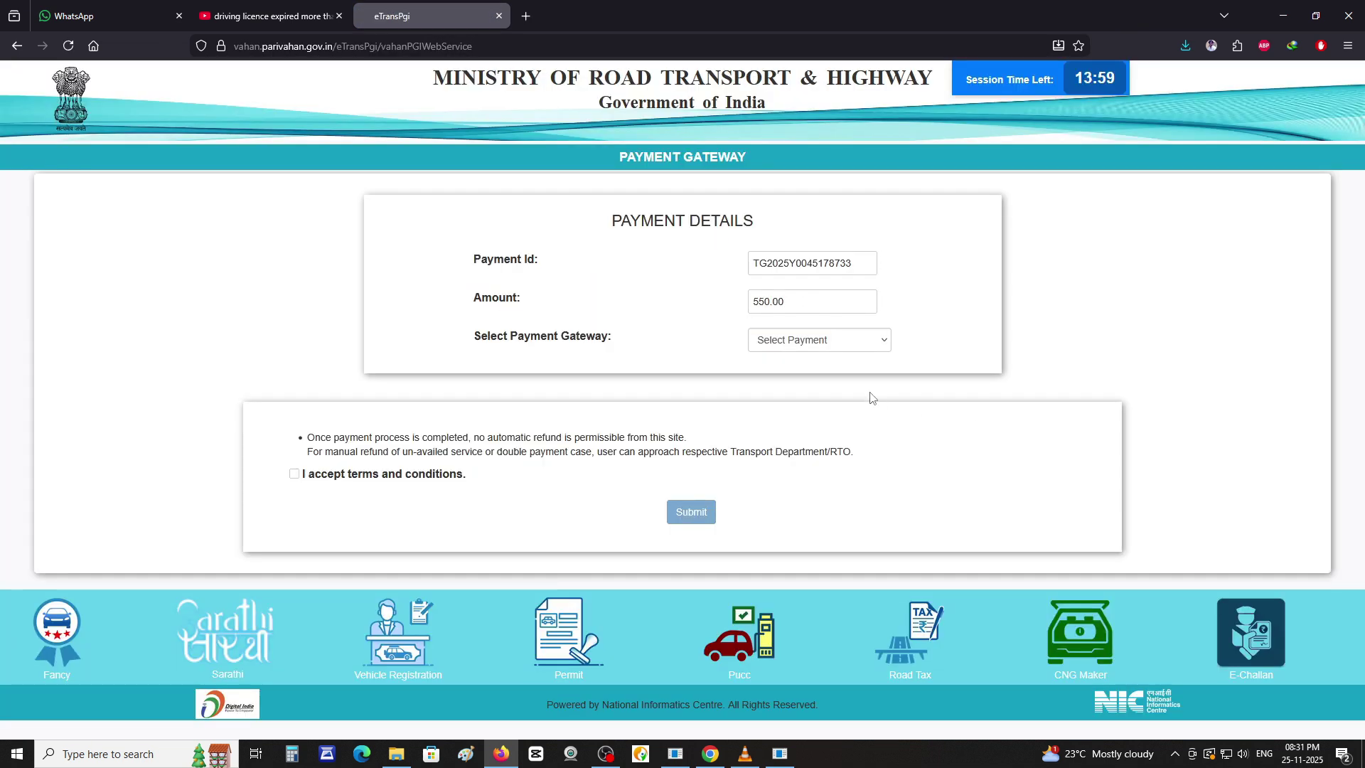
left_click(845, 341)
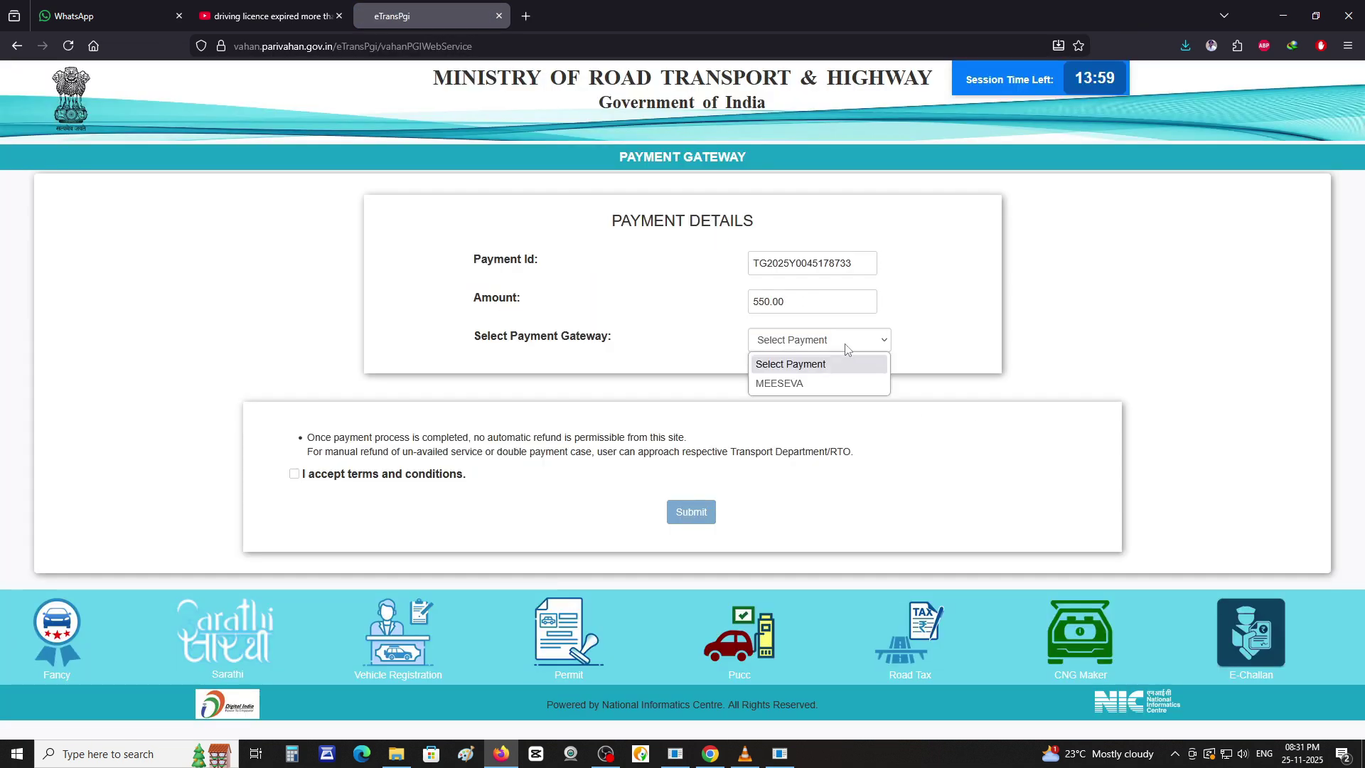
left_click(808, 381)
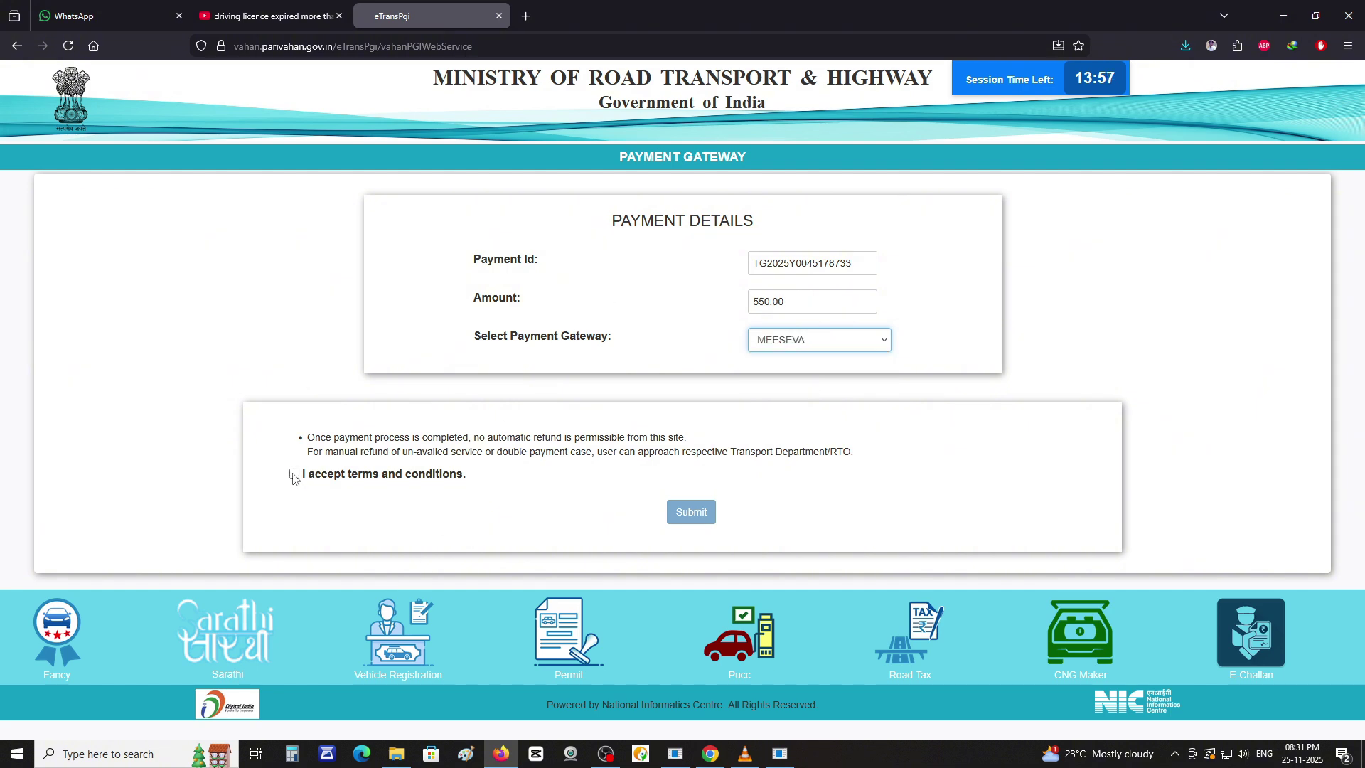
left_click(294, 475)
left_click(703, 515)
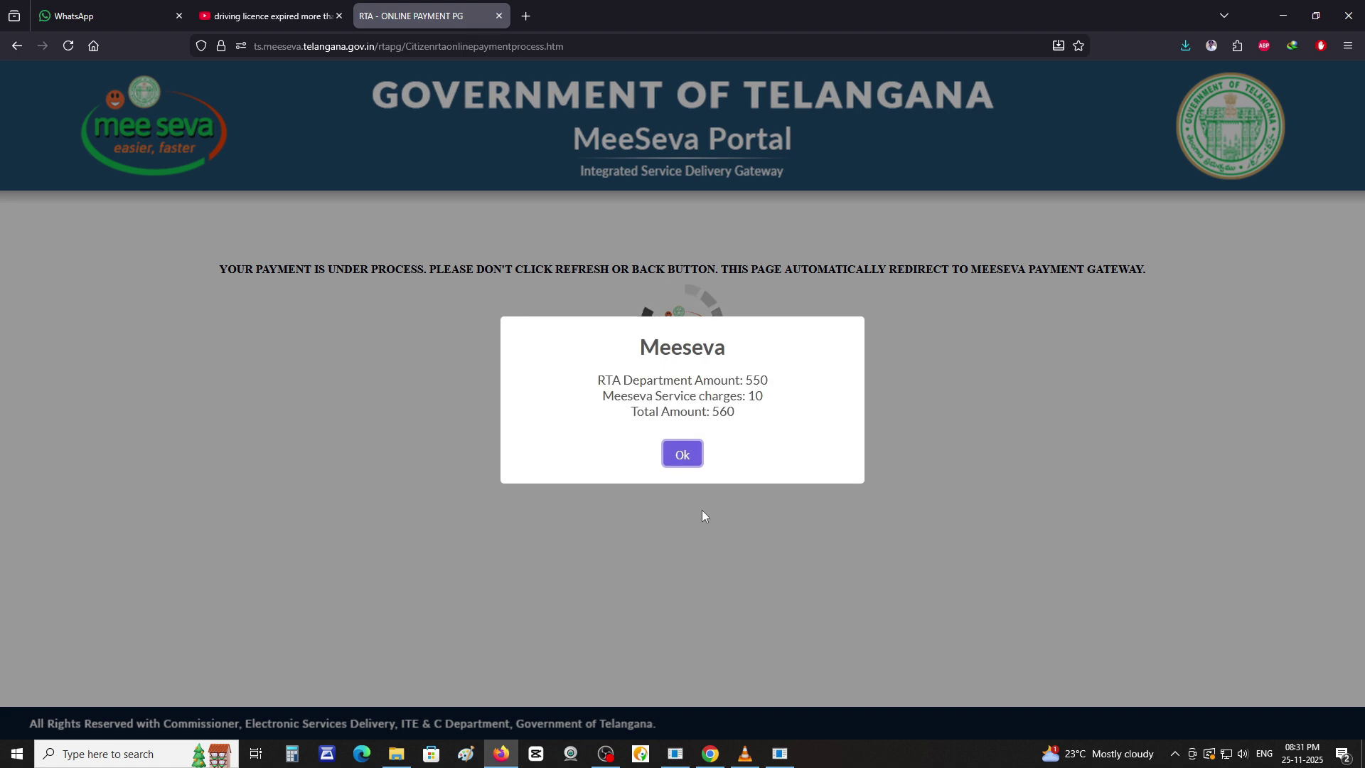
Accept the ₹560 total and pay via HDFC PG to reach the CCAvenue checkout
left_click(683, 459)
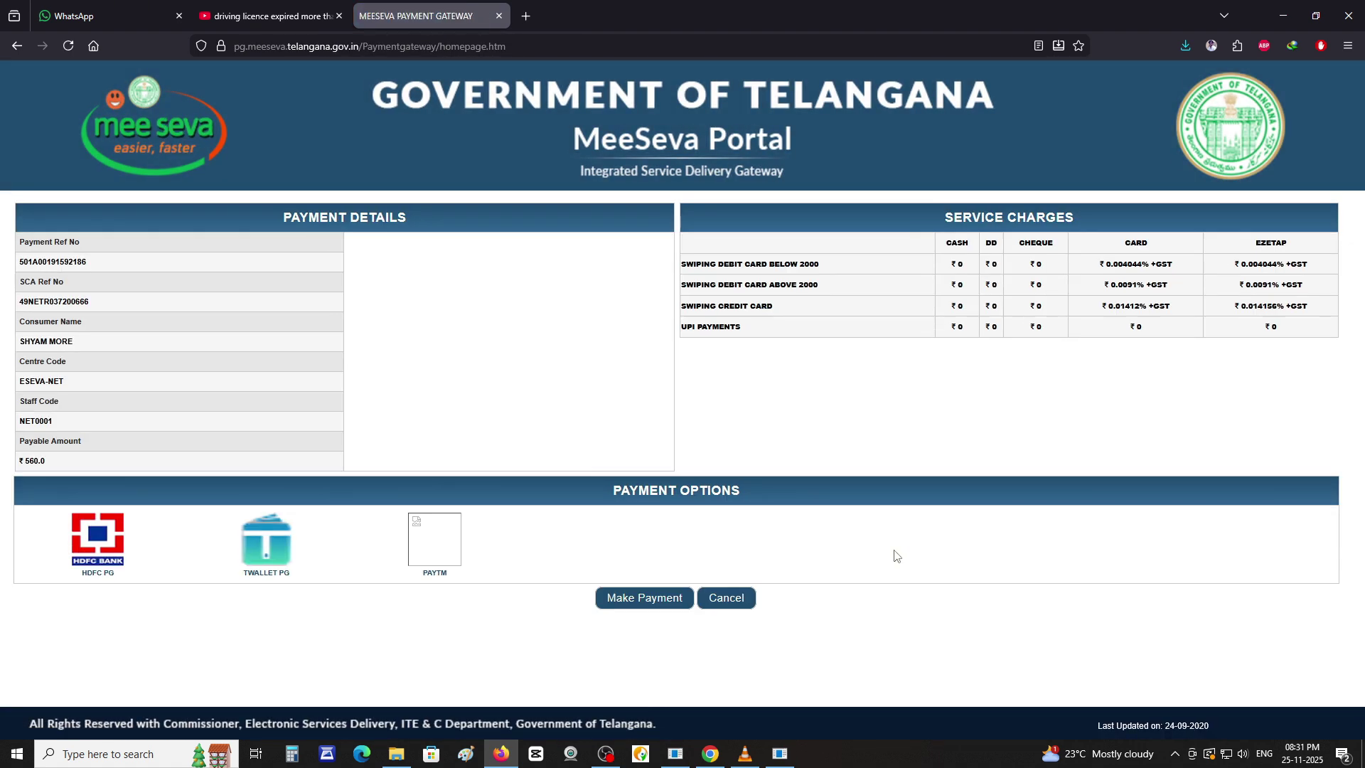
left_click(97, 540)
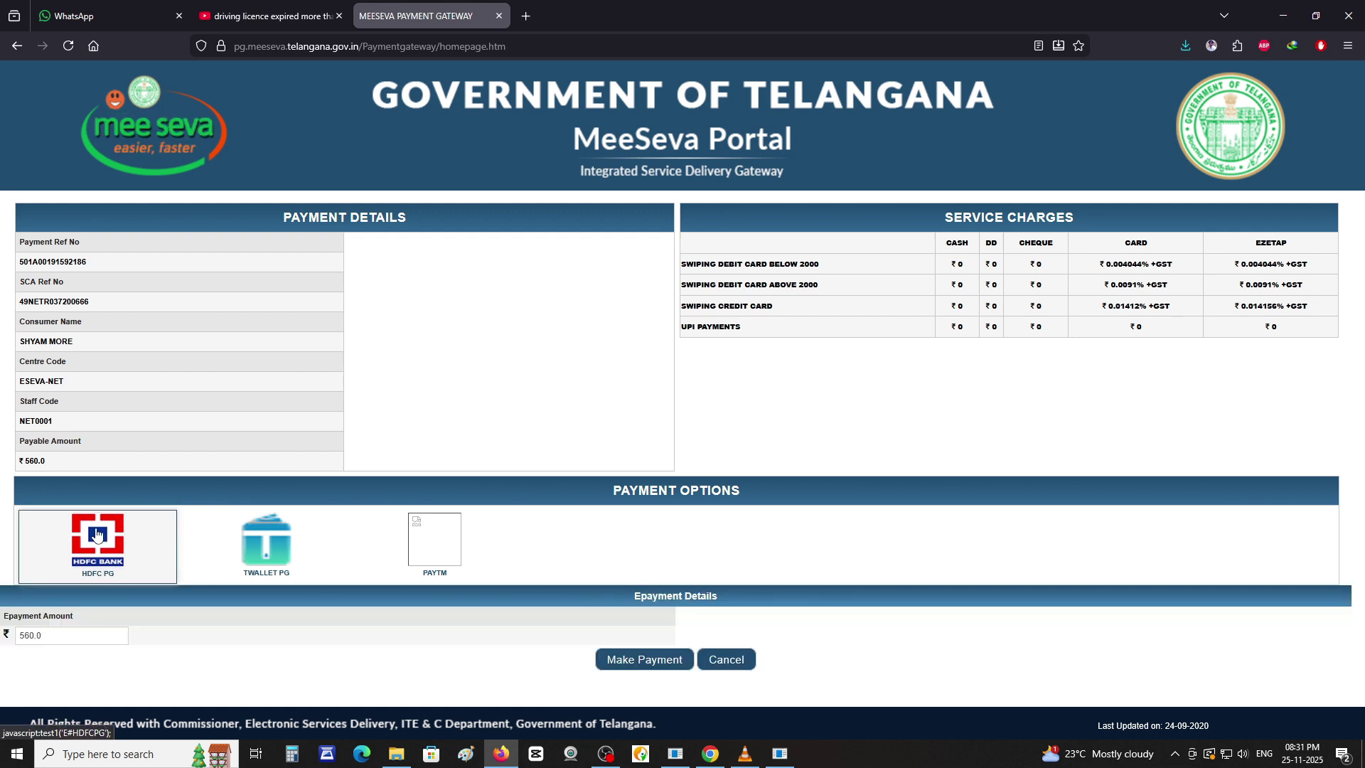
left_click(639, 661)
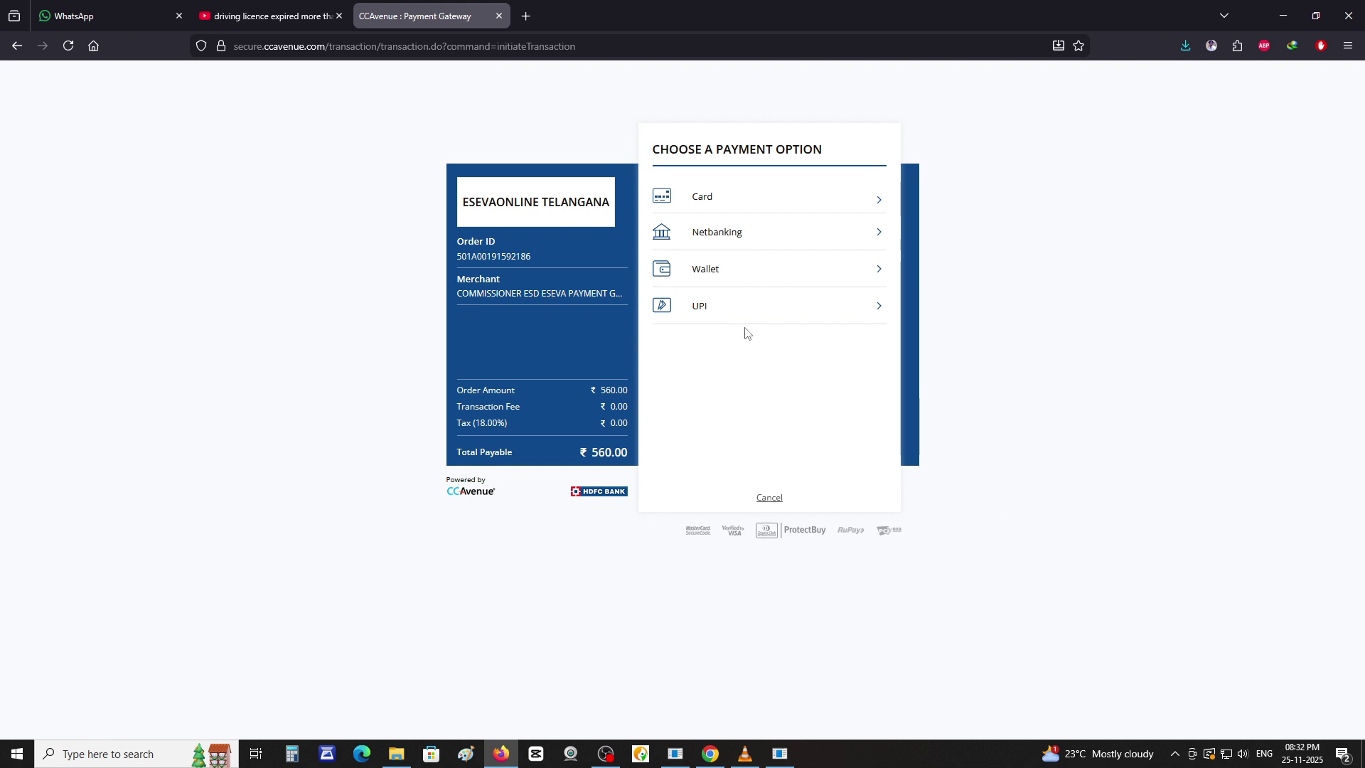
Pay the 550.0 fee by UPI through a generated QR code
left_click(760, 317)
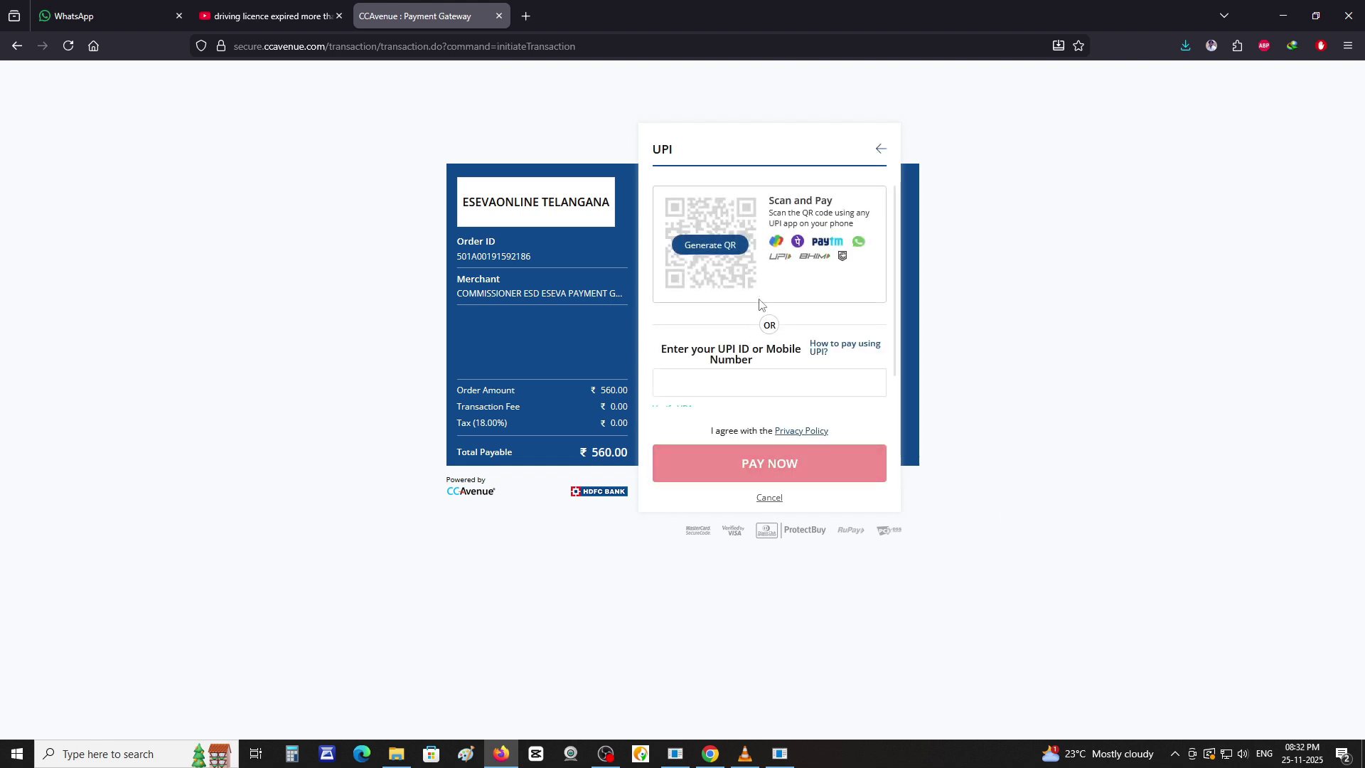
left_click(720, 248)
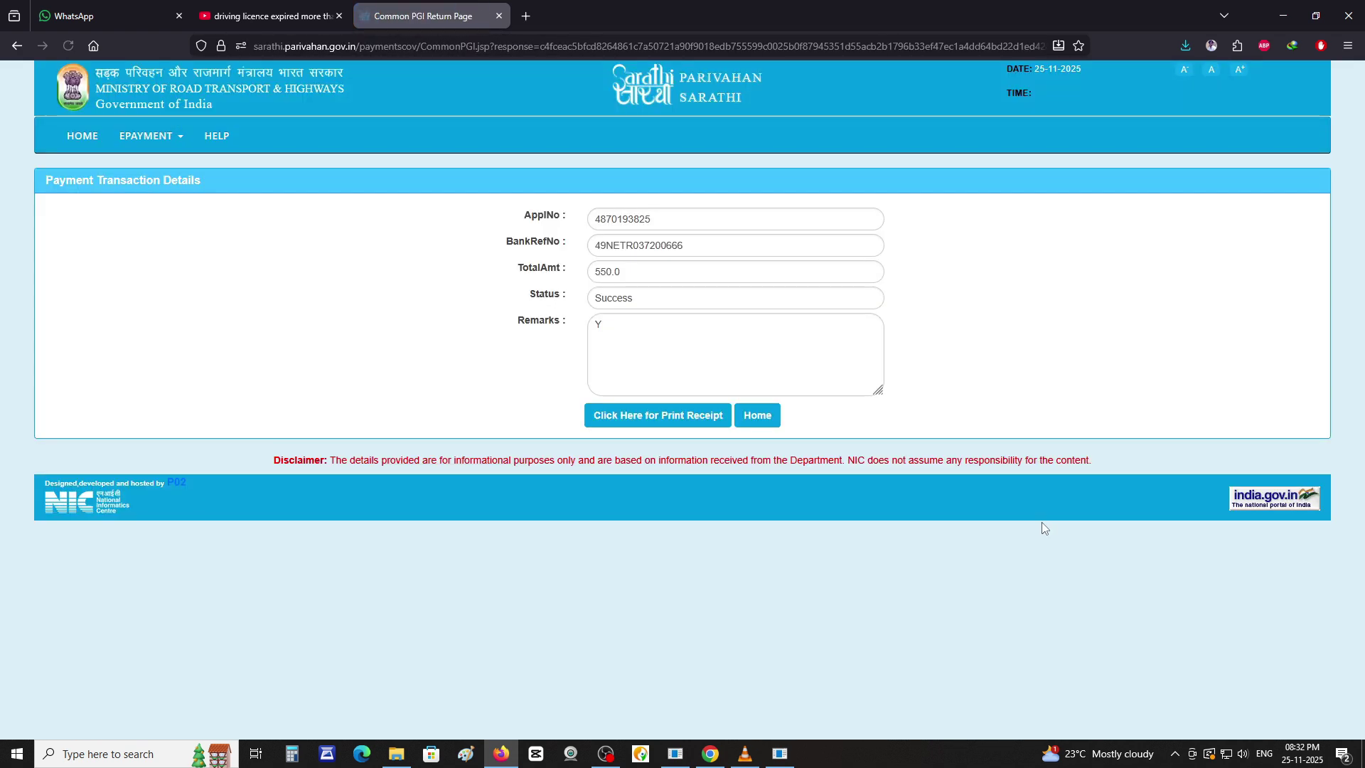
Fetch the fee payment receipt details for the application using the captcha
left_click(697, 415)
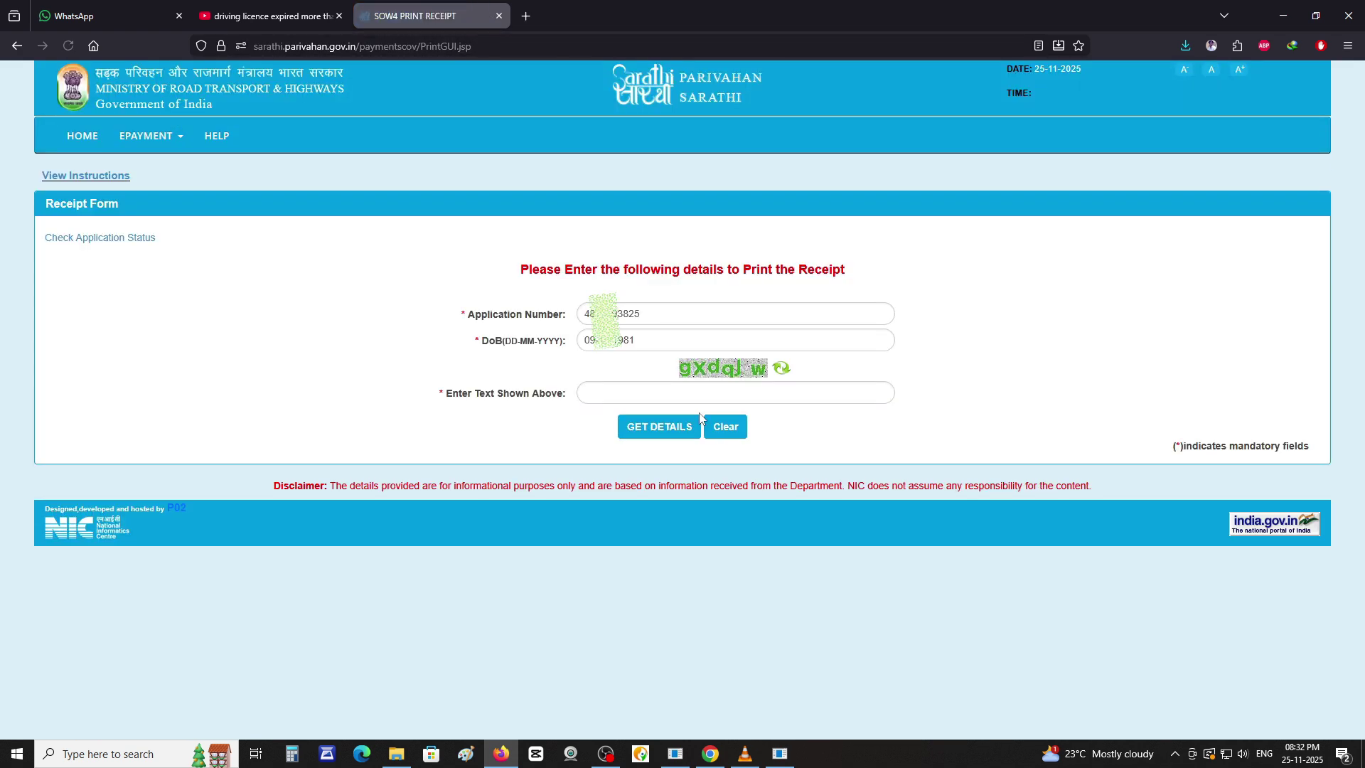
left_click(666, 396)
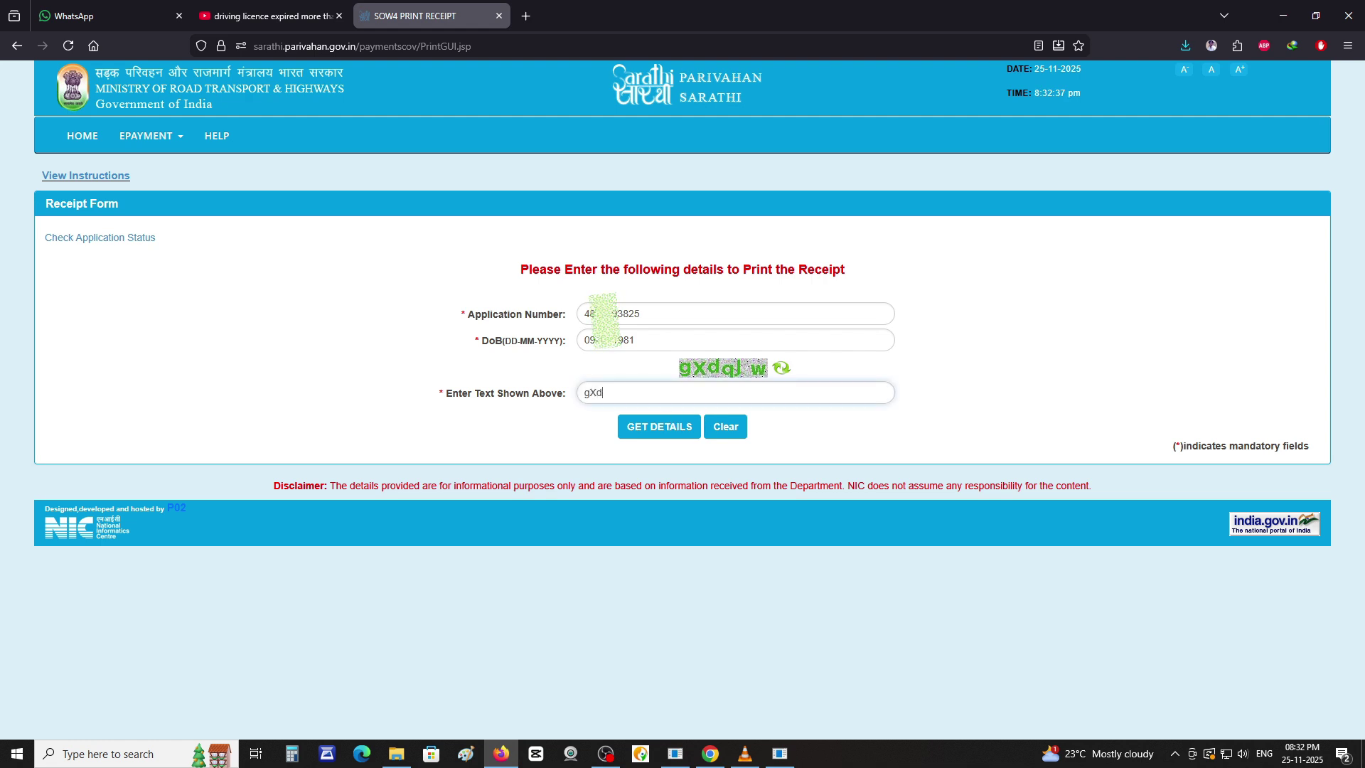
type("gXdqJw")
left_click(672, 429)
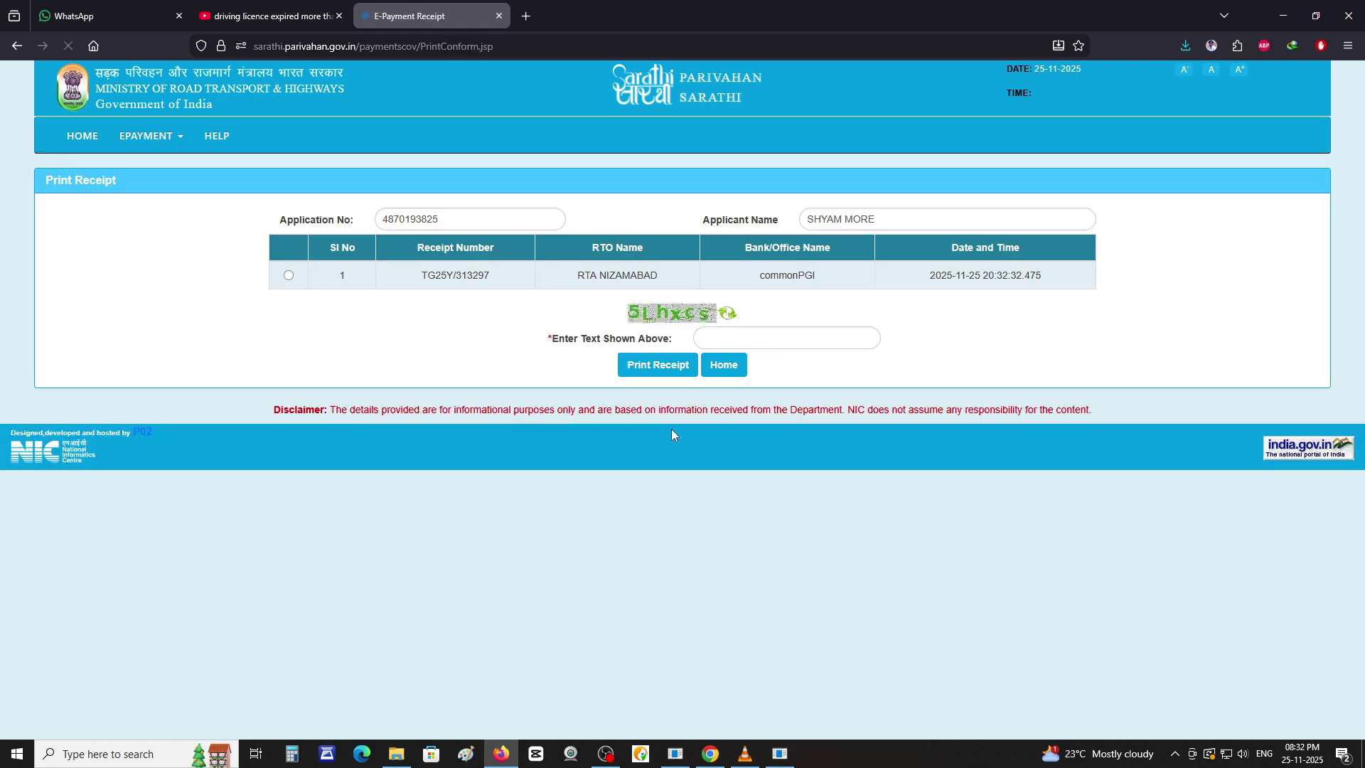
Print the selected receipt to Report.pdf and return to the Sarathi home page
left_click(815, 338)
type("5Lhxcs")
left_click(657, 365)
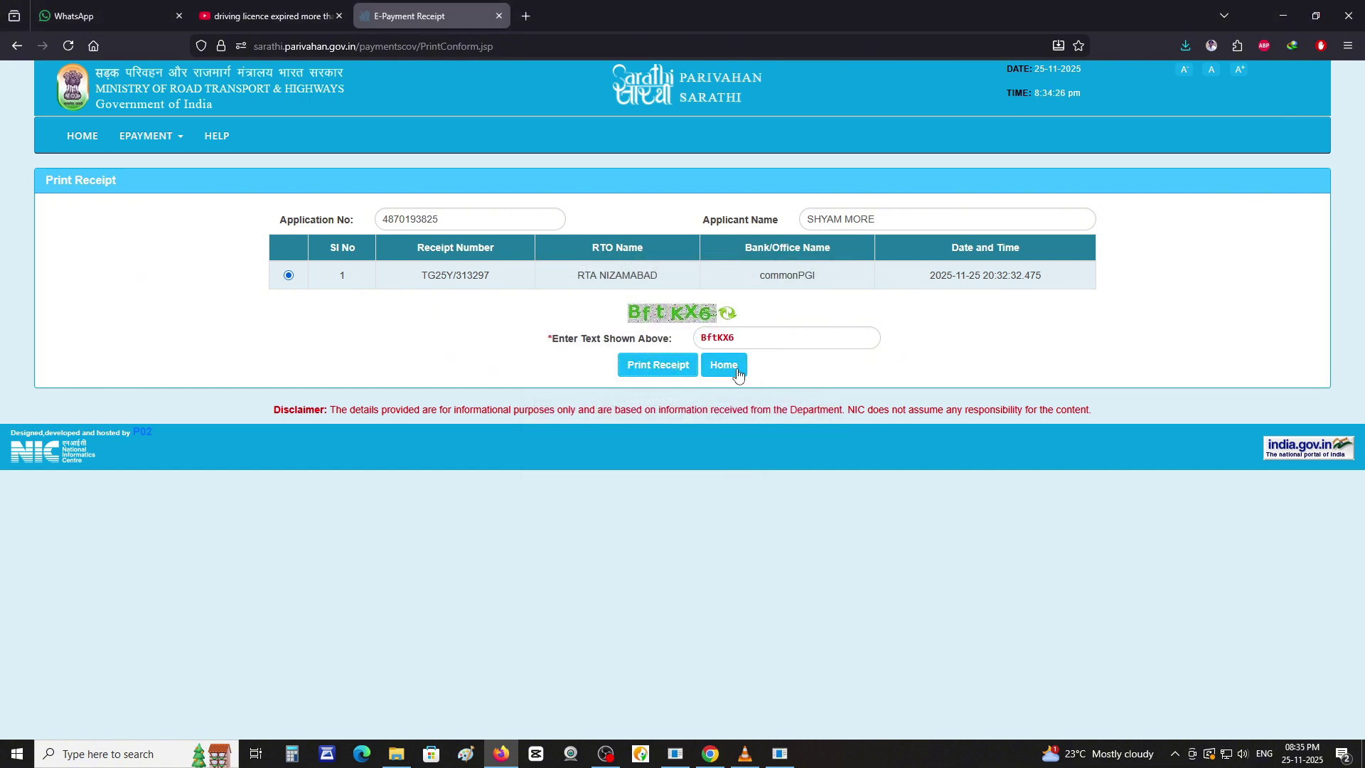
left_click(736, 371)
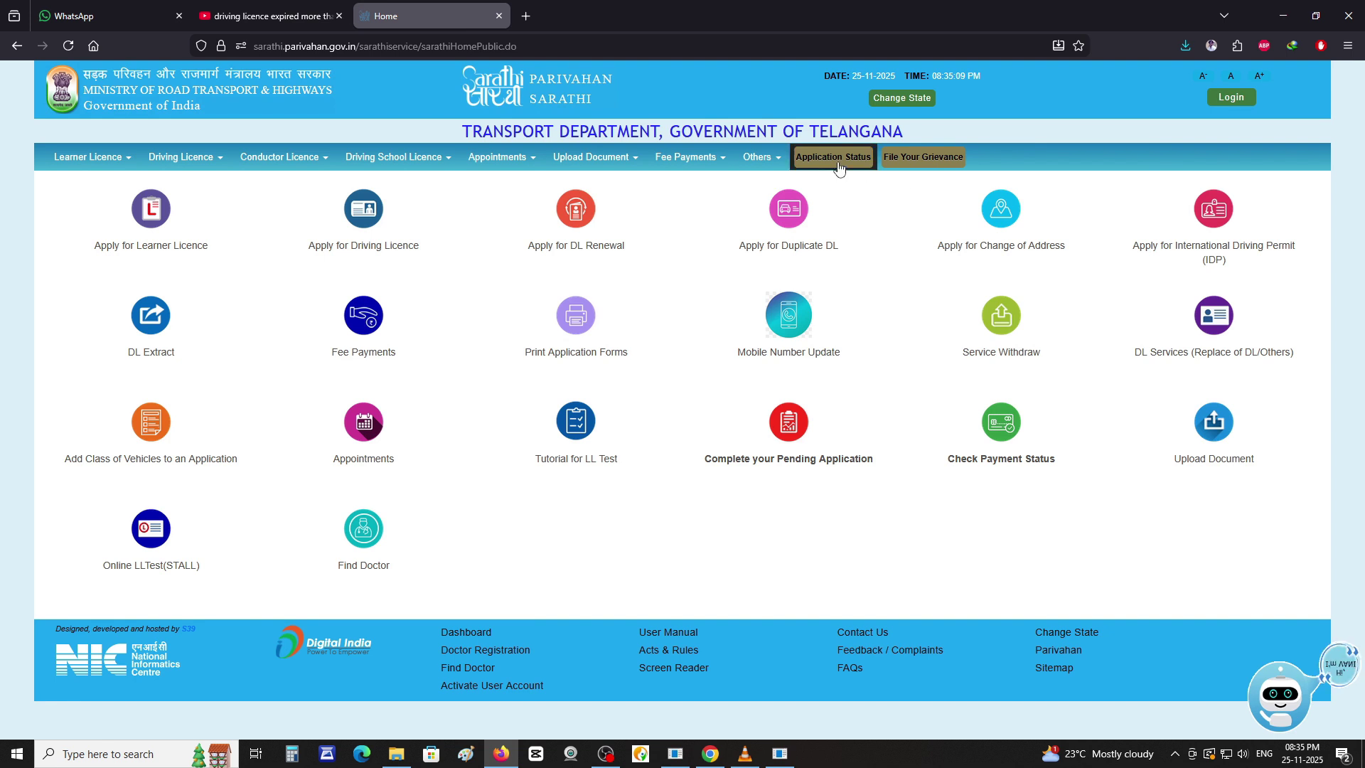
Look up the application status by date of birth and captcha, and view the pending stages
left_click(837, 163)
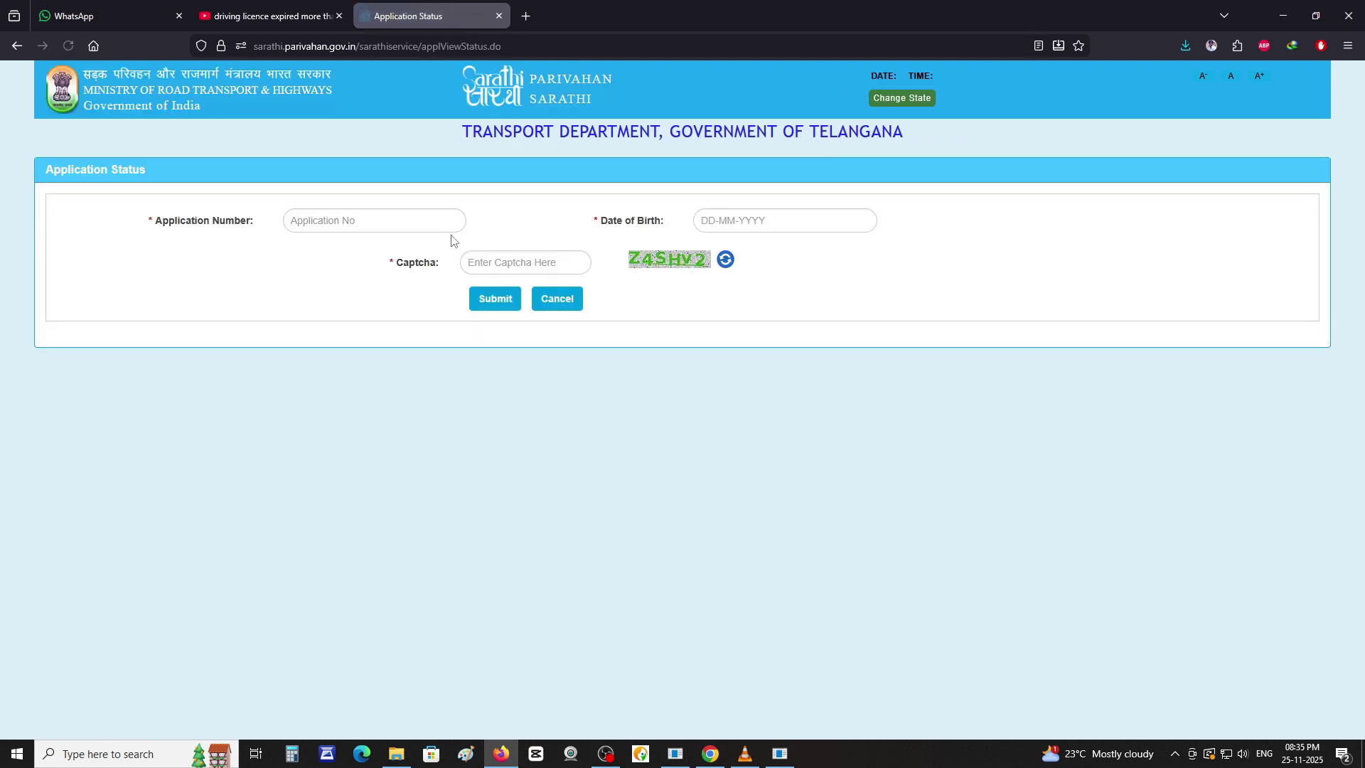
left_click(747, 220)
type("09-11")
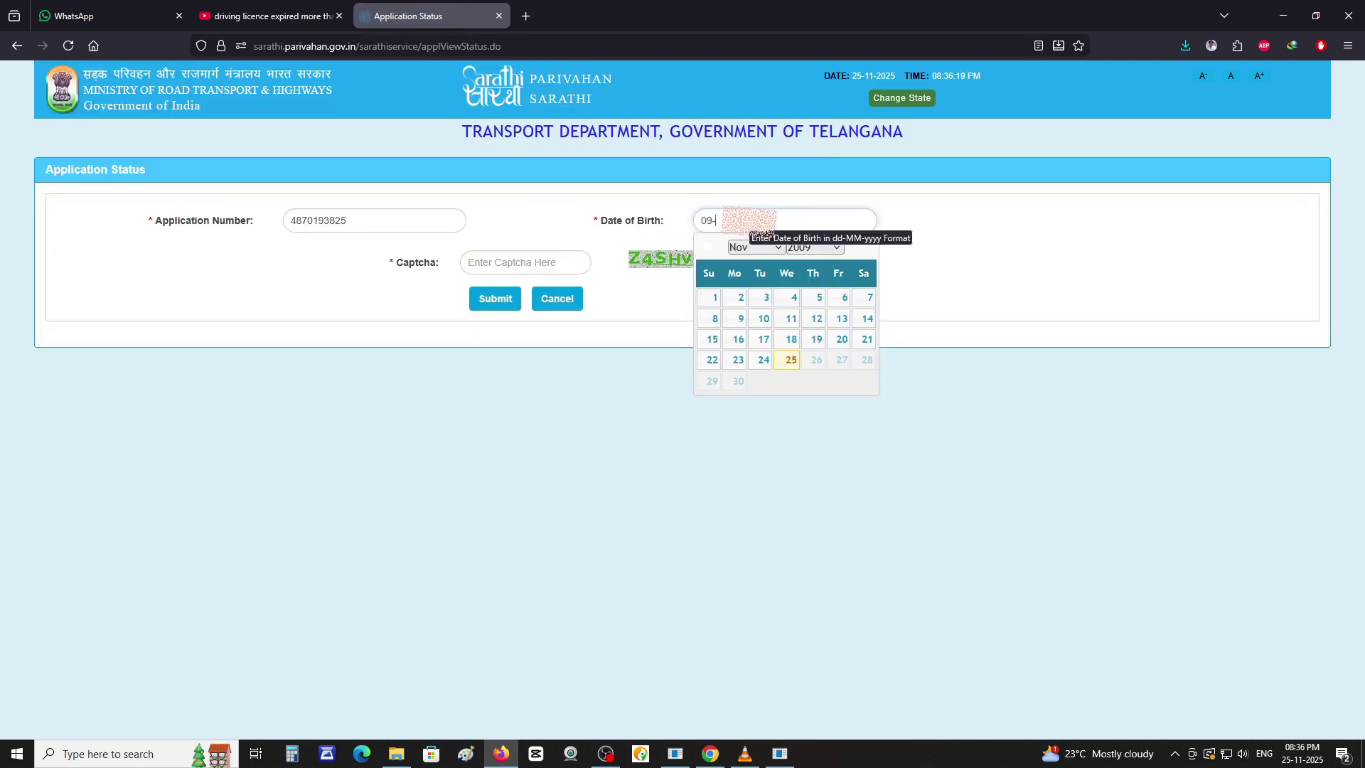
key("Tab")
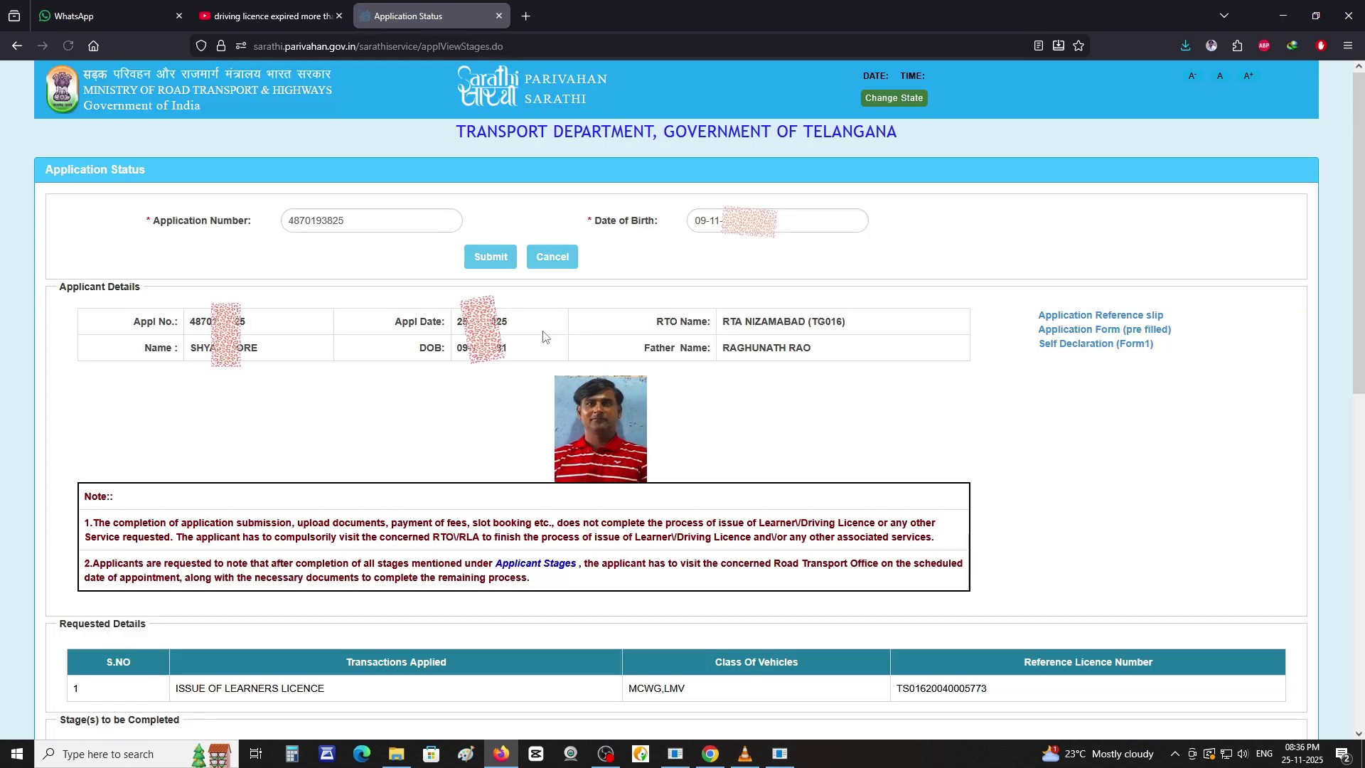
scroll(1141, 422, "down", 8)
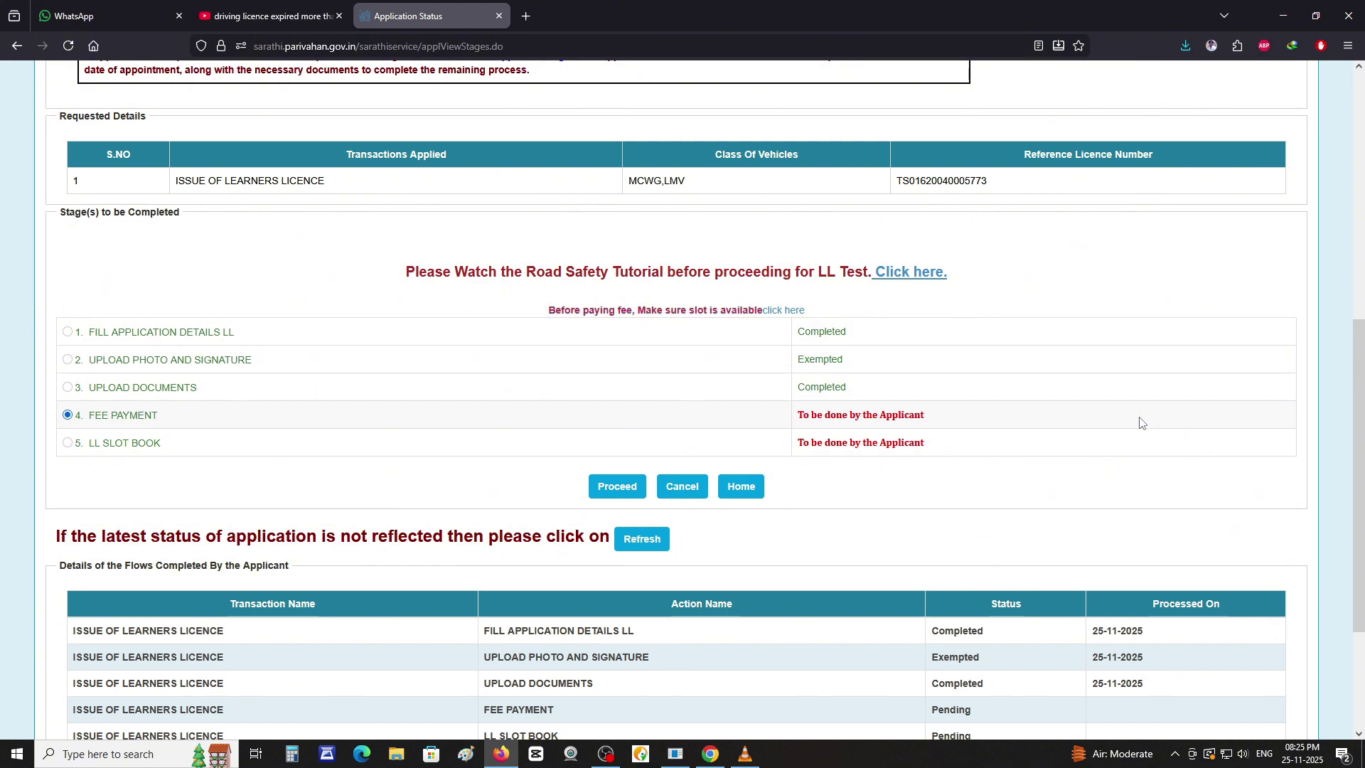
Unlock the LL road safety tutorial with the captcha and the SMS OTP
left_click(913, 278)
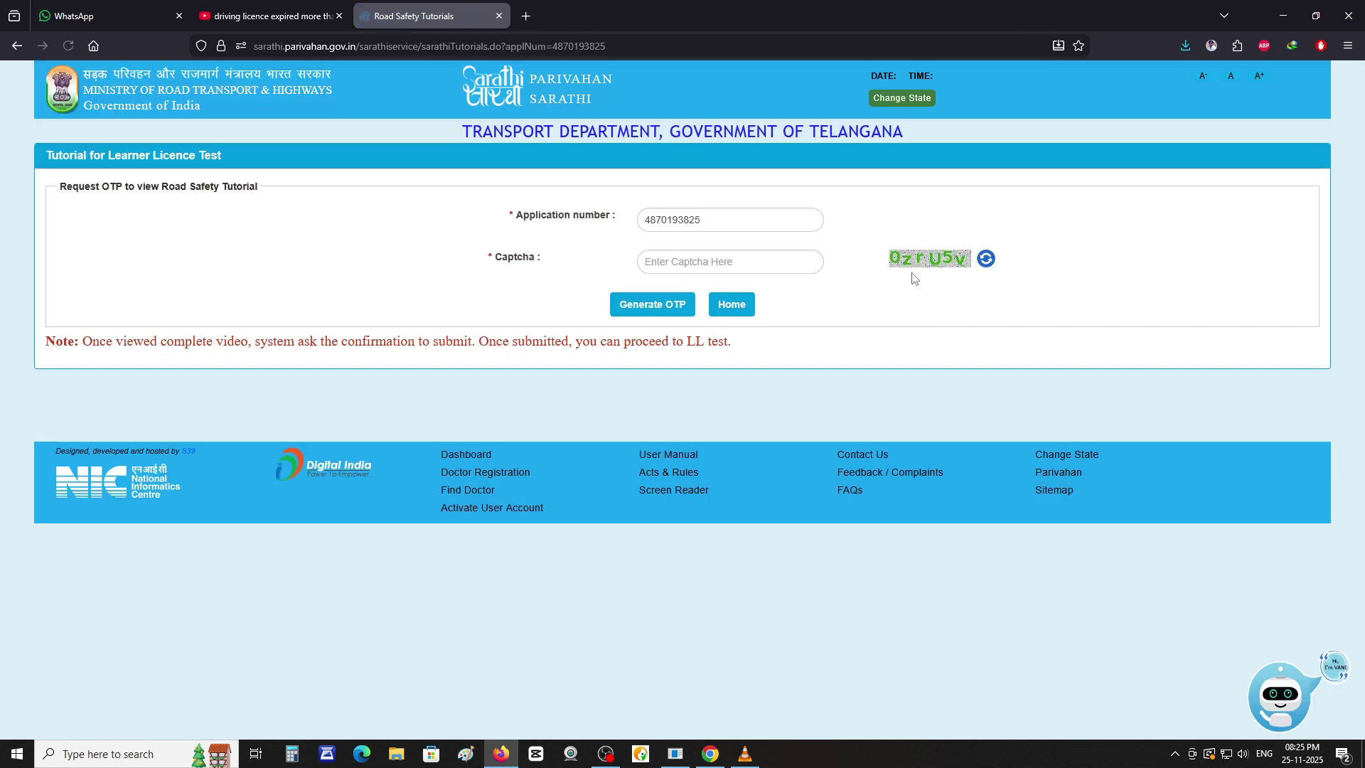
left_click(730, 261)
type("0zrU5v")
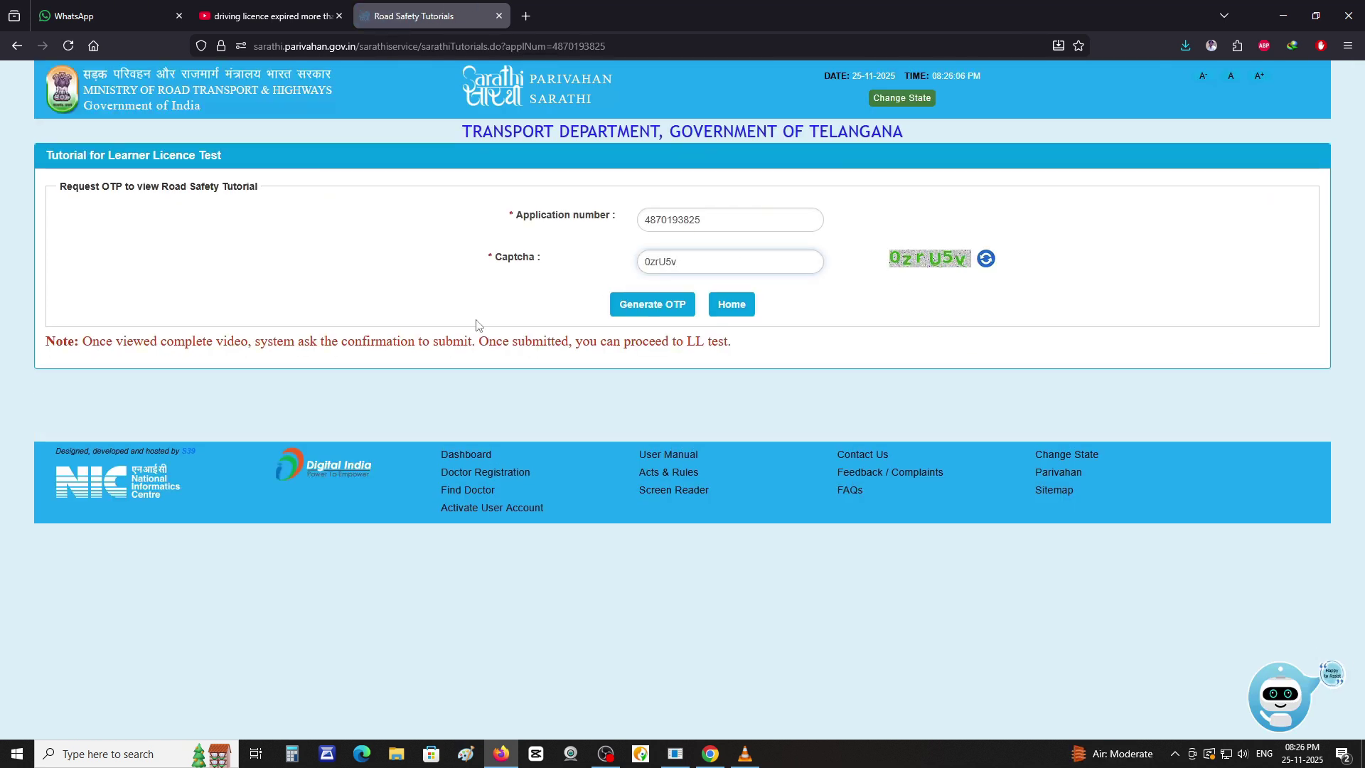
left_click(653, 307)
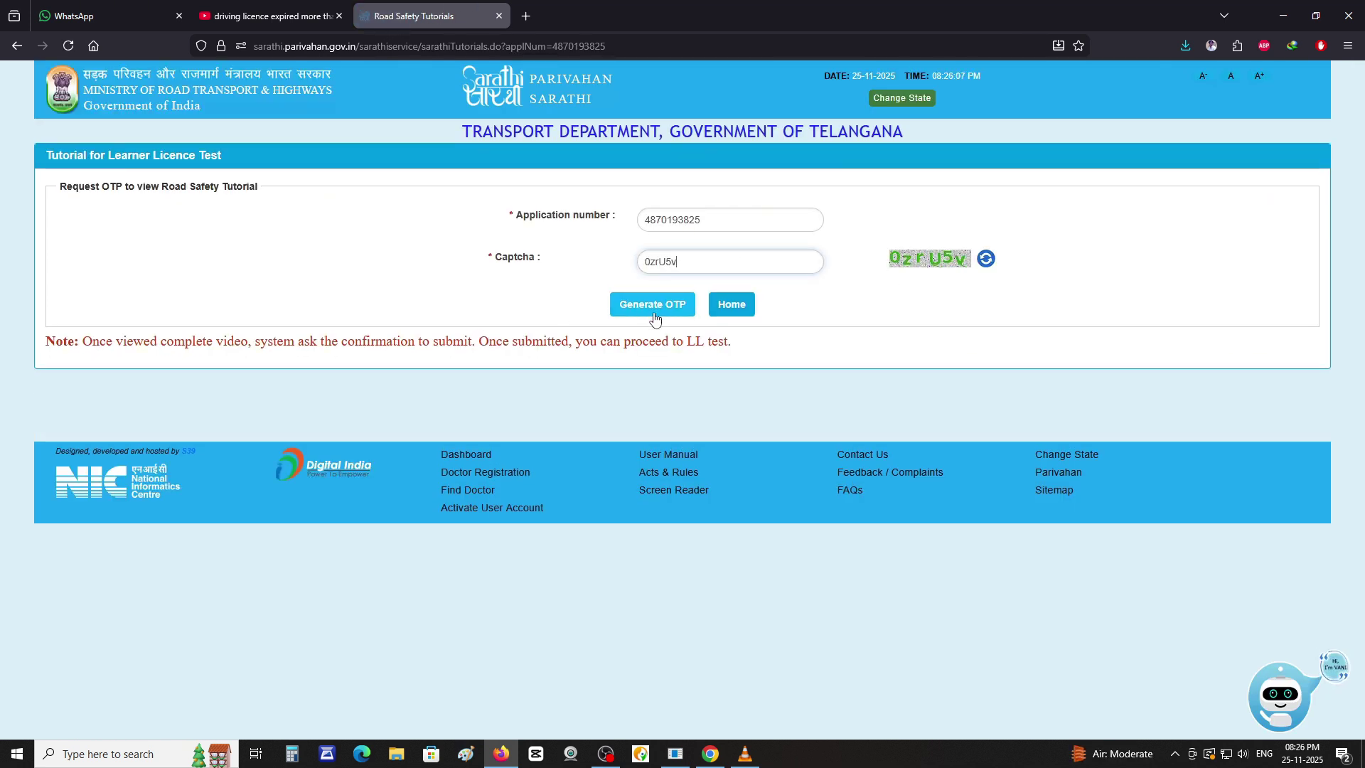
left_click(304, 394)
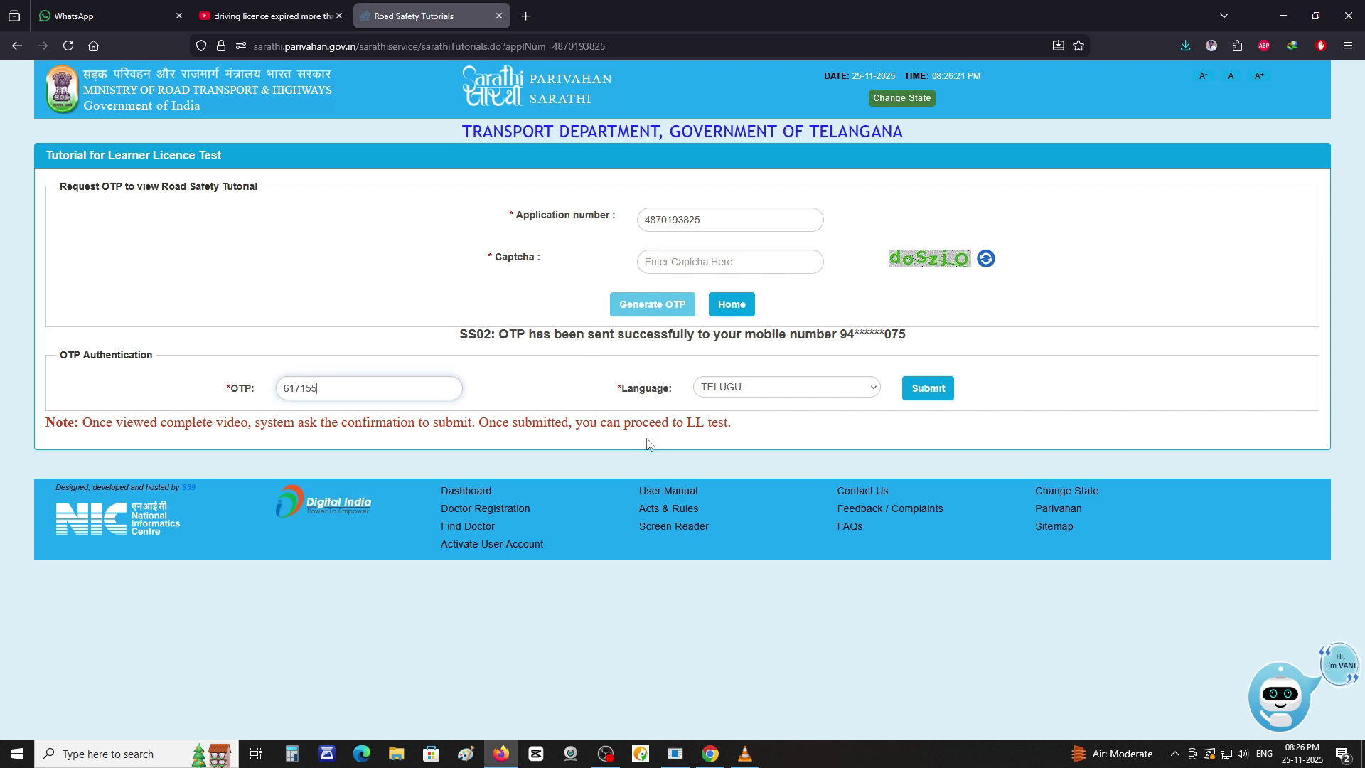
left_click(929, 388)
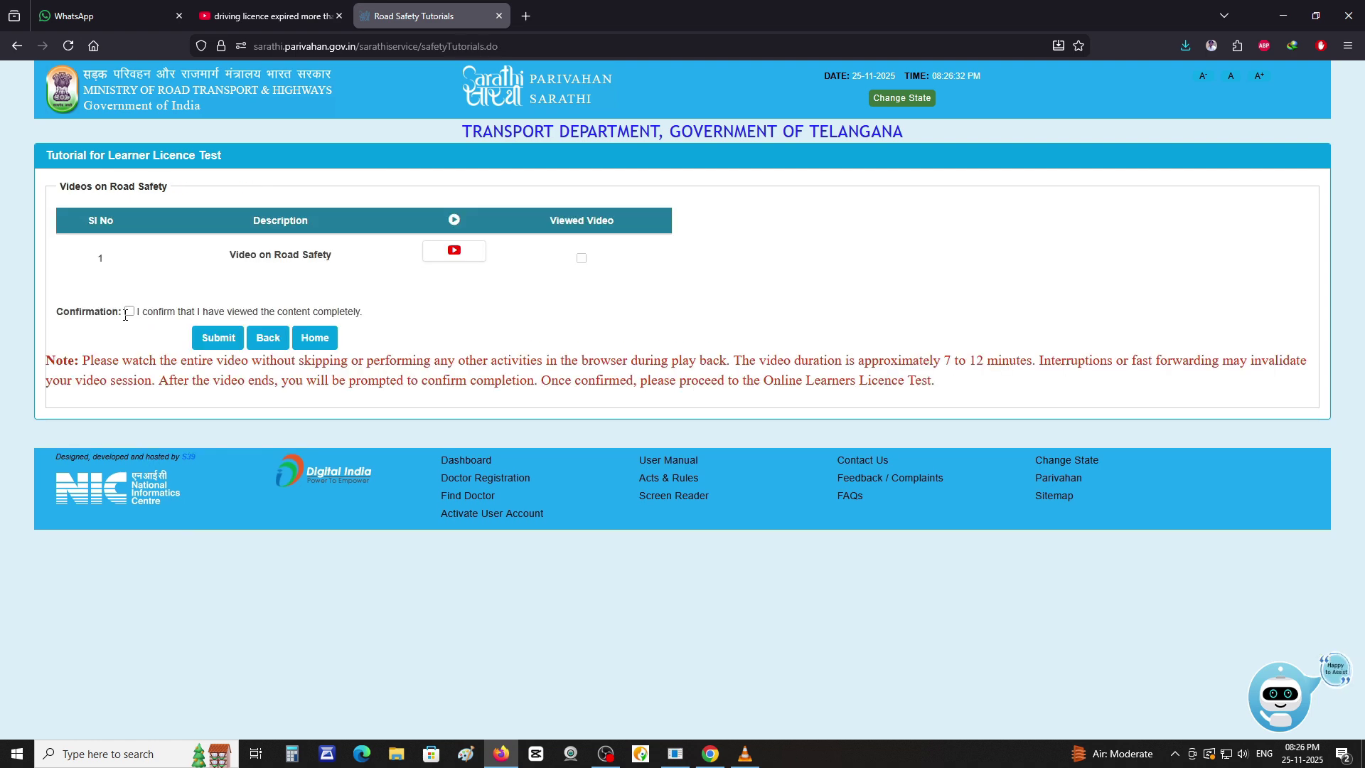
Watch the road safety video, confirm it was viewed, and return home
left_click(461, 255)
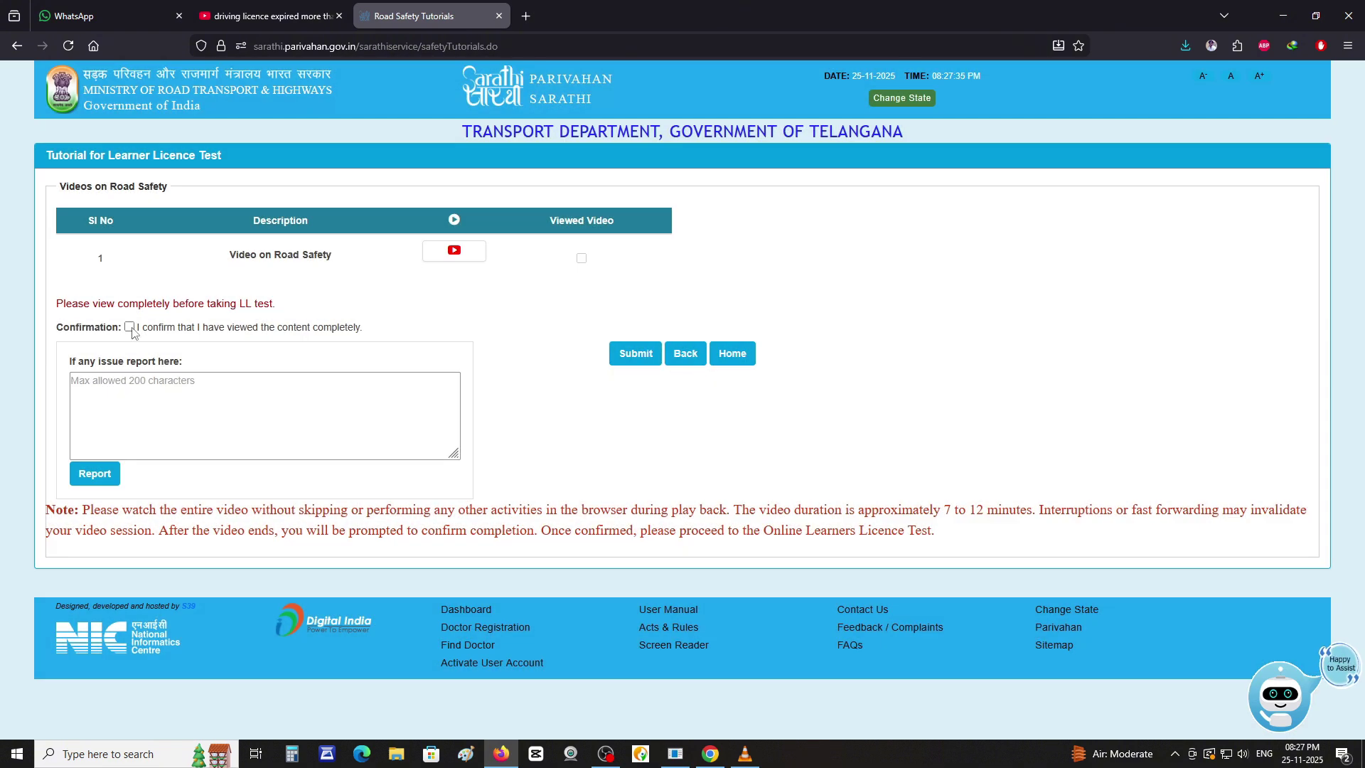
left_click(631, 359)
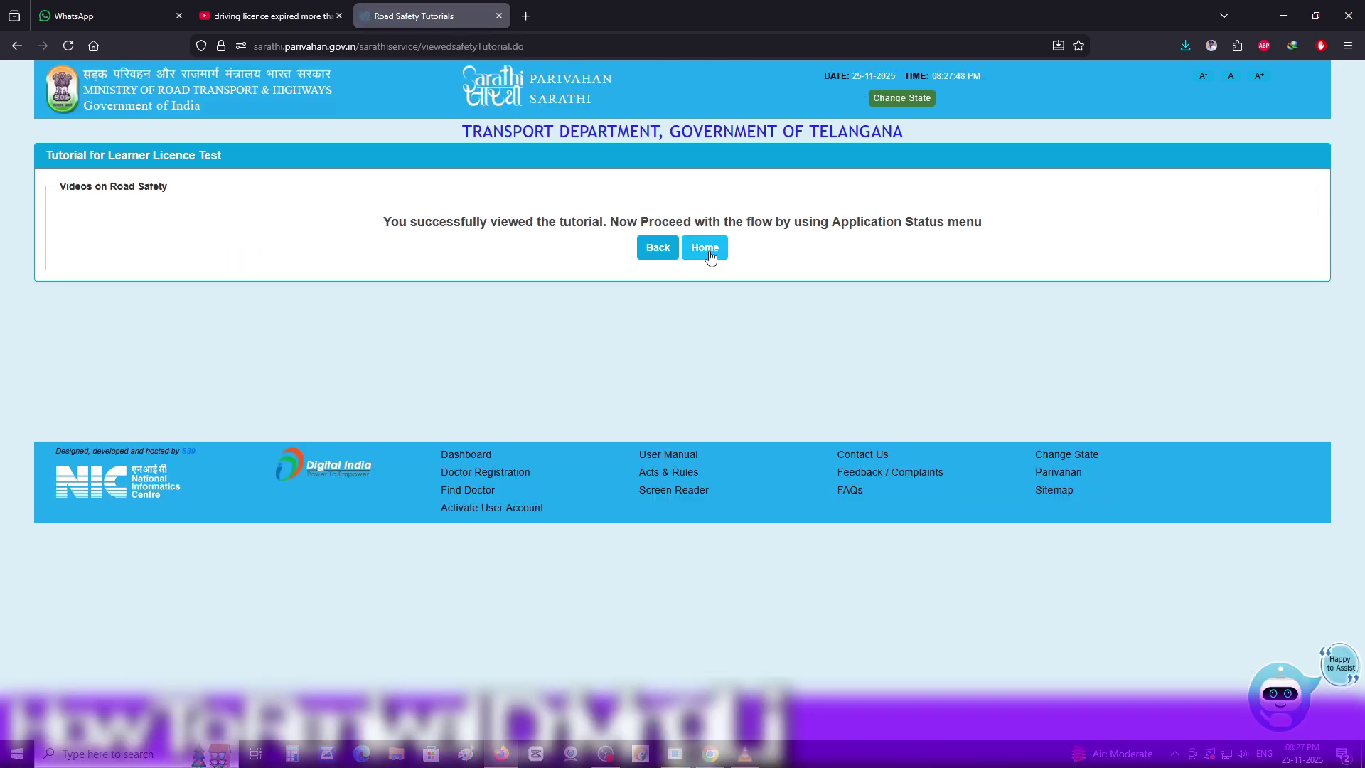
left_click(705, 247)
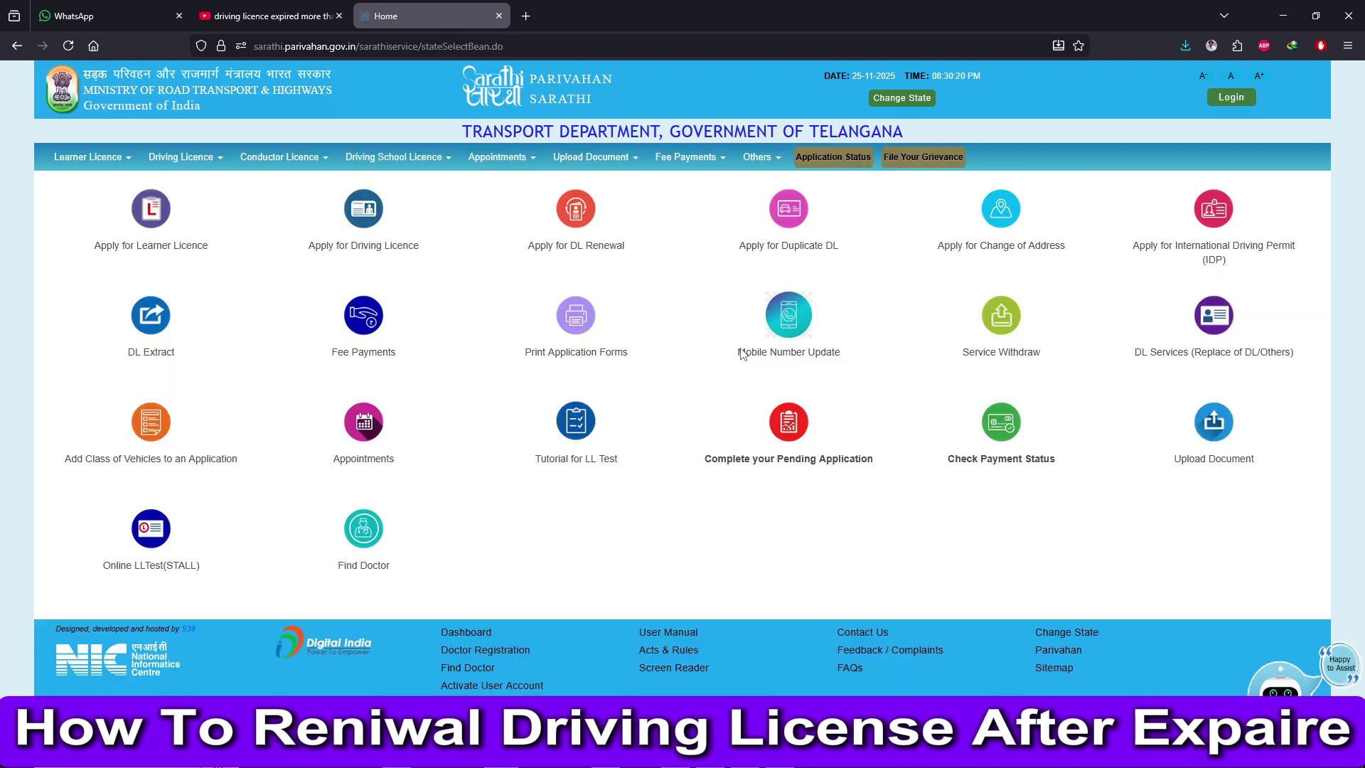
Look up the application by number and date of birth to reach LL slot booking
left_click(831, 157)
left_click(315, 227)
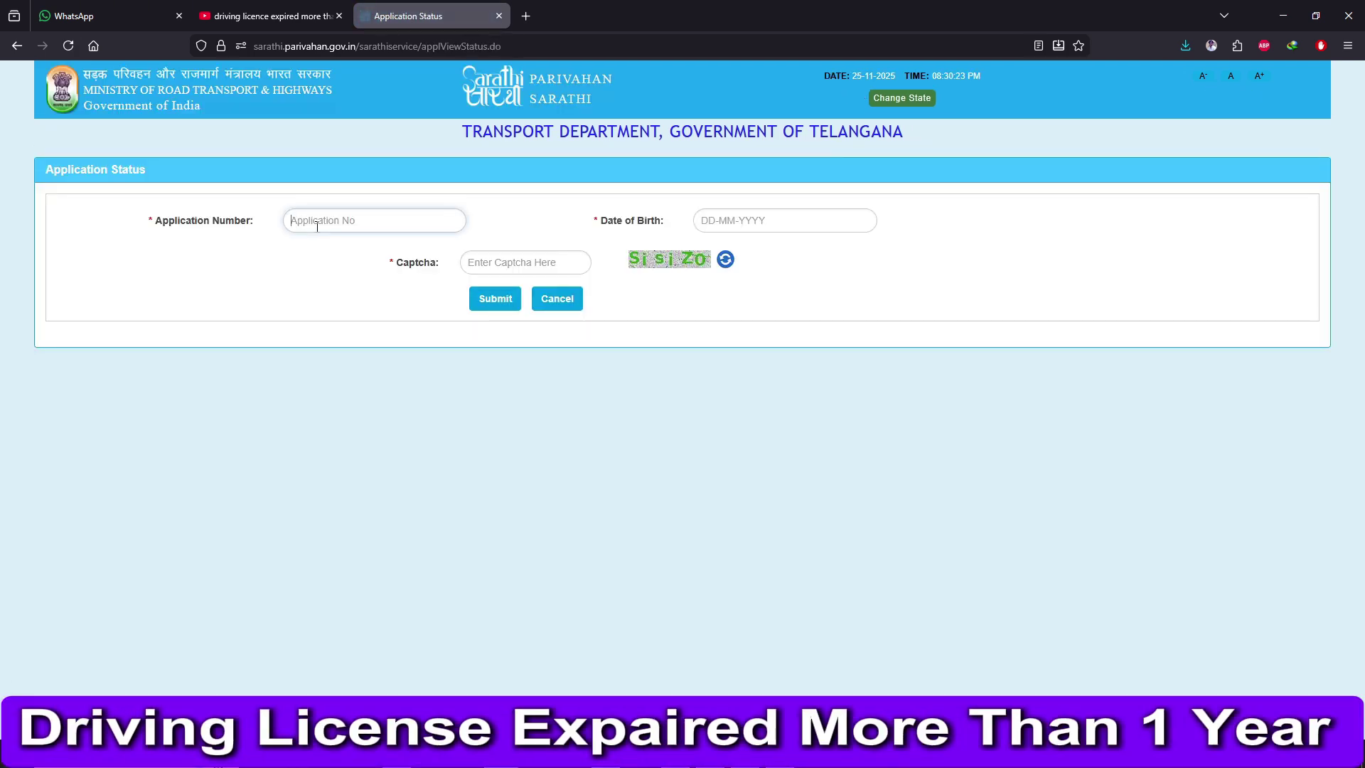
key("Tab")
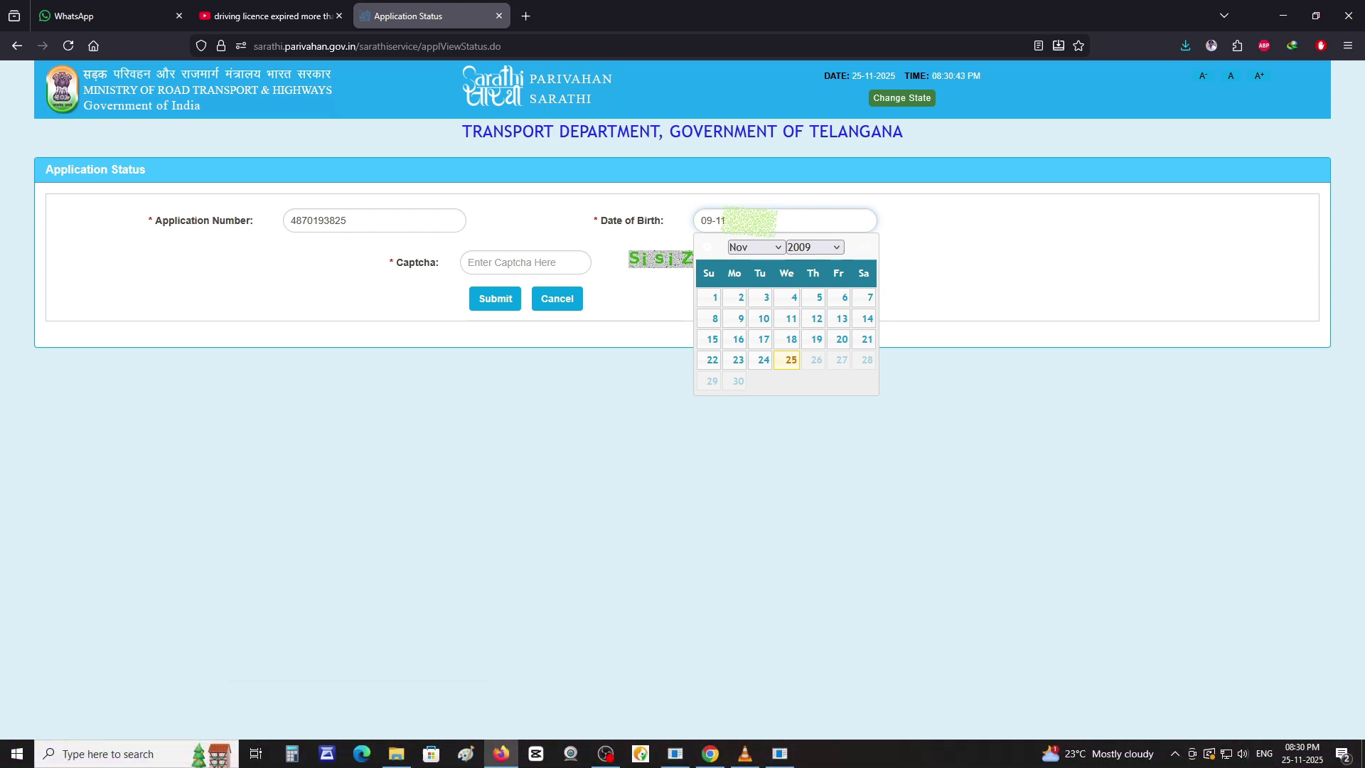
left_click(481, 292)
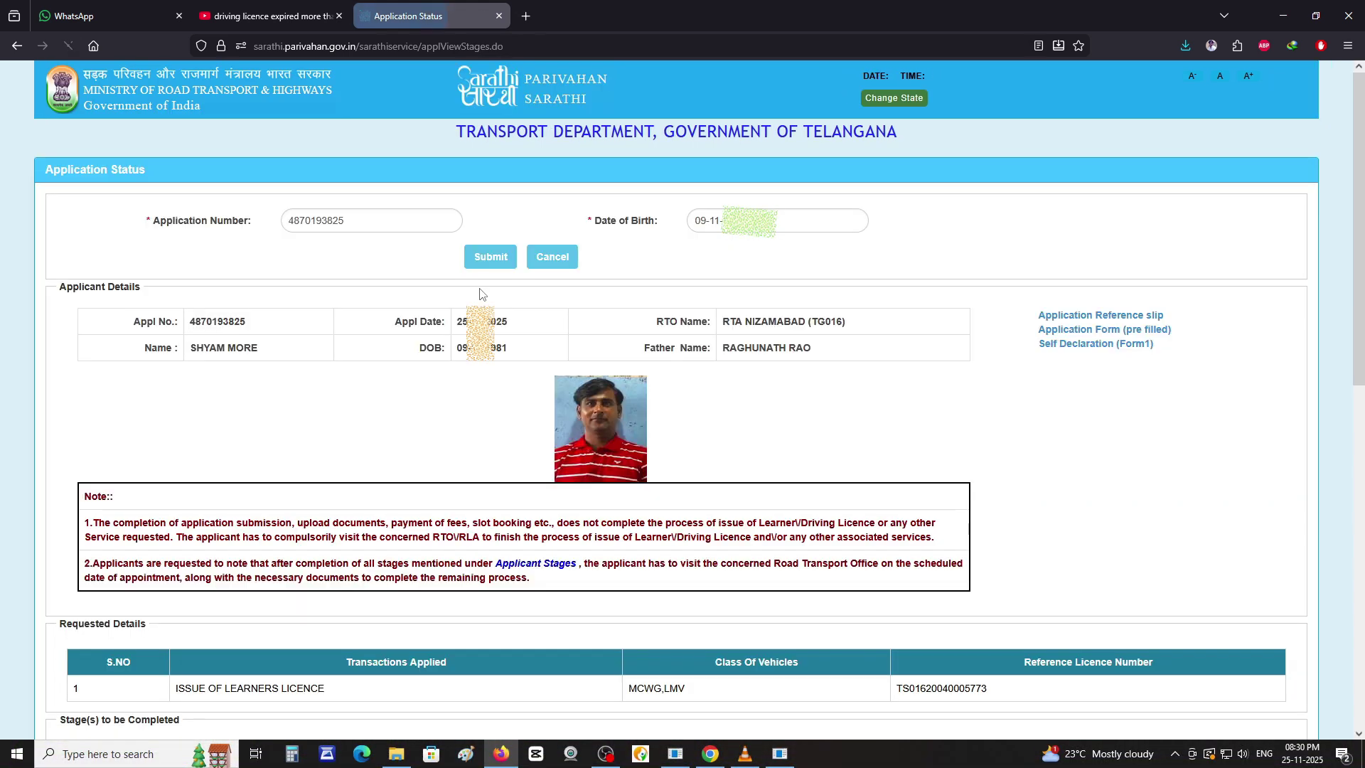
scroll(481, 292, "down", 10)
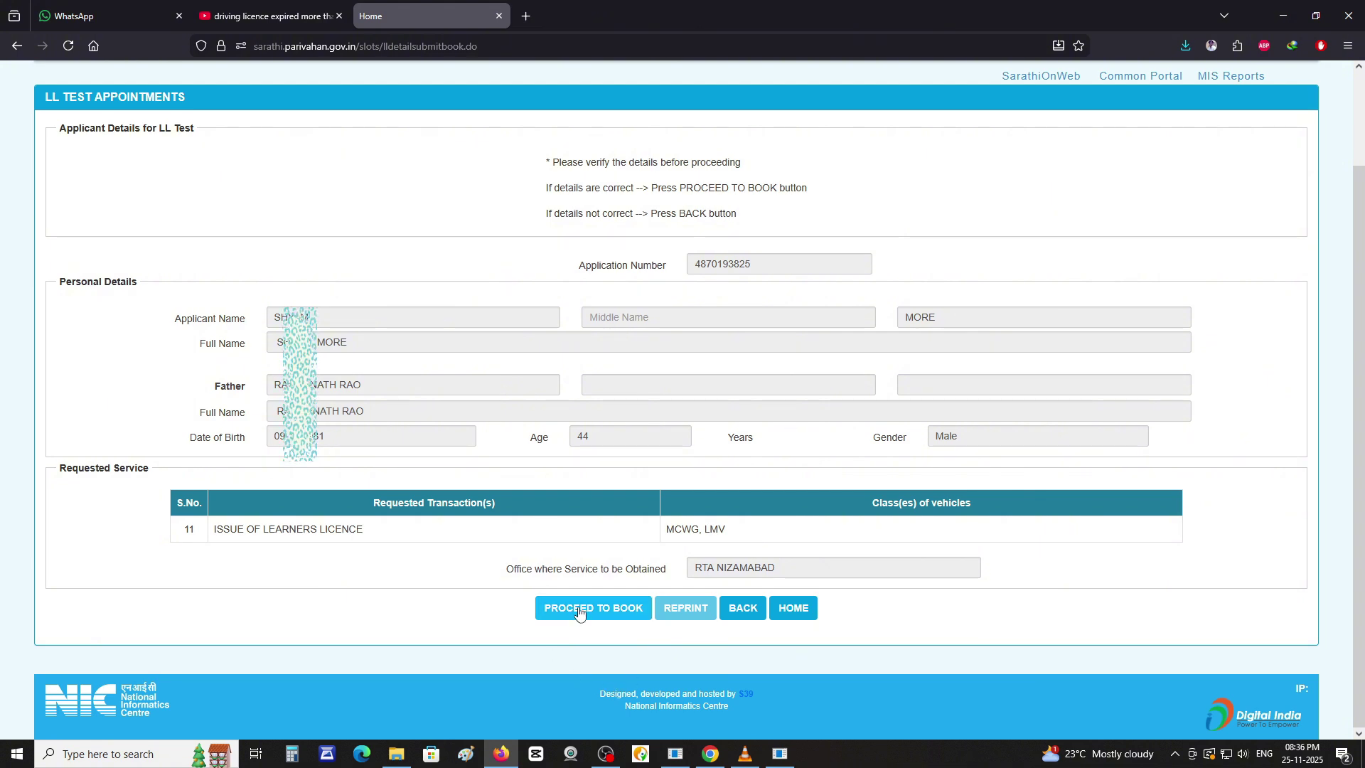
Book the LL test for 26-11-2025 in the 11.00-14.00 slot using the security code
left_click(580, 611)
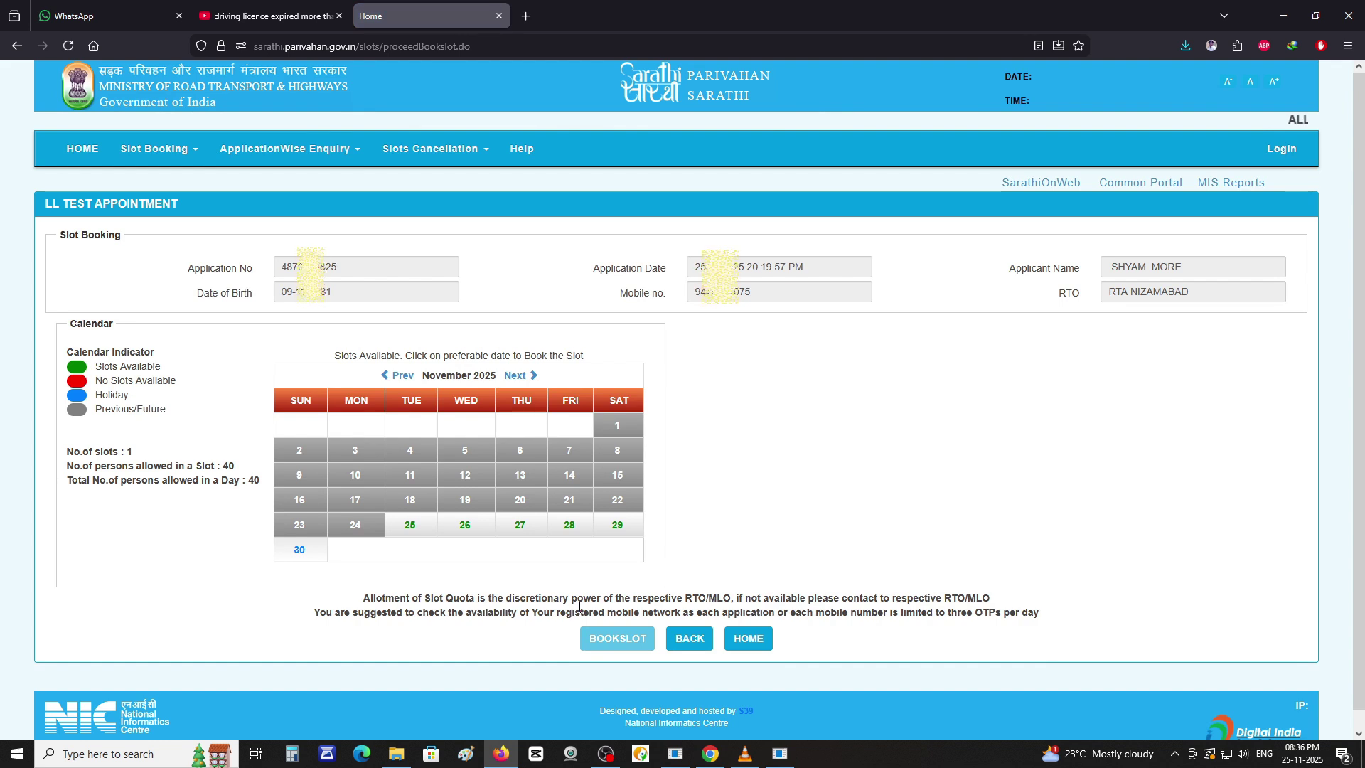
left_click(466, 528)
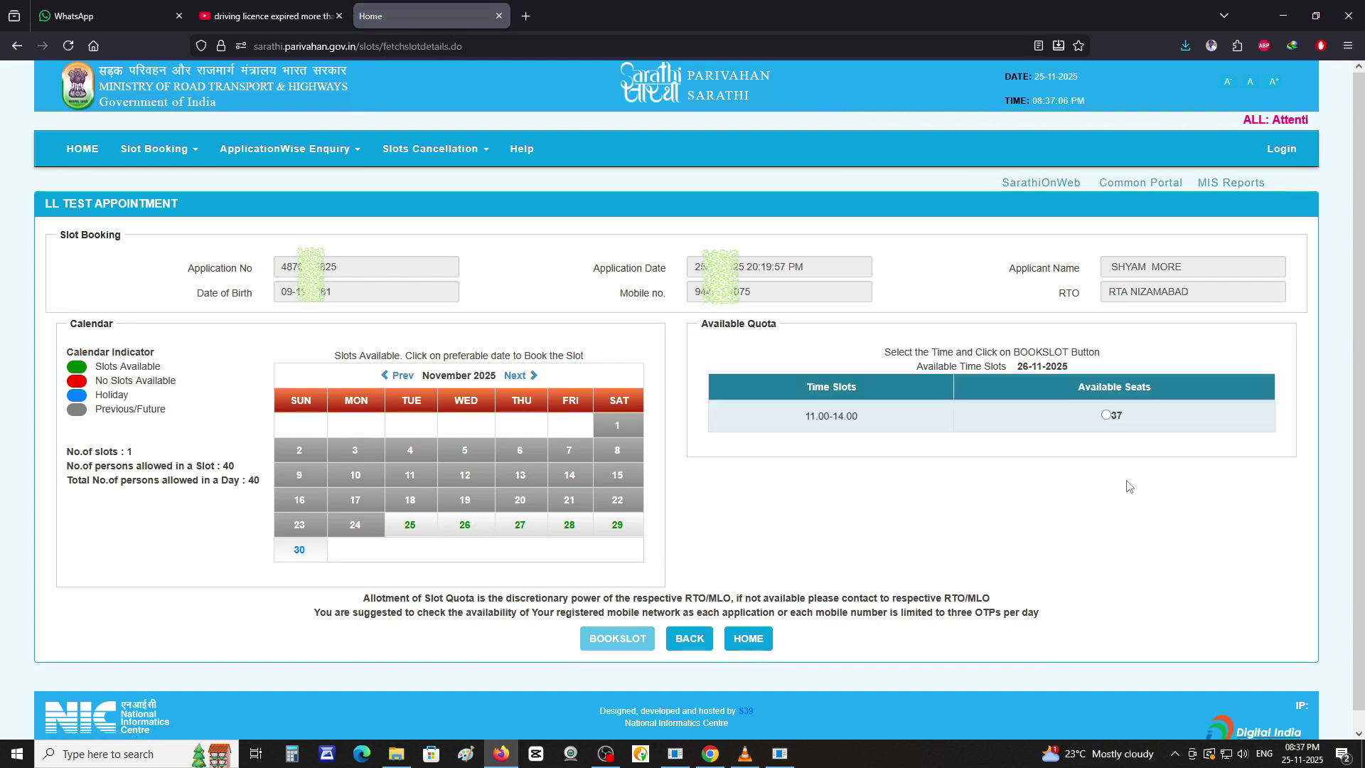
left_click(1107, 417)
left_click(617, 638)
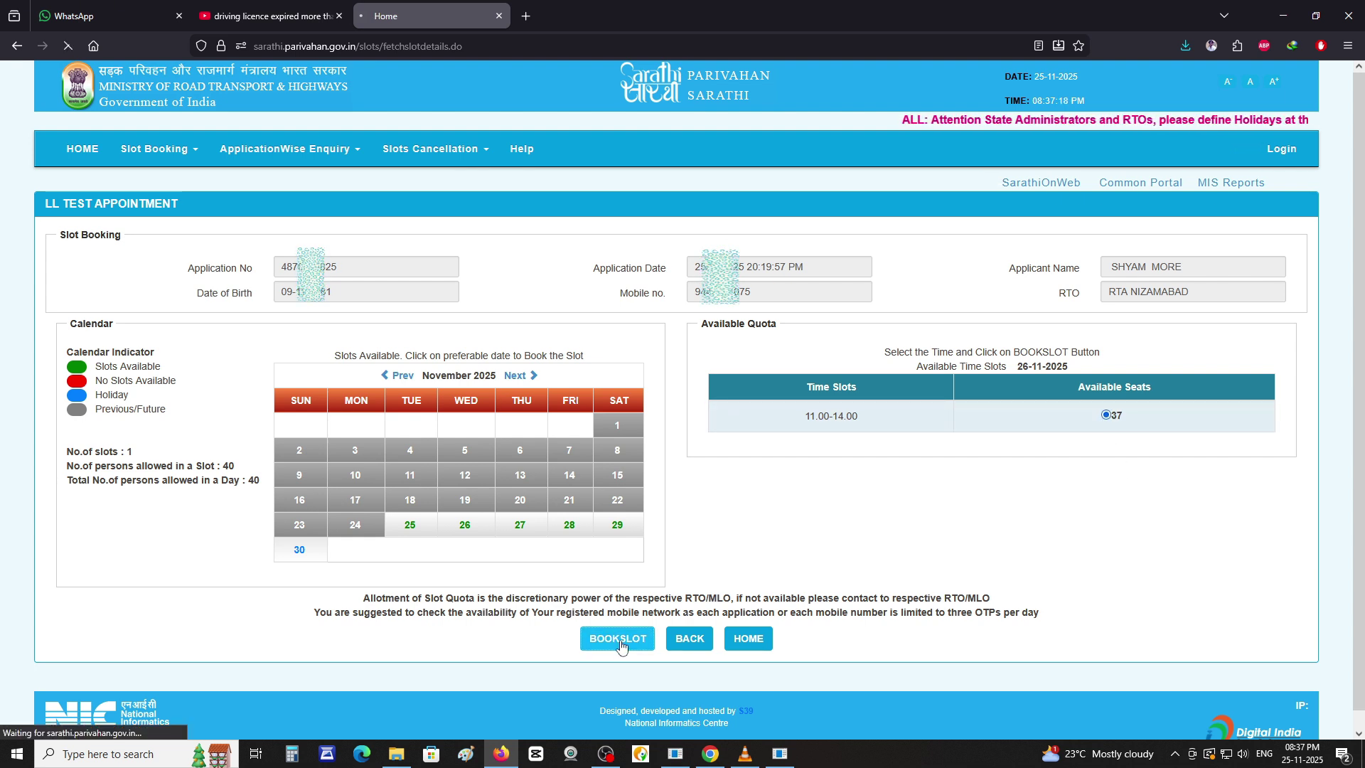
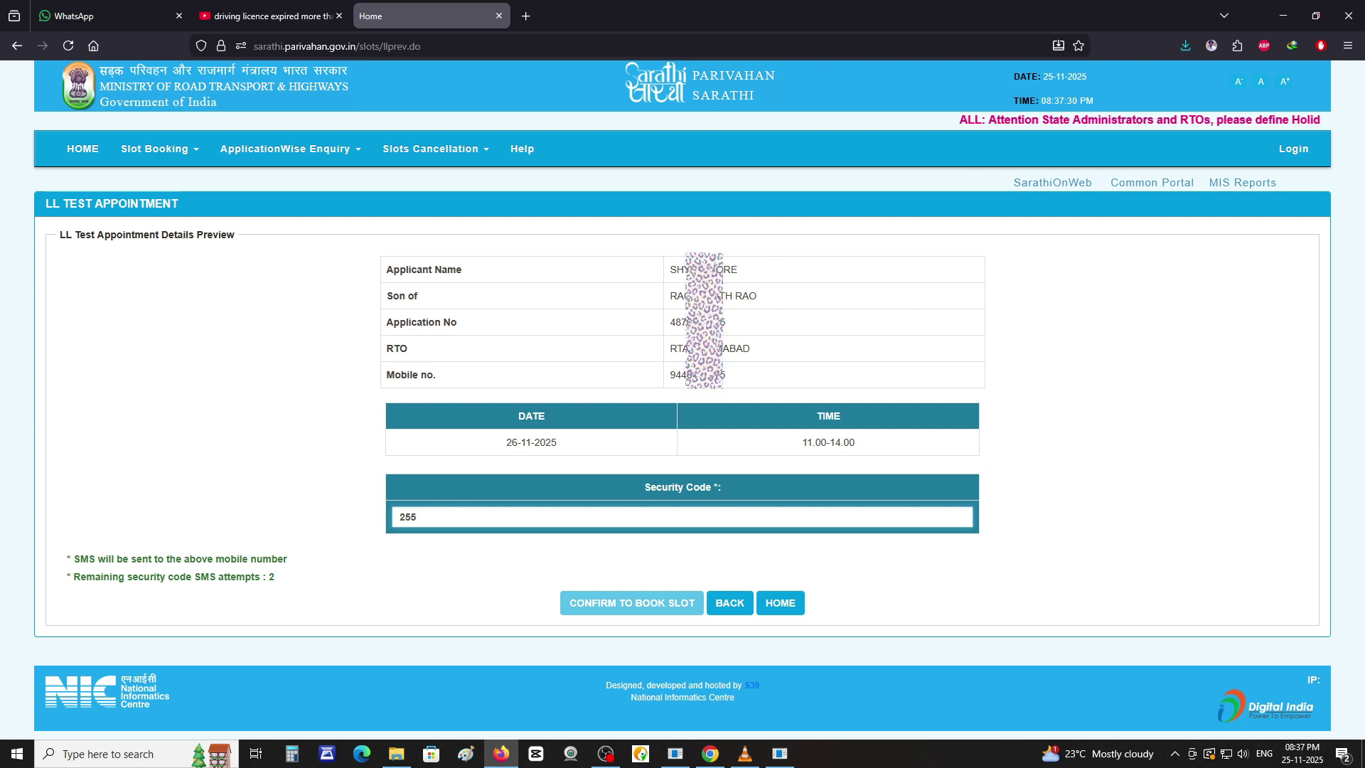
left_click(666, 608)
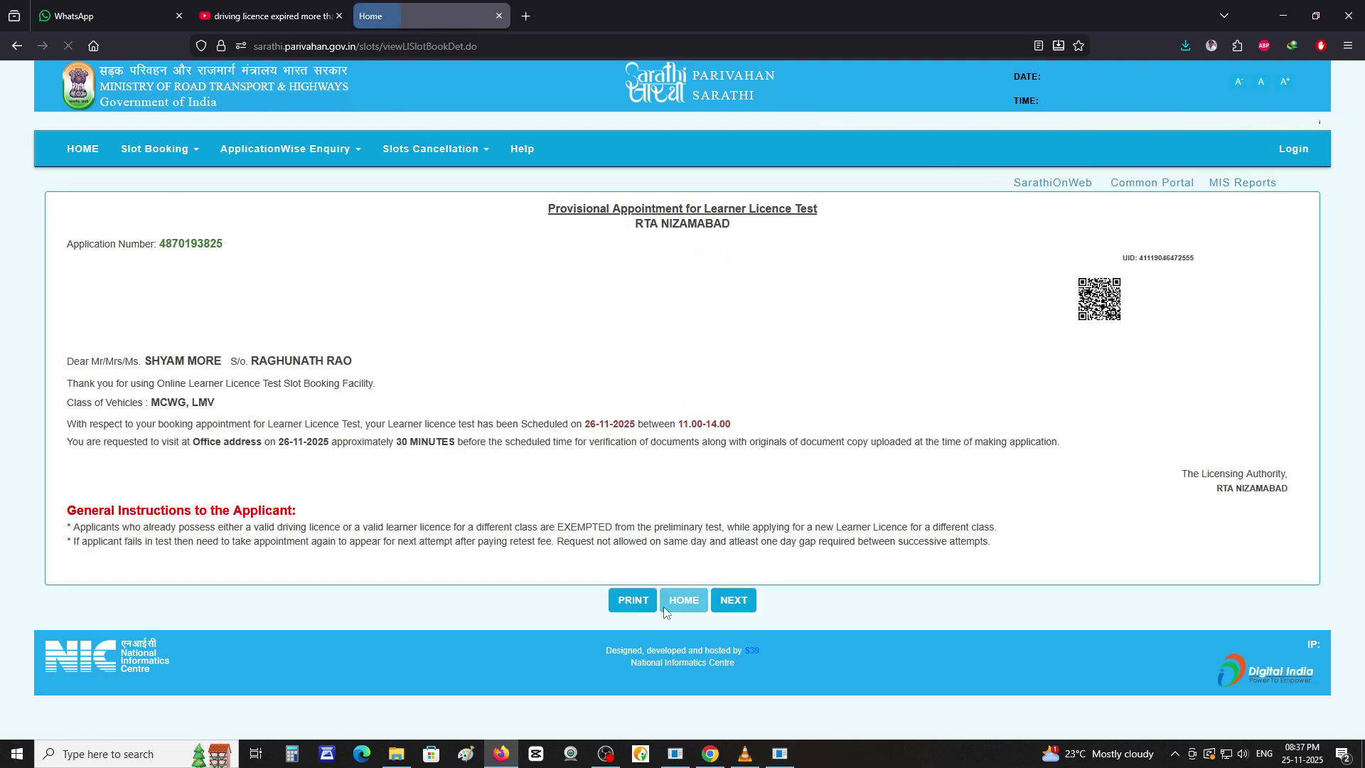
Save the appointment letter as a PDF and return to the home page
left_click(640, 602)
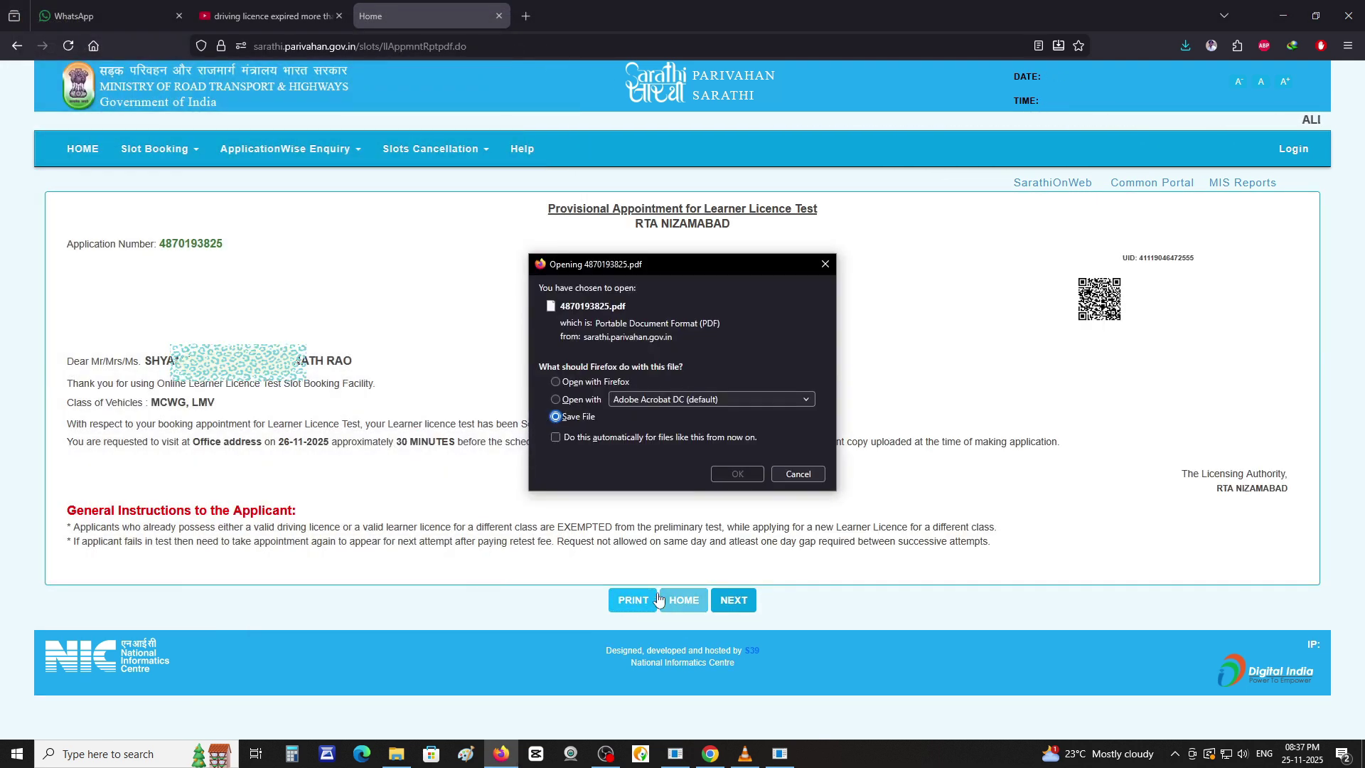
left_click(735, 476)
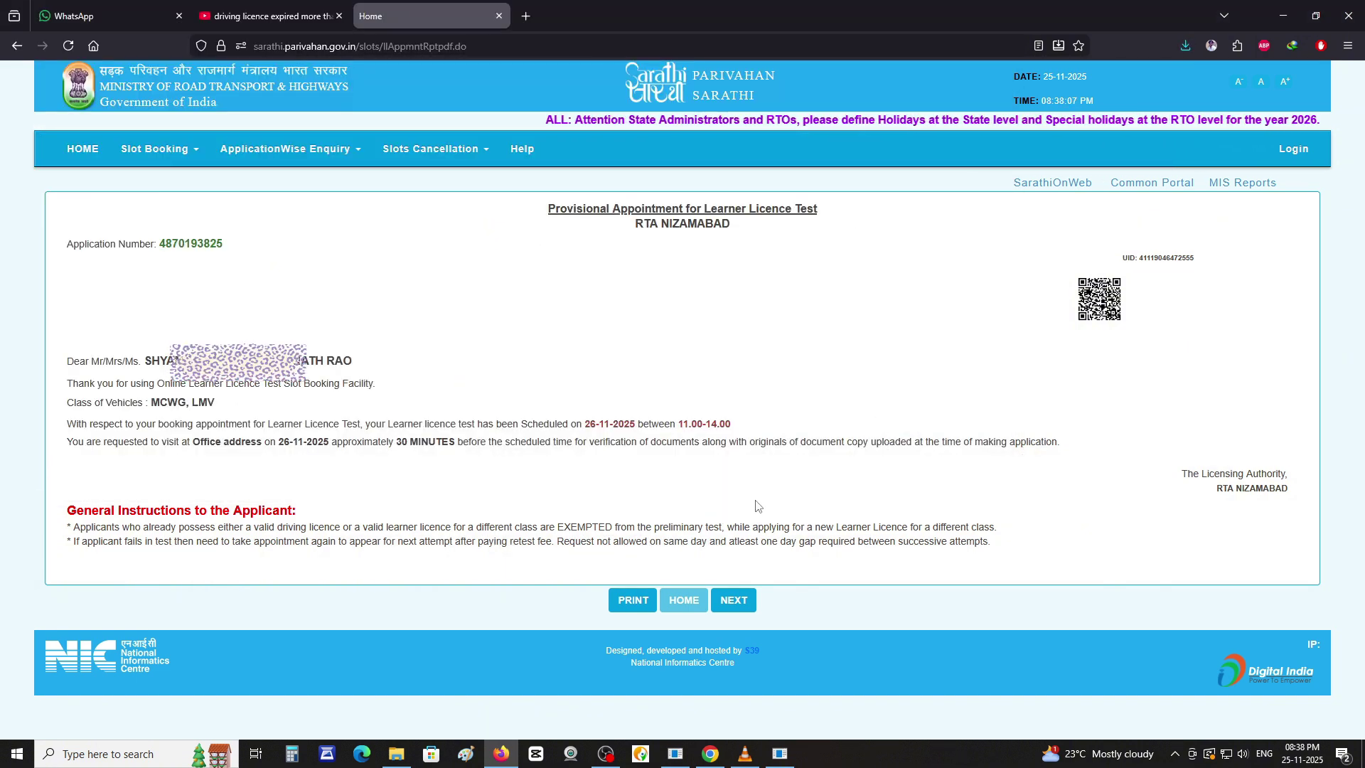
left_click(738, 602)
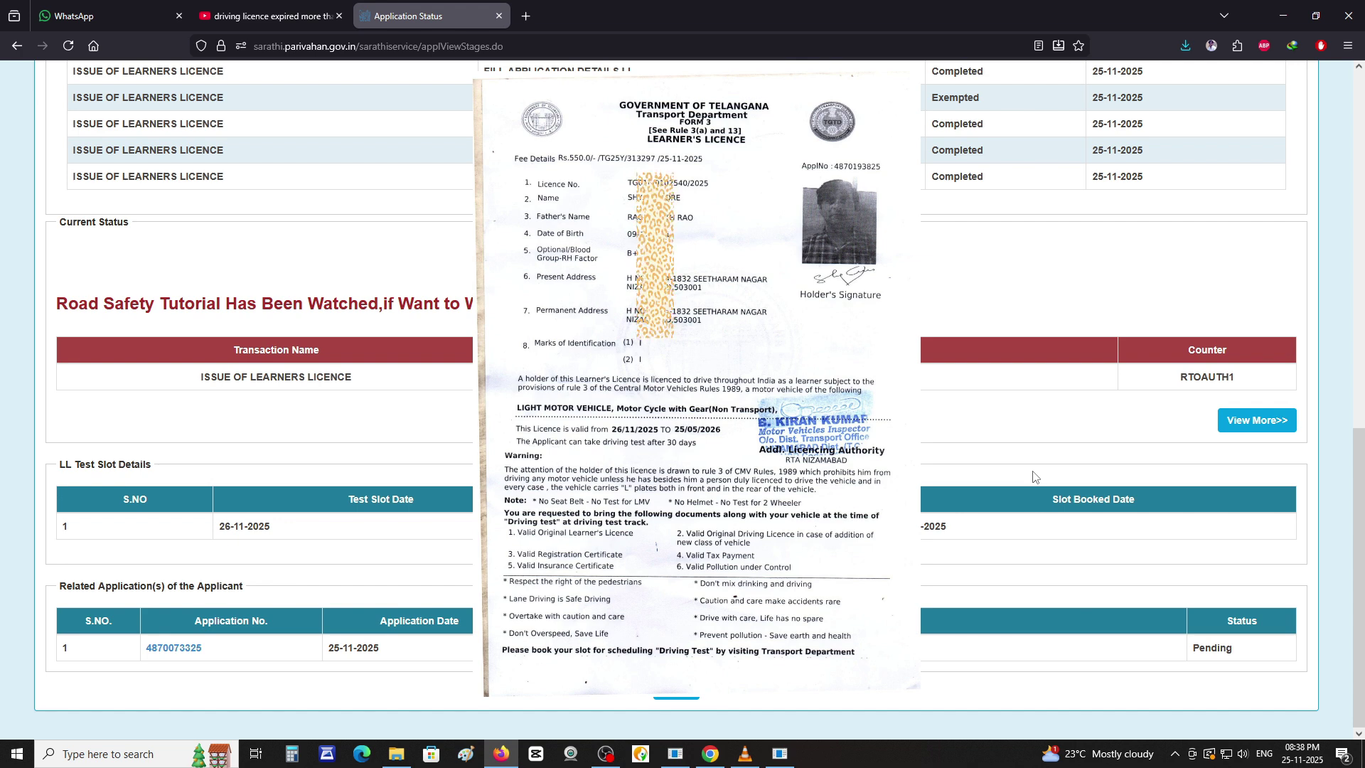
left_click(679, 689)
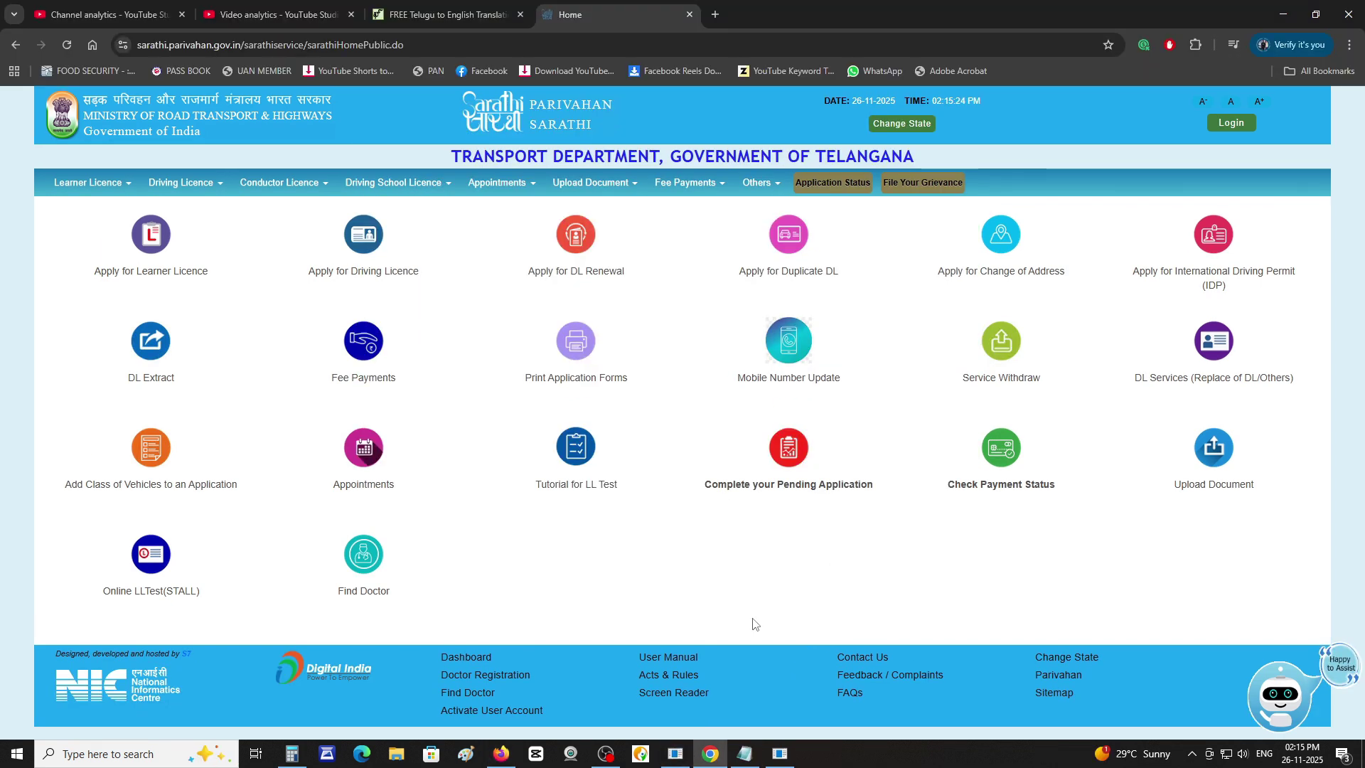
Start the DL renewal application and open the Form 1-A medical certificate
left_click(578, 242)
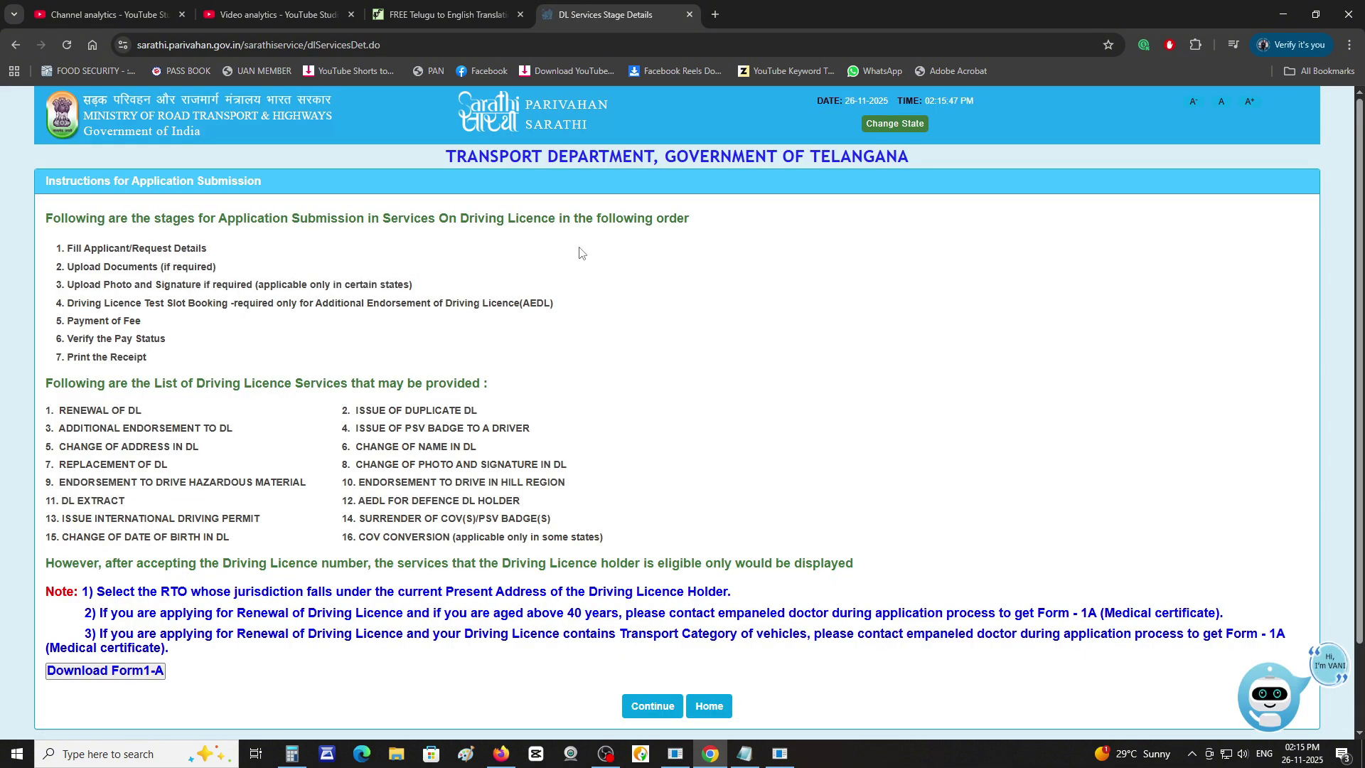
scroll(865, 359, "down", 1)
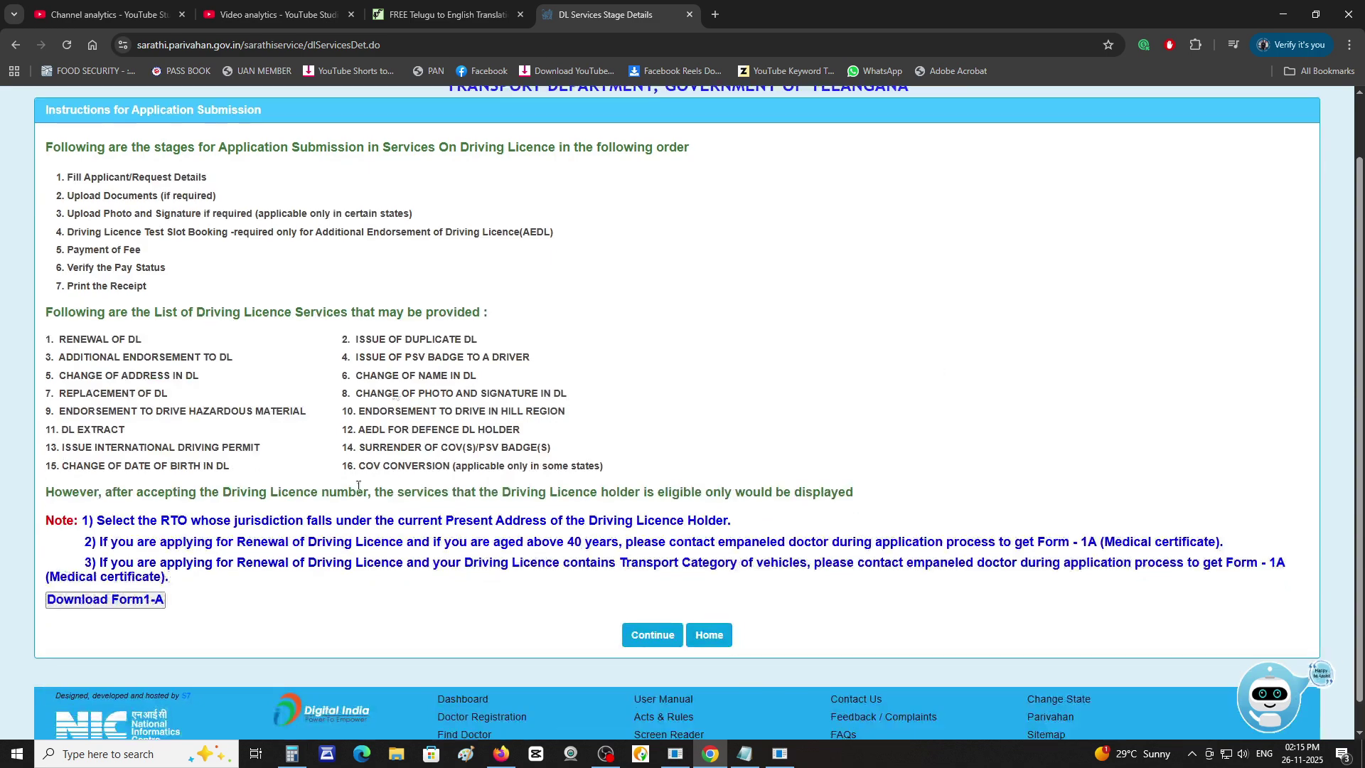
left_click(163, 600)
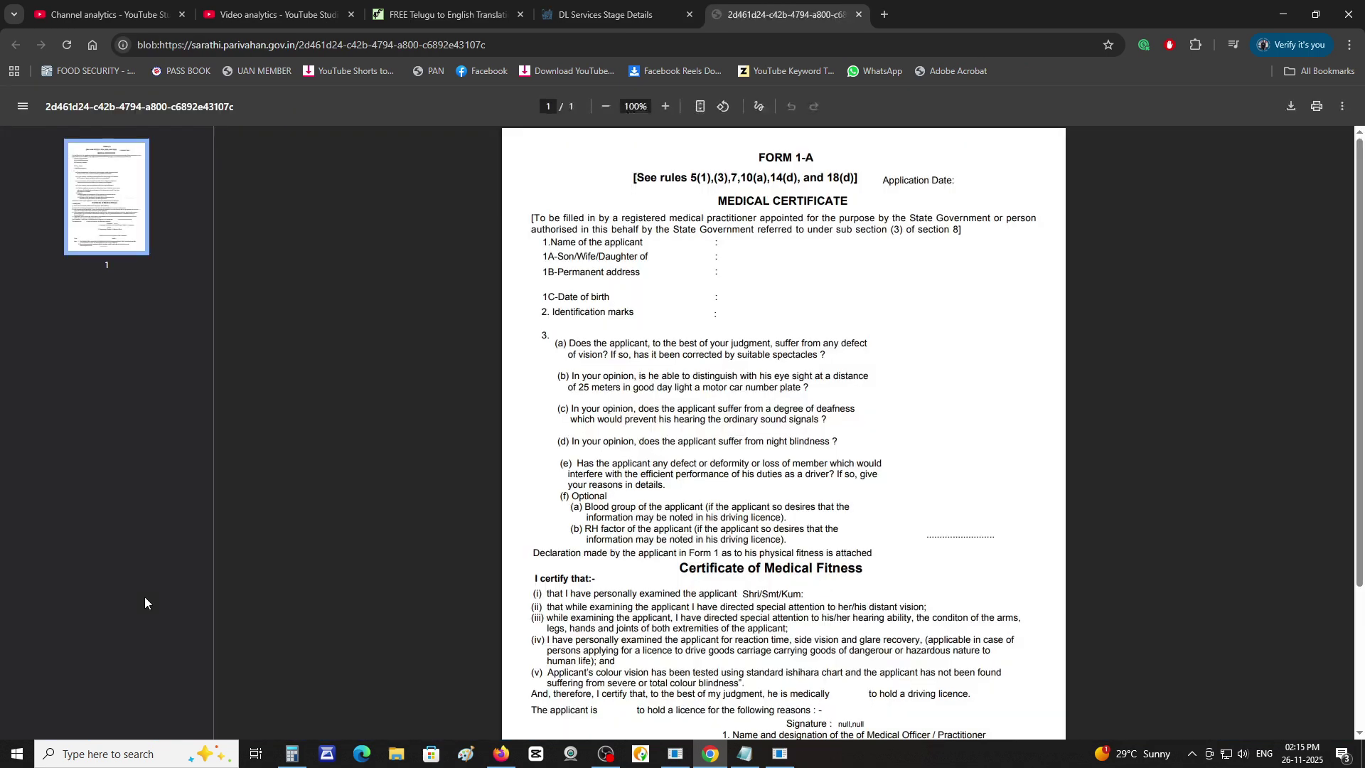
Review the Form 1-A certificate PDF, then close it
scroll(834, 534, "down", 3)
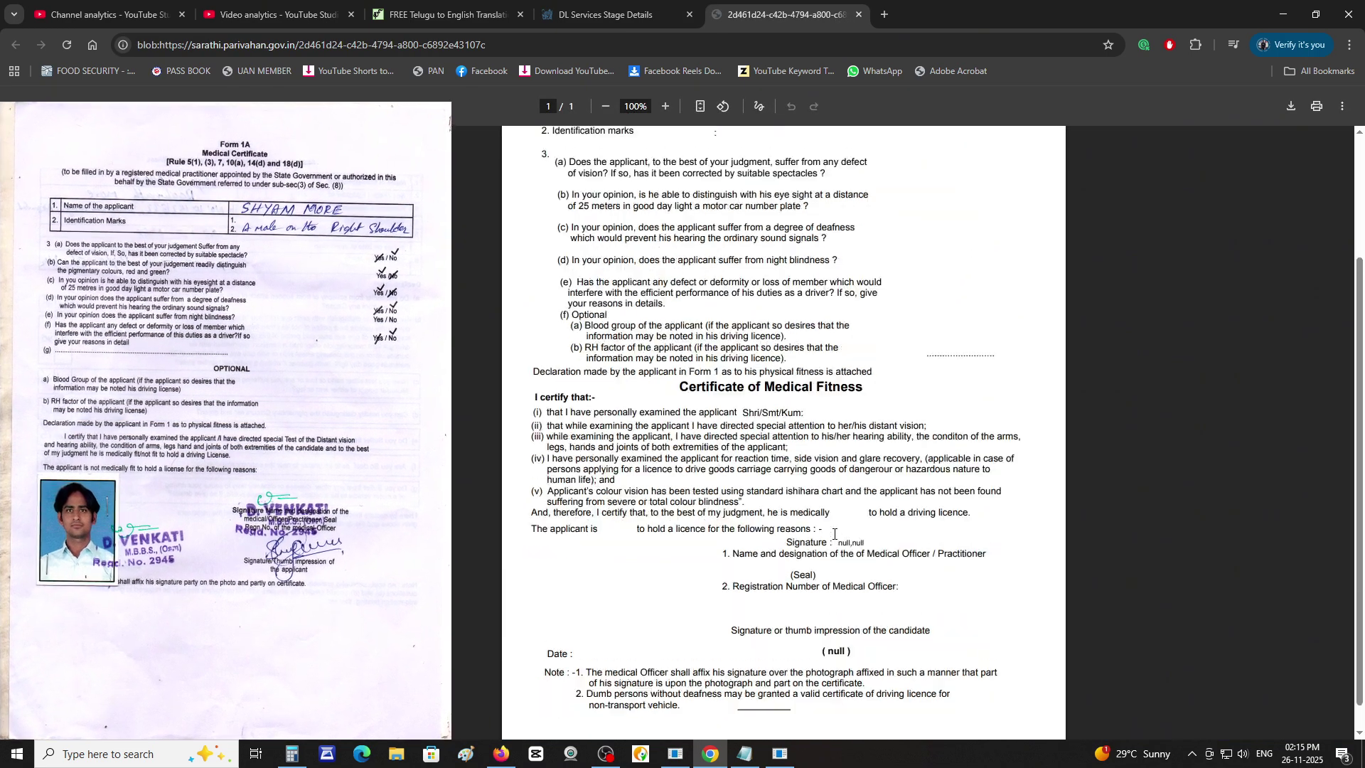
scroll(835, 536, "up", 3)
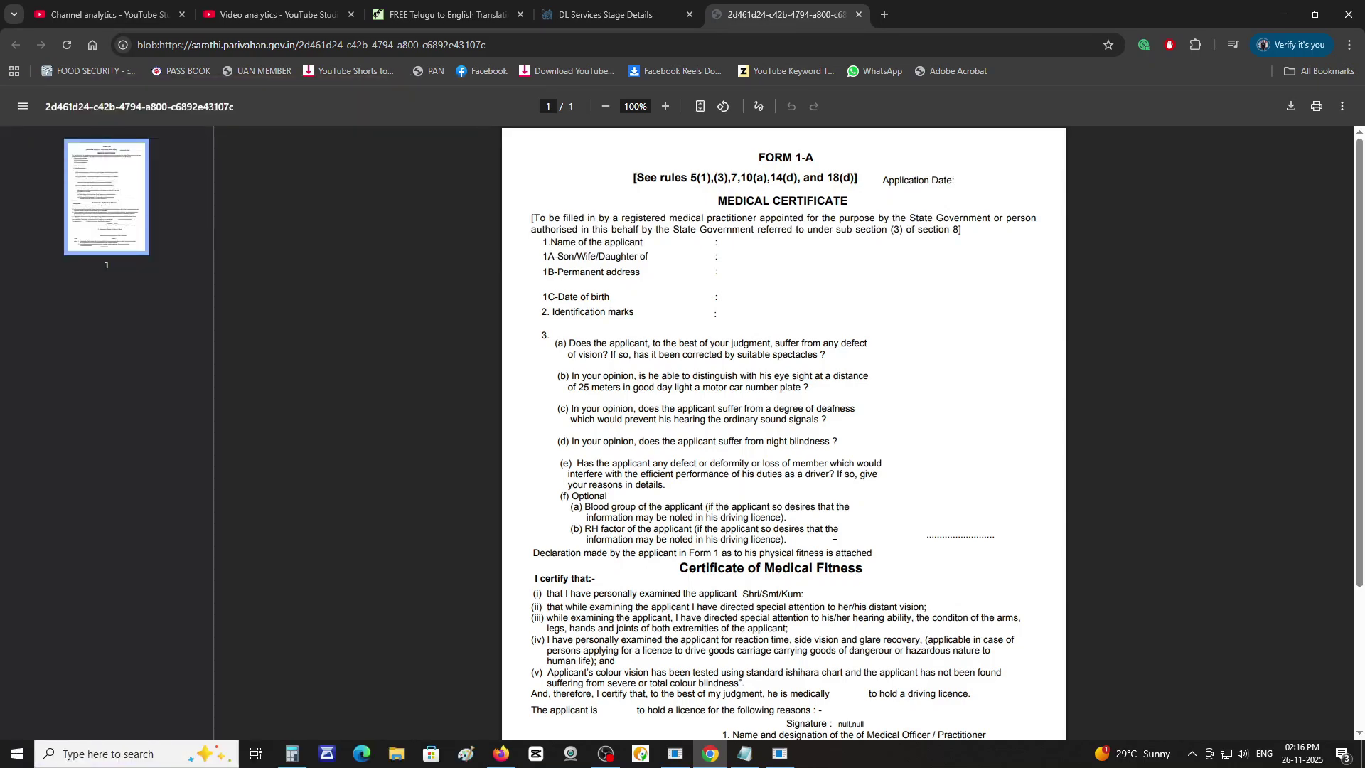
scroll(866, 566, "down", 3)
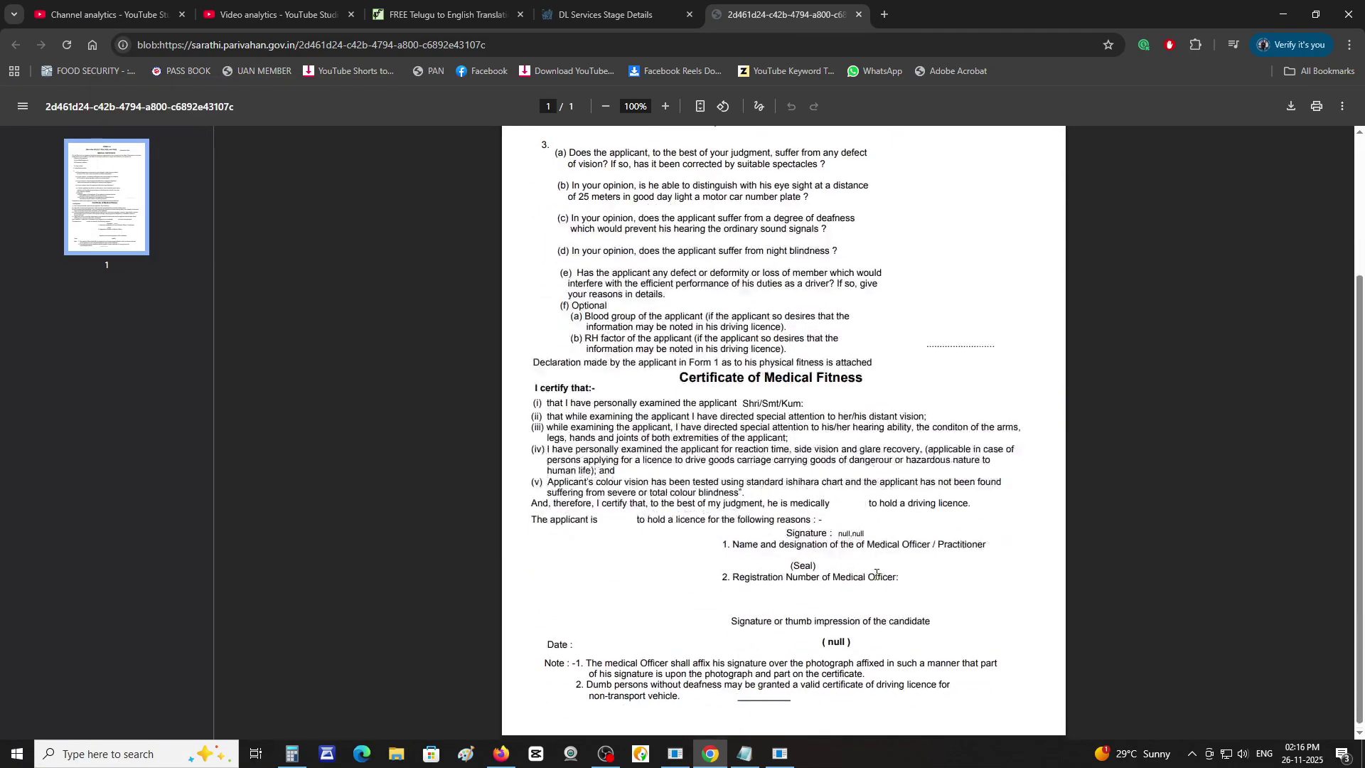
scroll(869, 568, "up", 3)
scroll(874, 577, "down", 3)
scroll(870, 576, "up", 3)
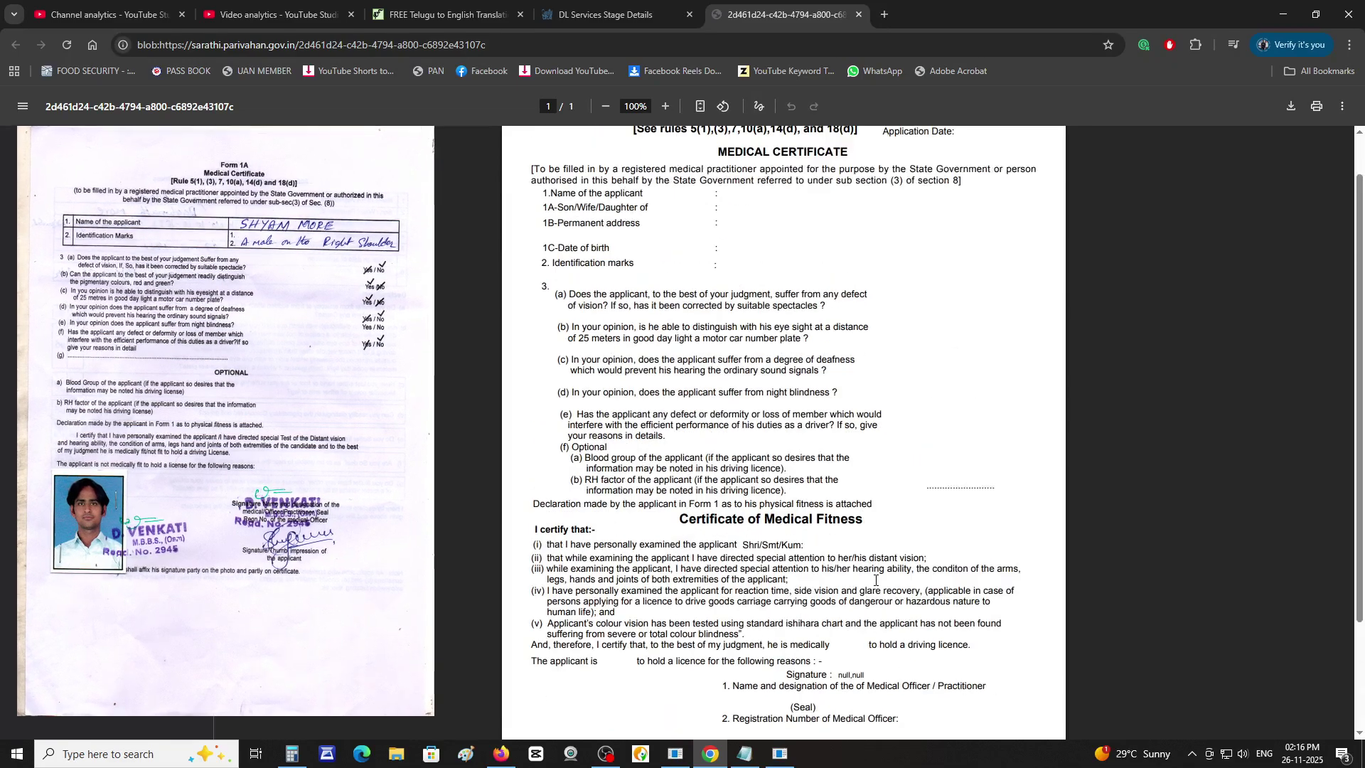
scroll(867, 570, "down", 3)
scroll(871, 573, "up", 3)
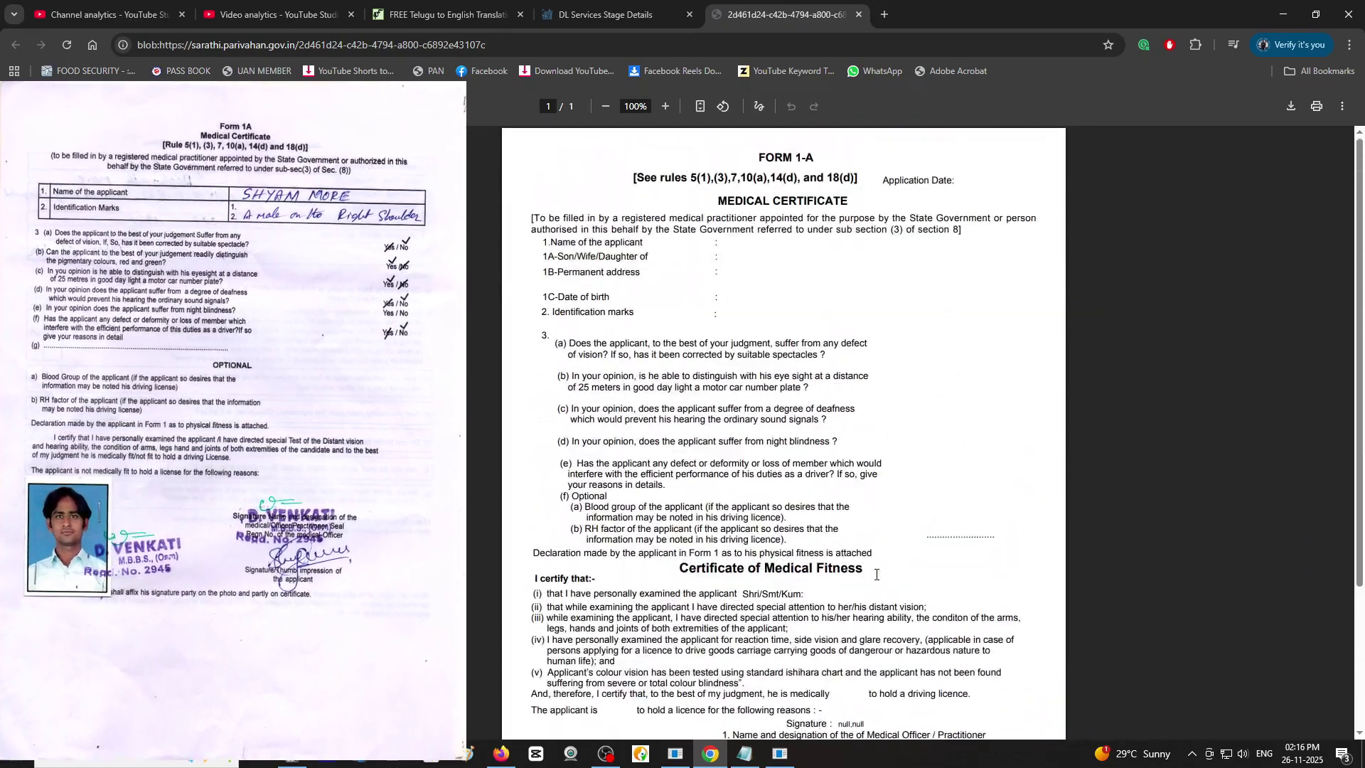
scroll(874, 578, "down", 3)
scroll(876, 580, "up", 3)
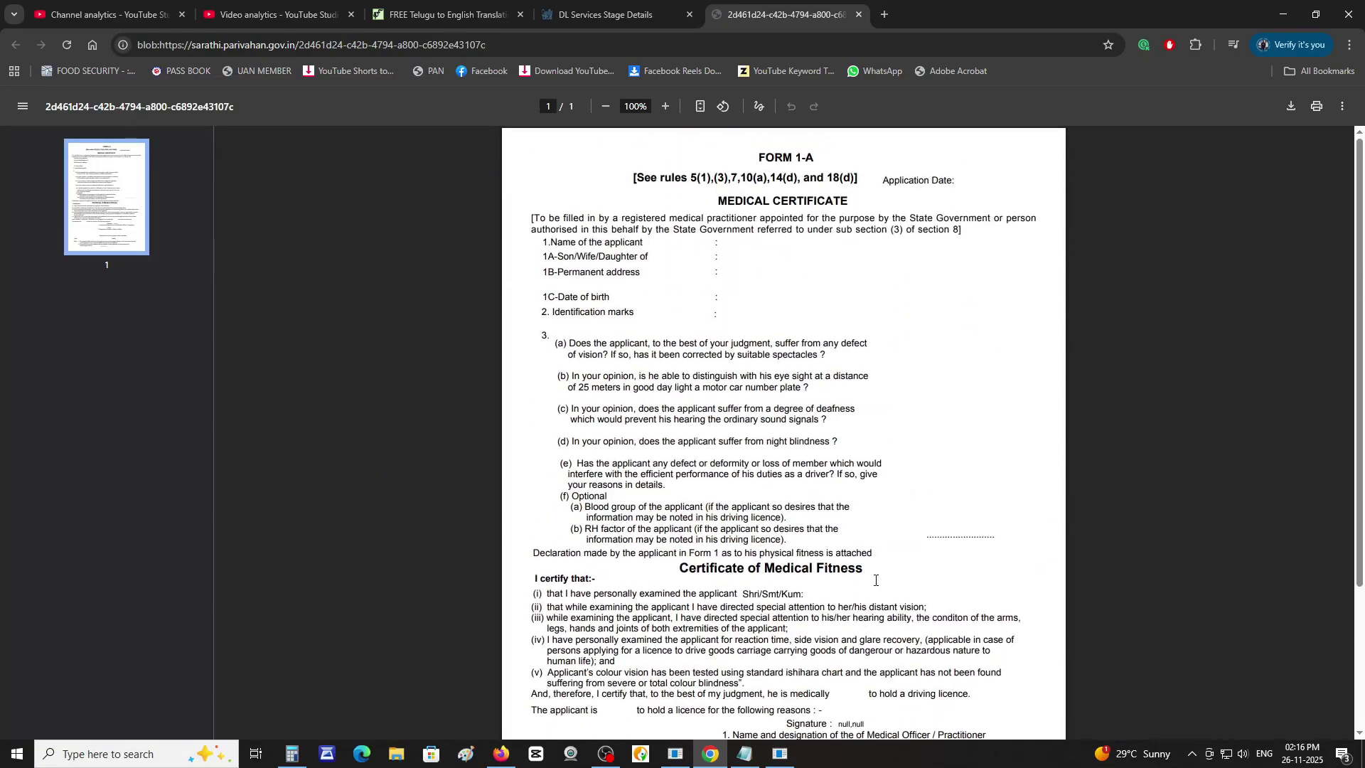
scroll(870, 569, "down", 3)
scroll(876, 574, "up", 3)
scroll(877, 574, "down", 3)
scroll(876, 574, "up", 3)
left_click(858, 14)
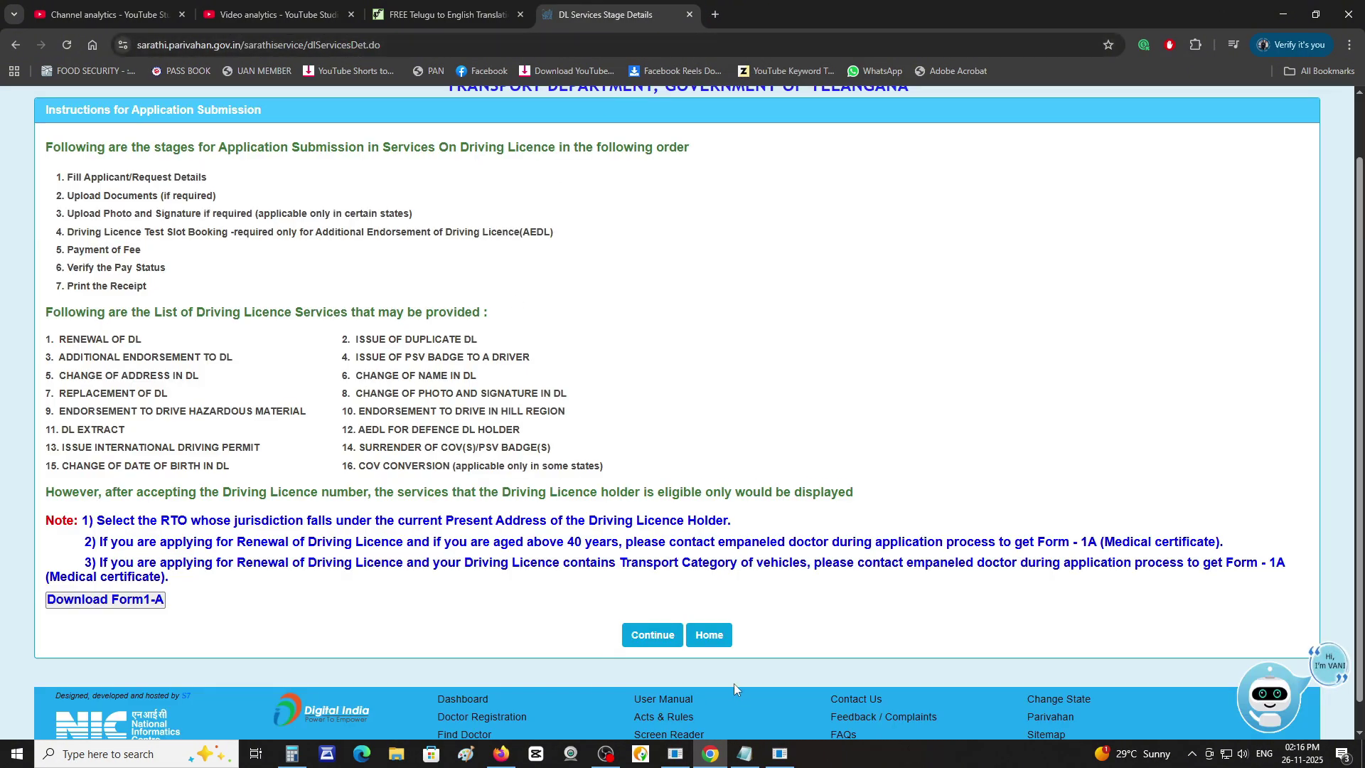
Fetch the licence details with the DL number, date of birth and captcha, accepting the privacy terms
left_click(640, 637)
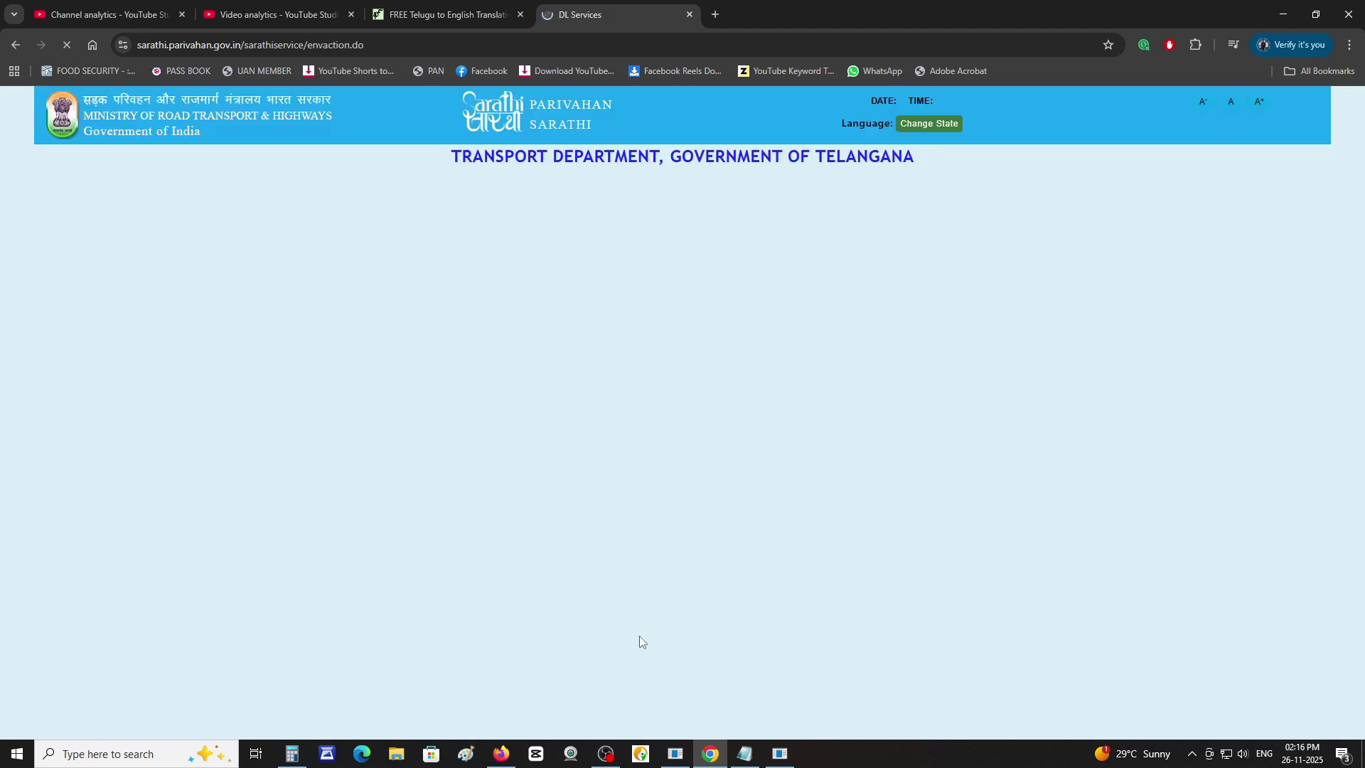
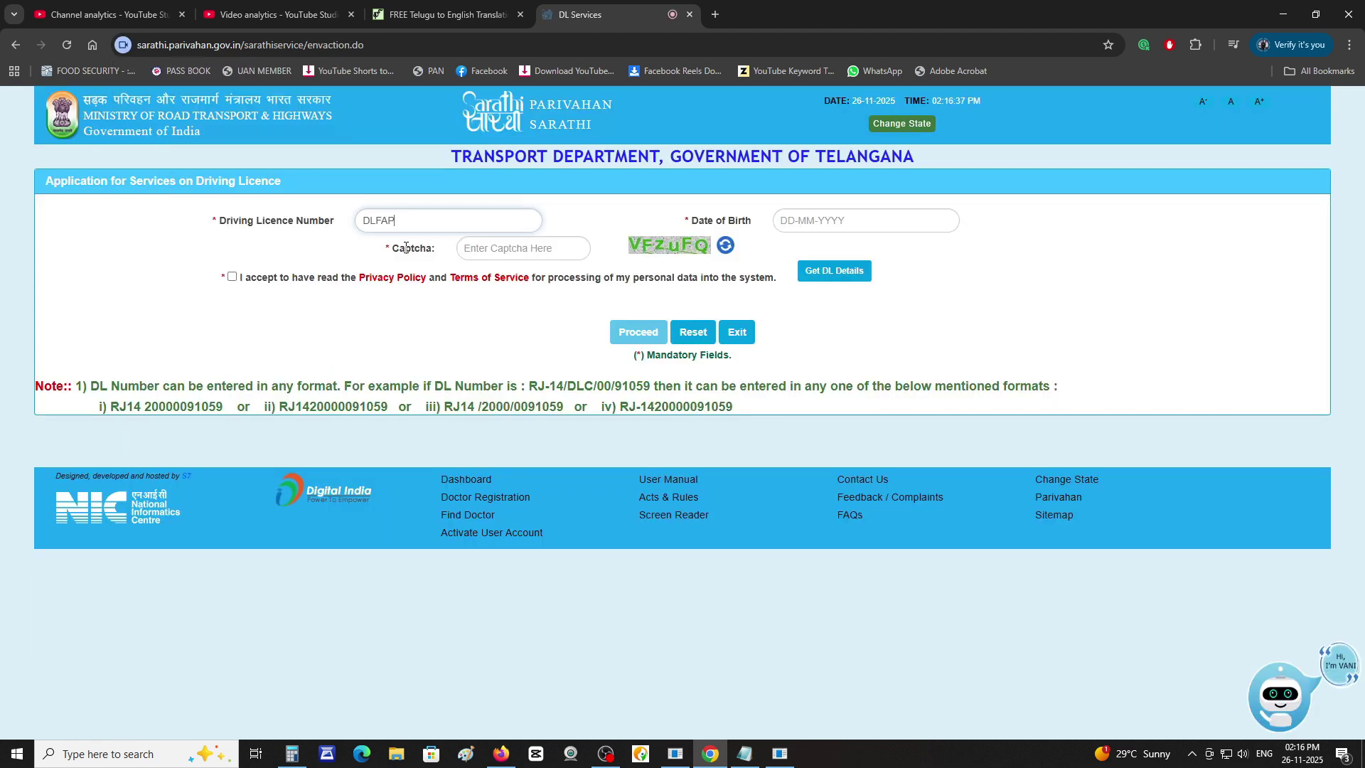
key("Tab")
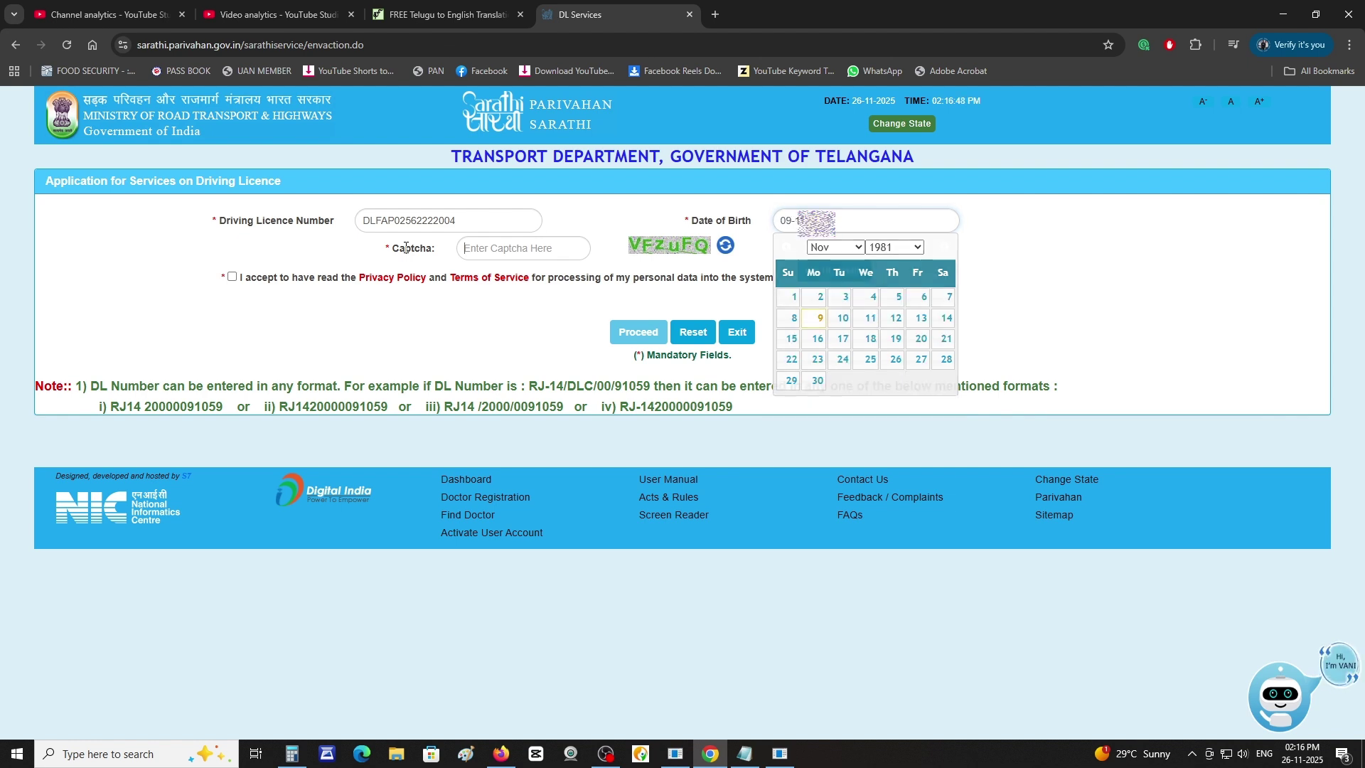
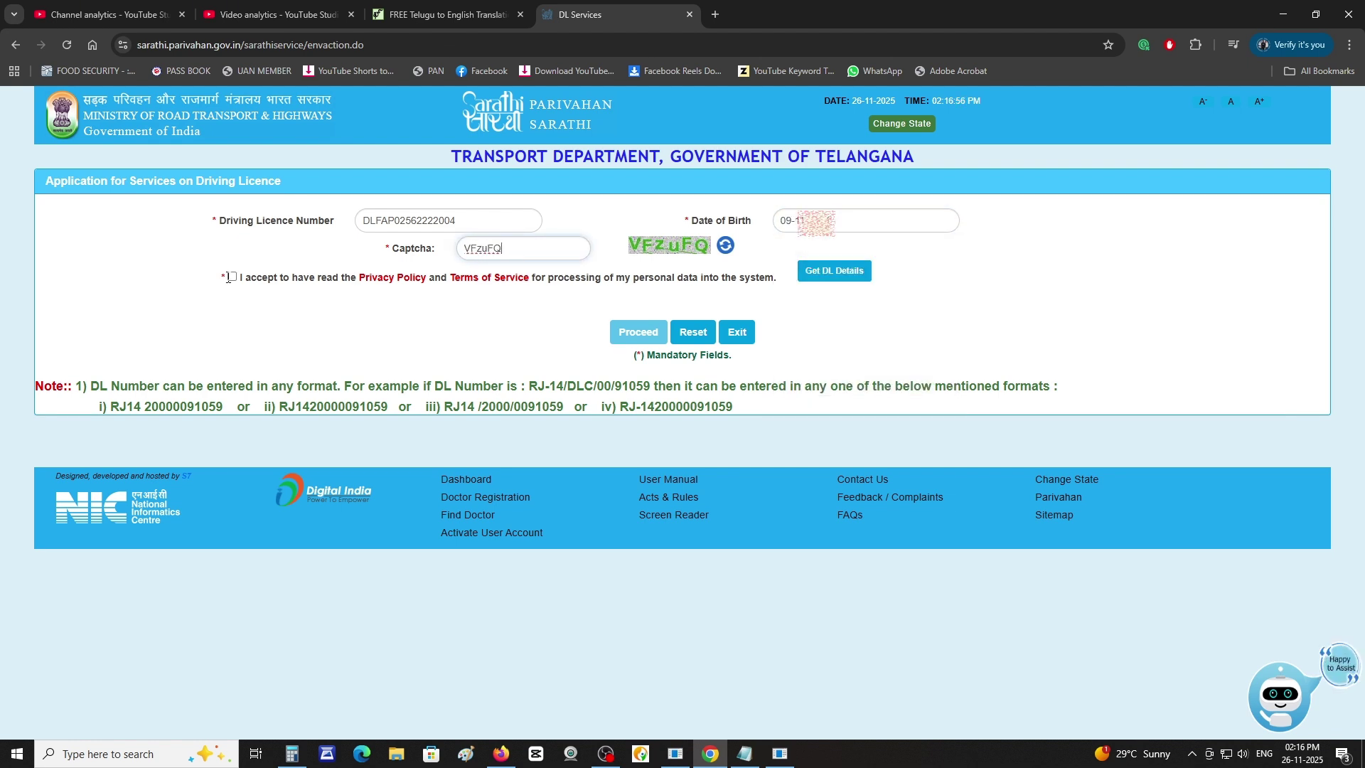
left_click(231, 277)
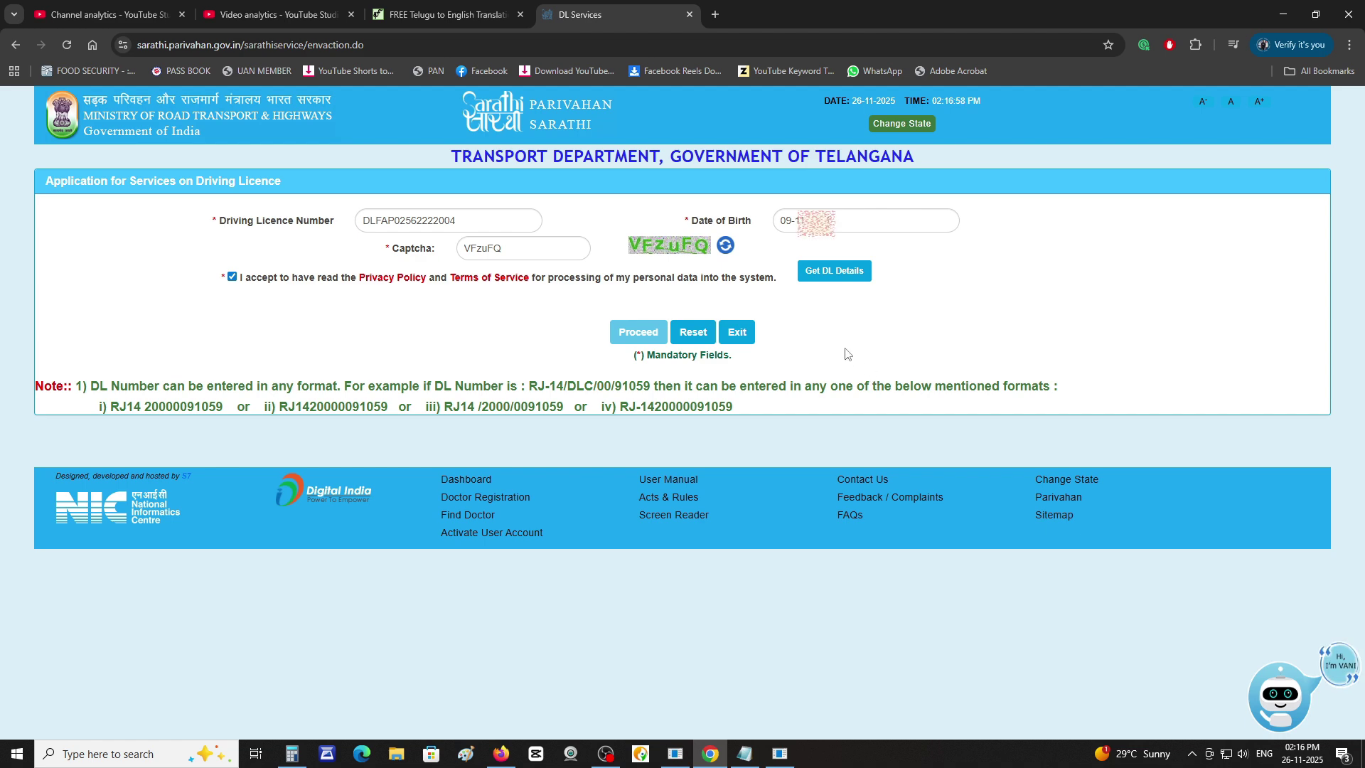
left_click(839, 274)
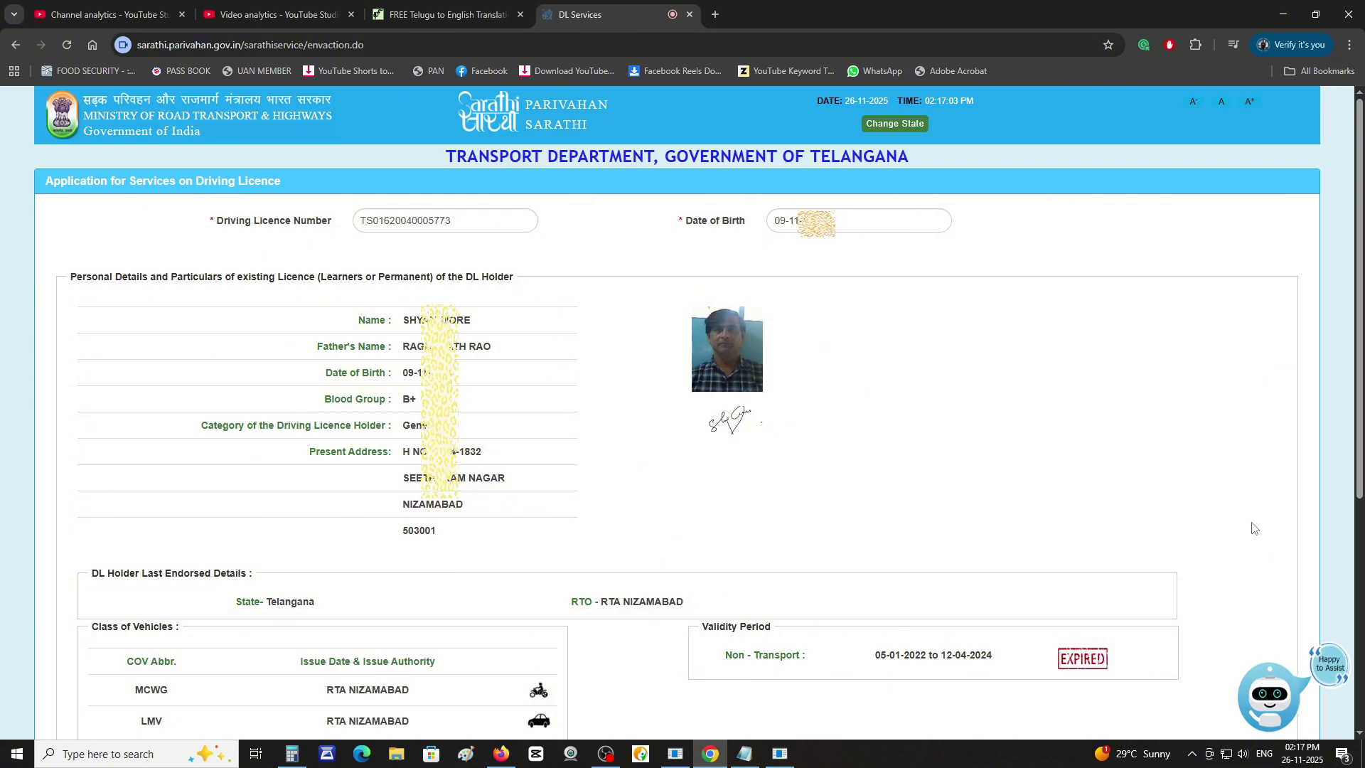
Confirm the licence as the applicant's, choose RTO NIZAMABAD -- TG016, and proceed
scroll(1244, 519, "down", 5)
left_click(748, 420)
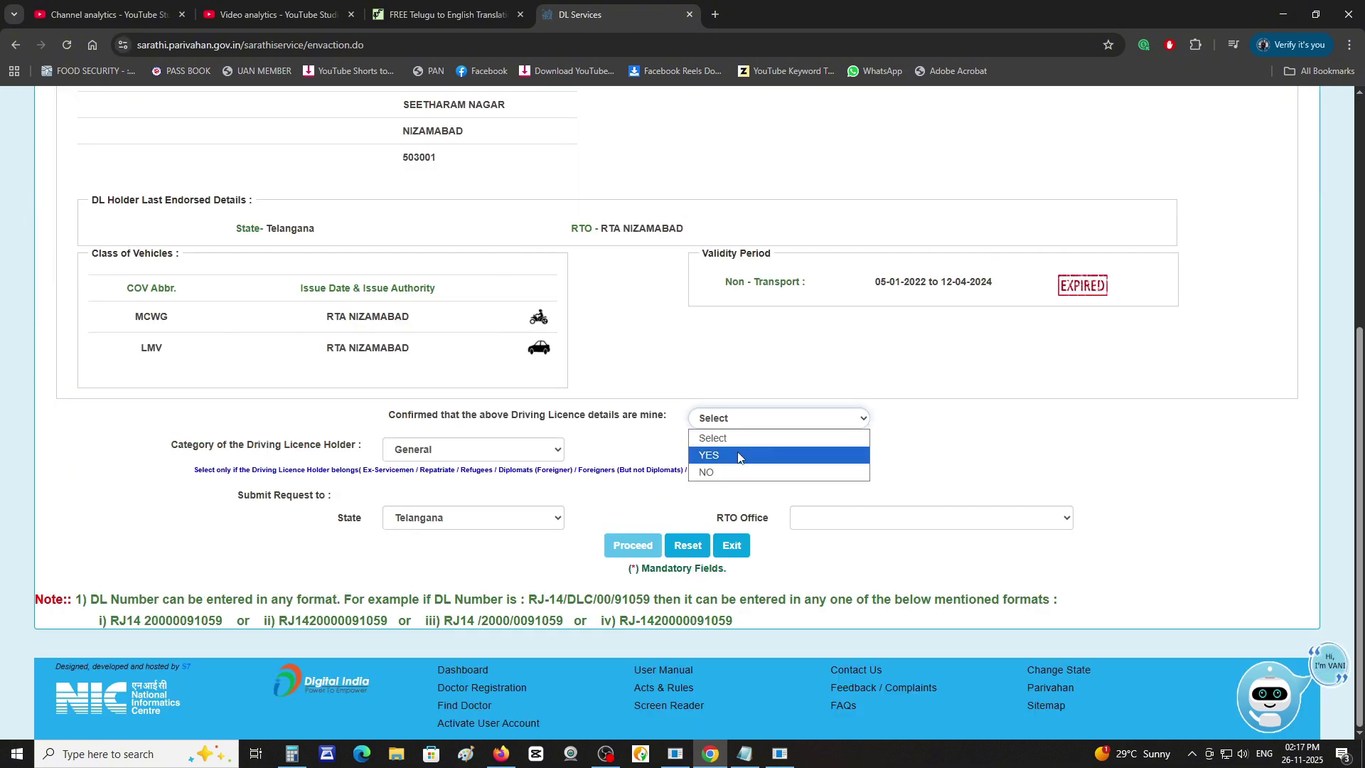
left_click(739, 457)
left_click(921, 517)
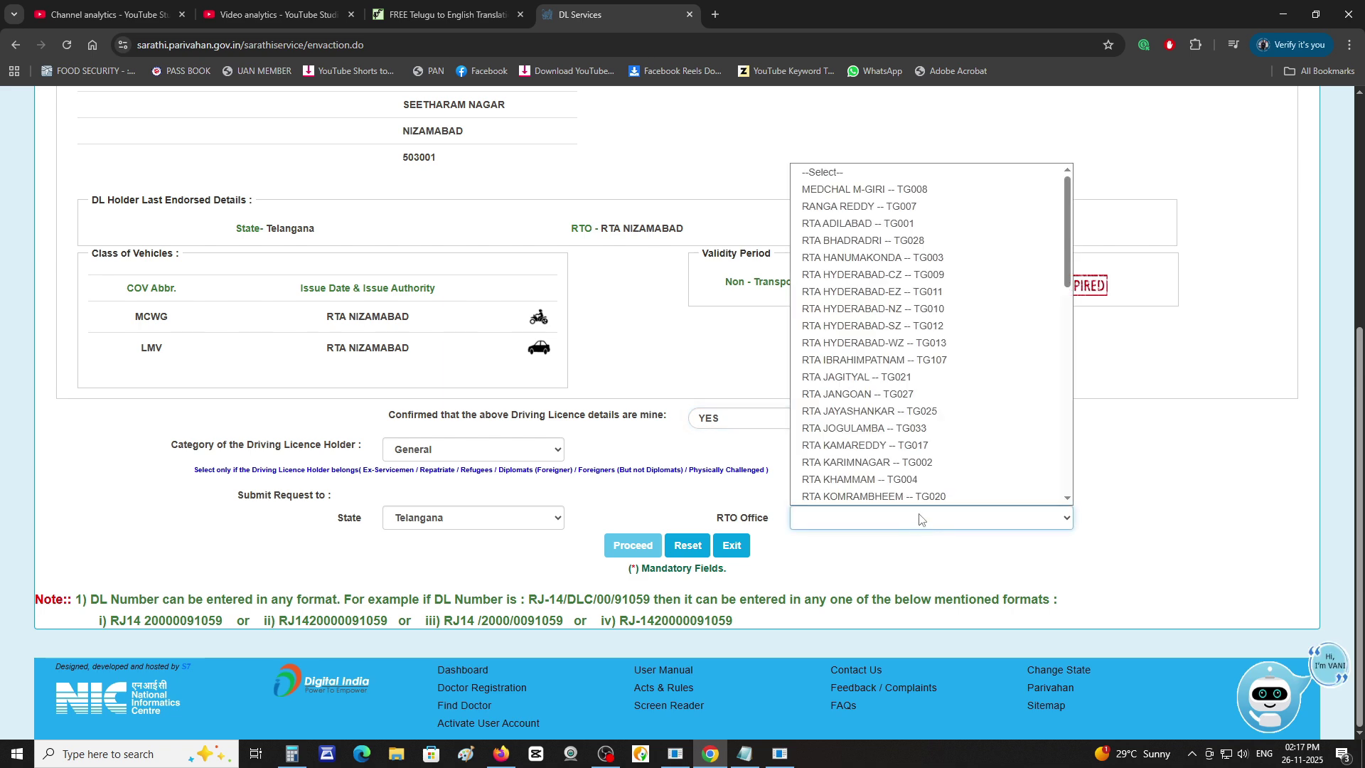
scroll(920, 335, "down", 5)
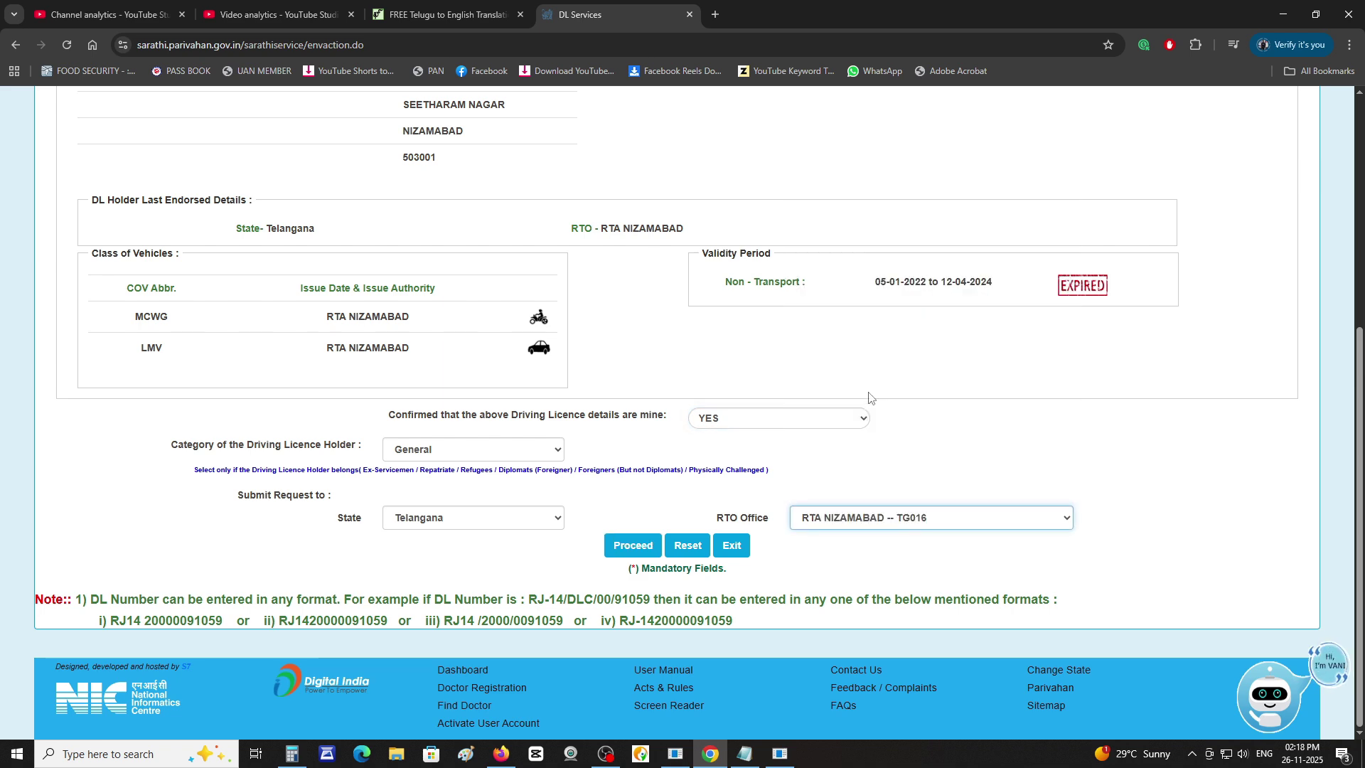
left_click(640, 545)
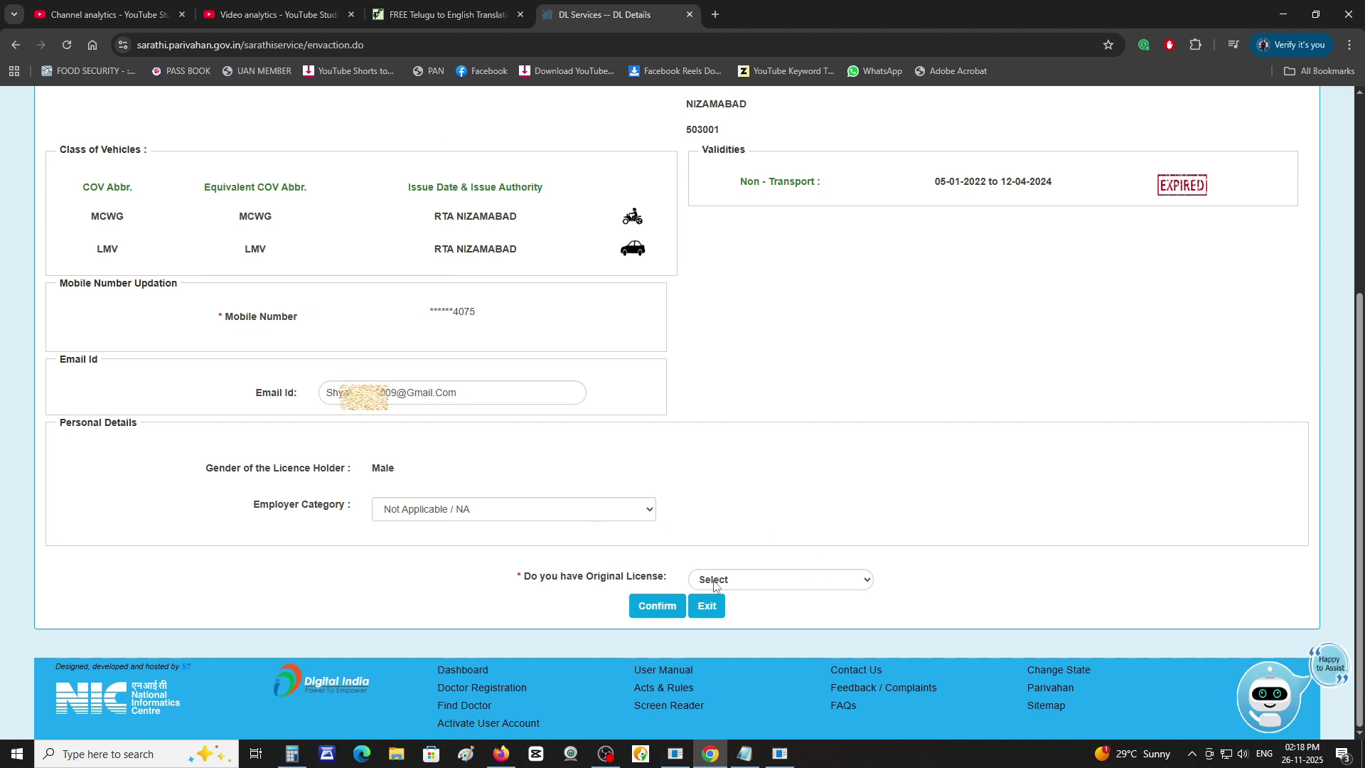
Answer YES for the original licence, confirm the details, and acknowledge both notices
left_click(785, 582)
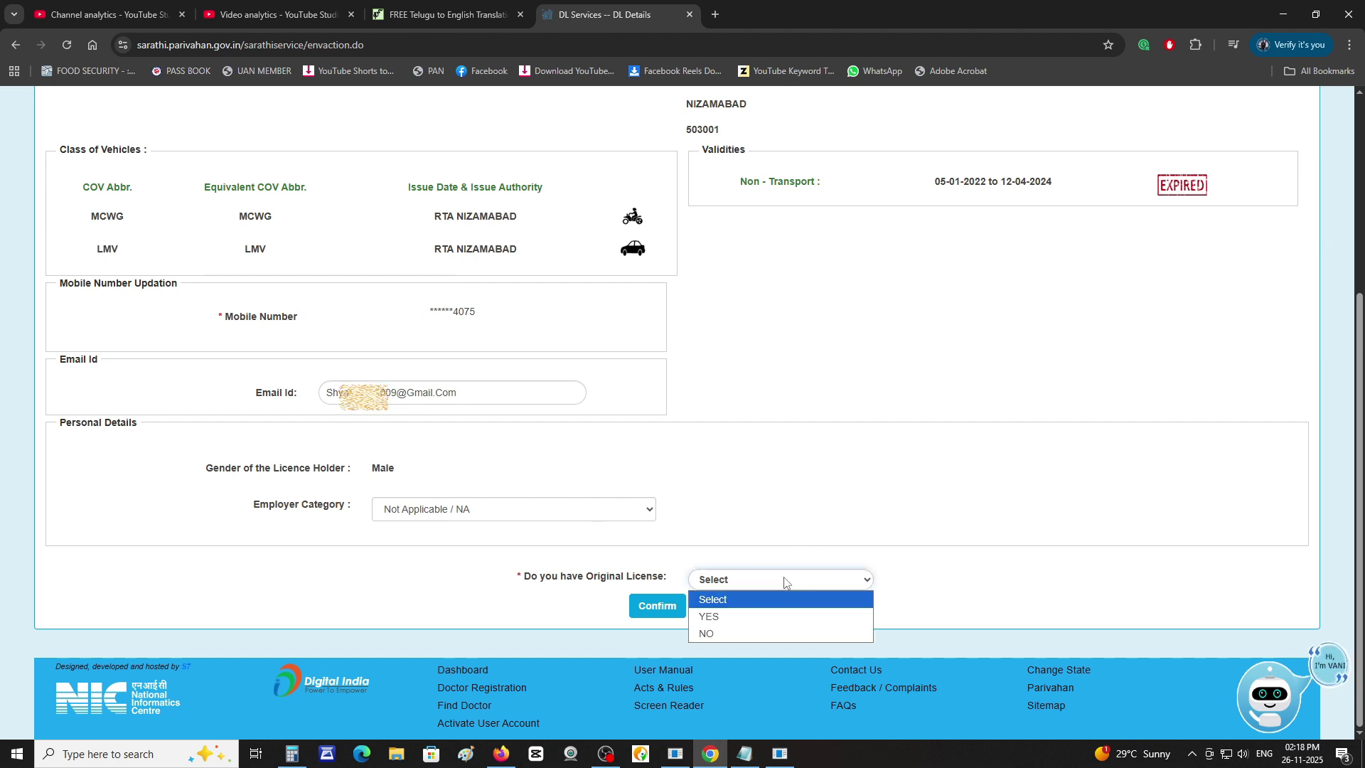
left_click(755, 616)
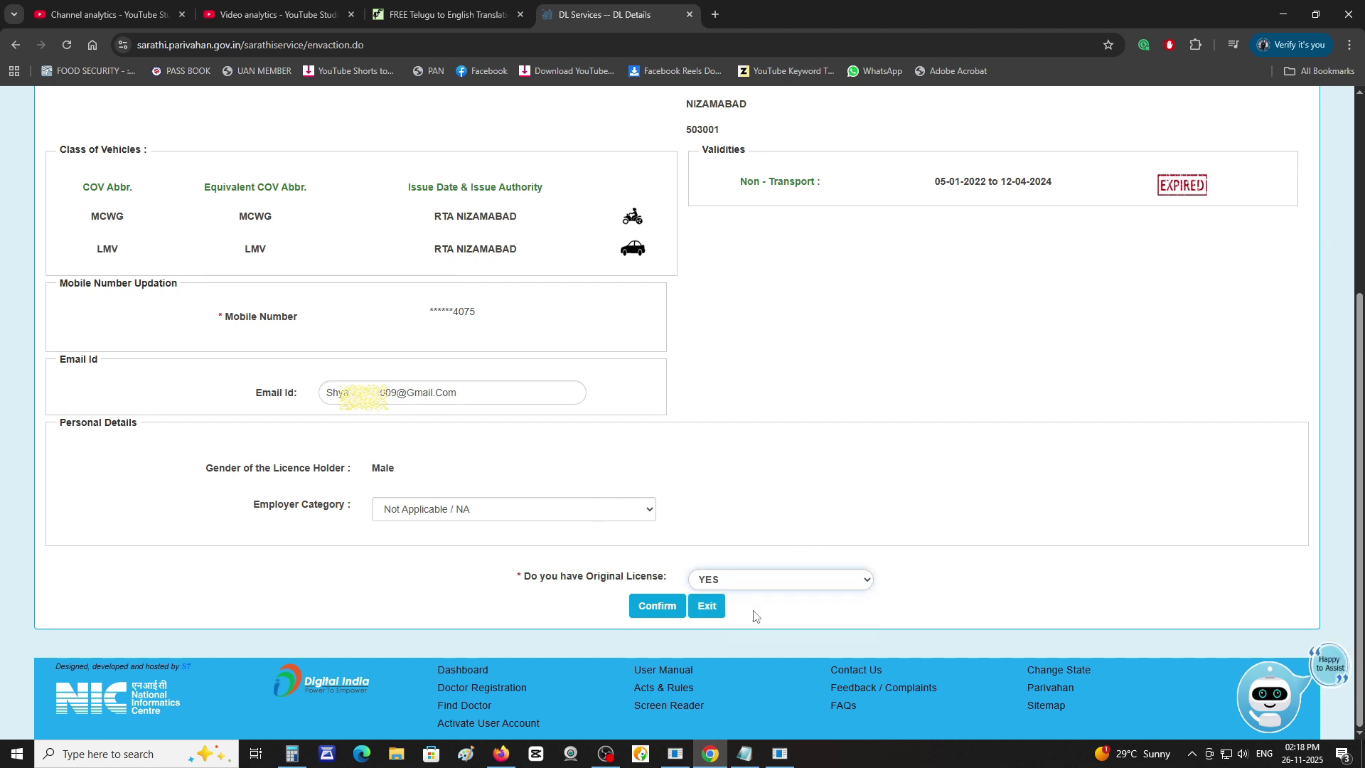
left_click(657, 606)
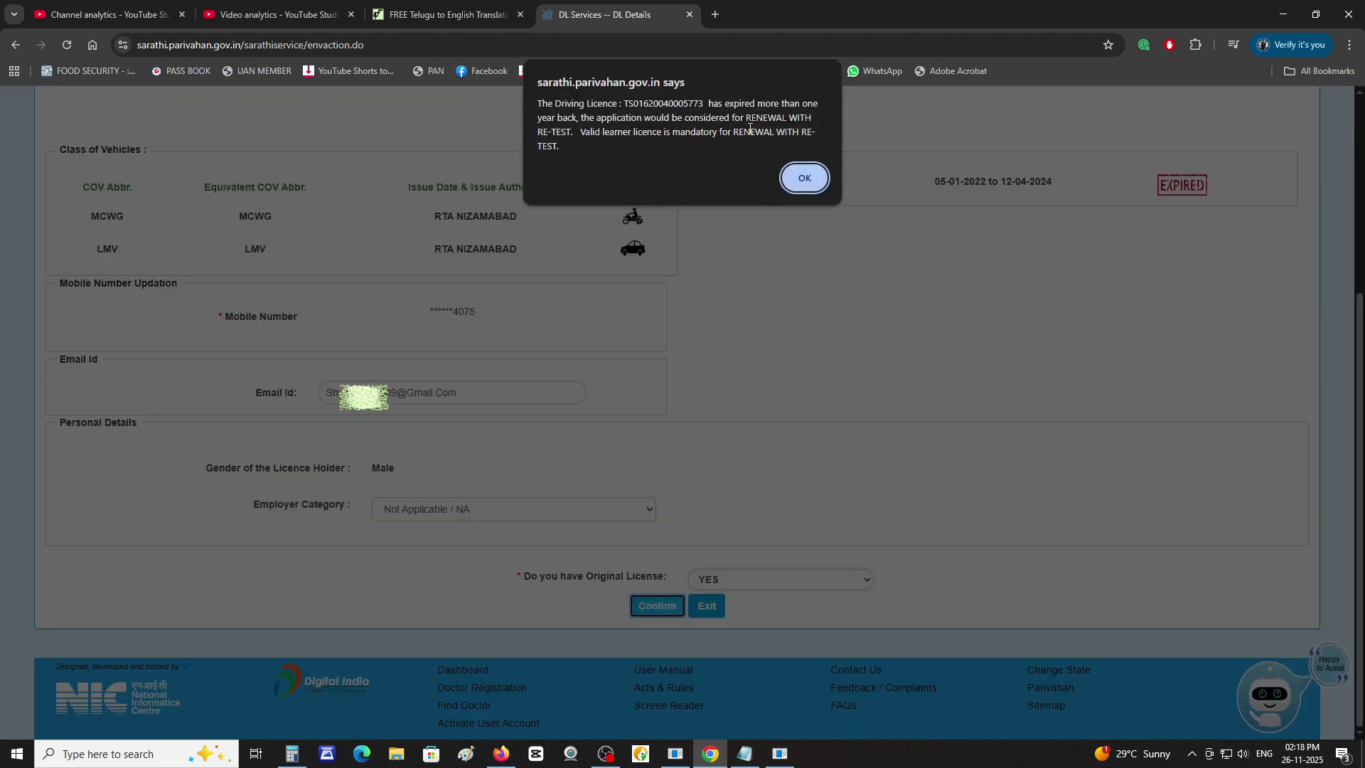
left_click(805, 178)
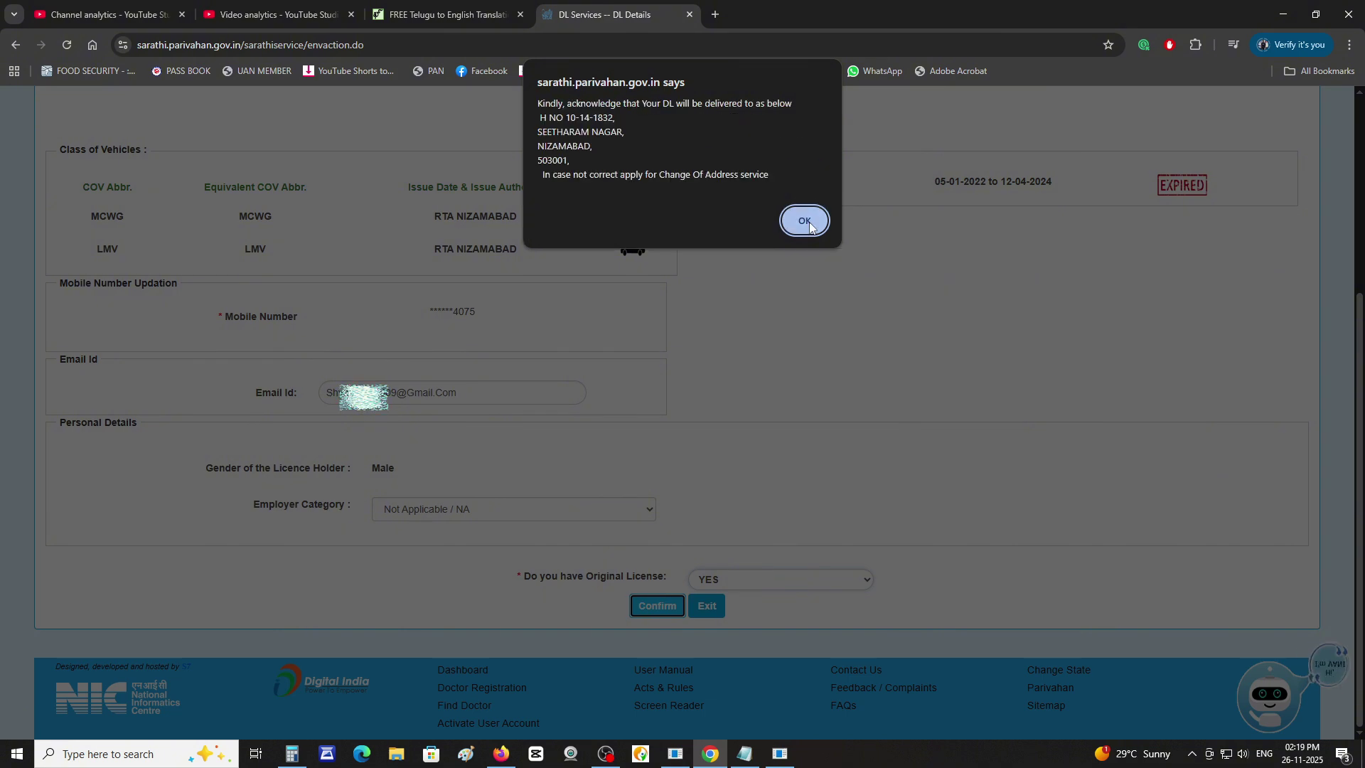
left_click(803, 219)
Verify the registered mobile number with captcha and OTP
left_click(678, 283)
type("eLccT")
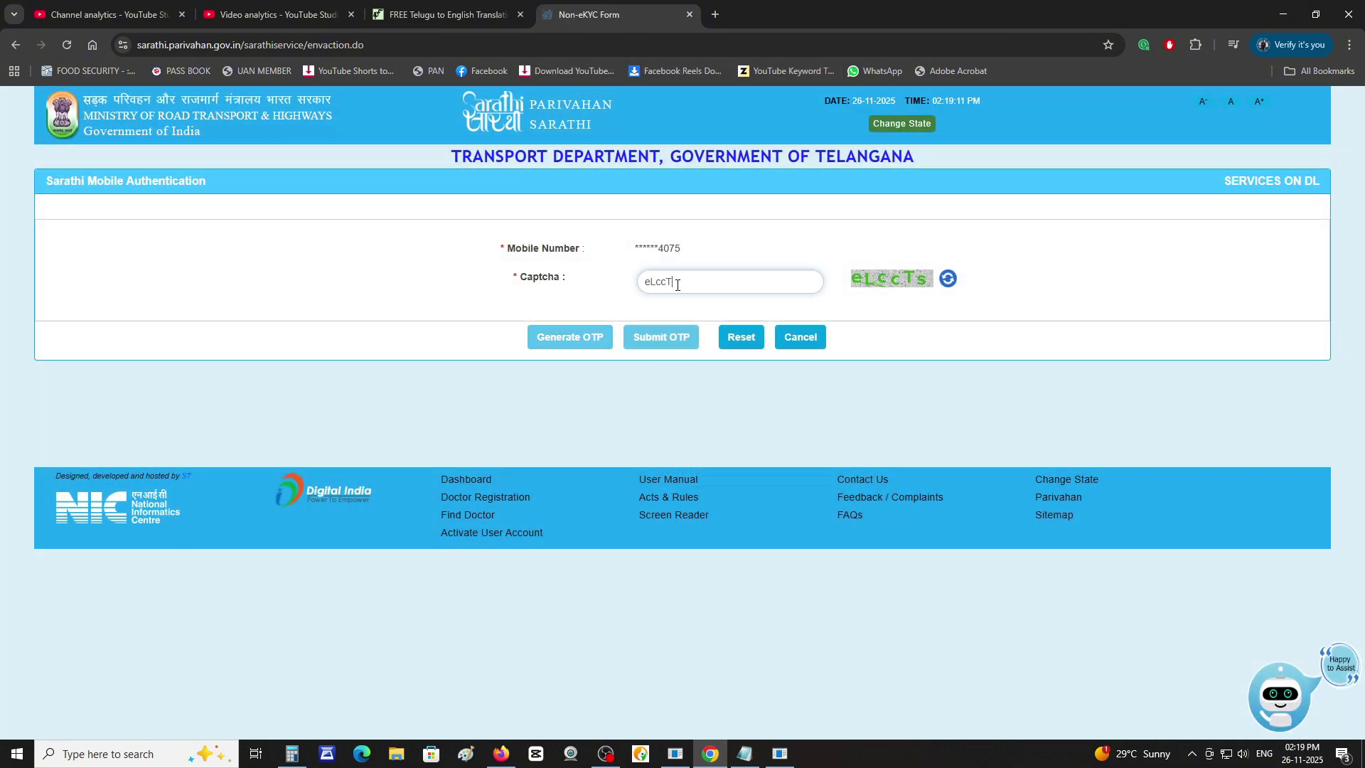
type("s")
left_click(563, 359)
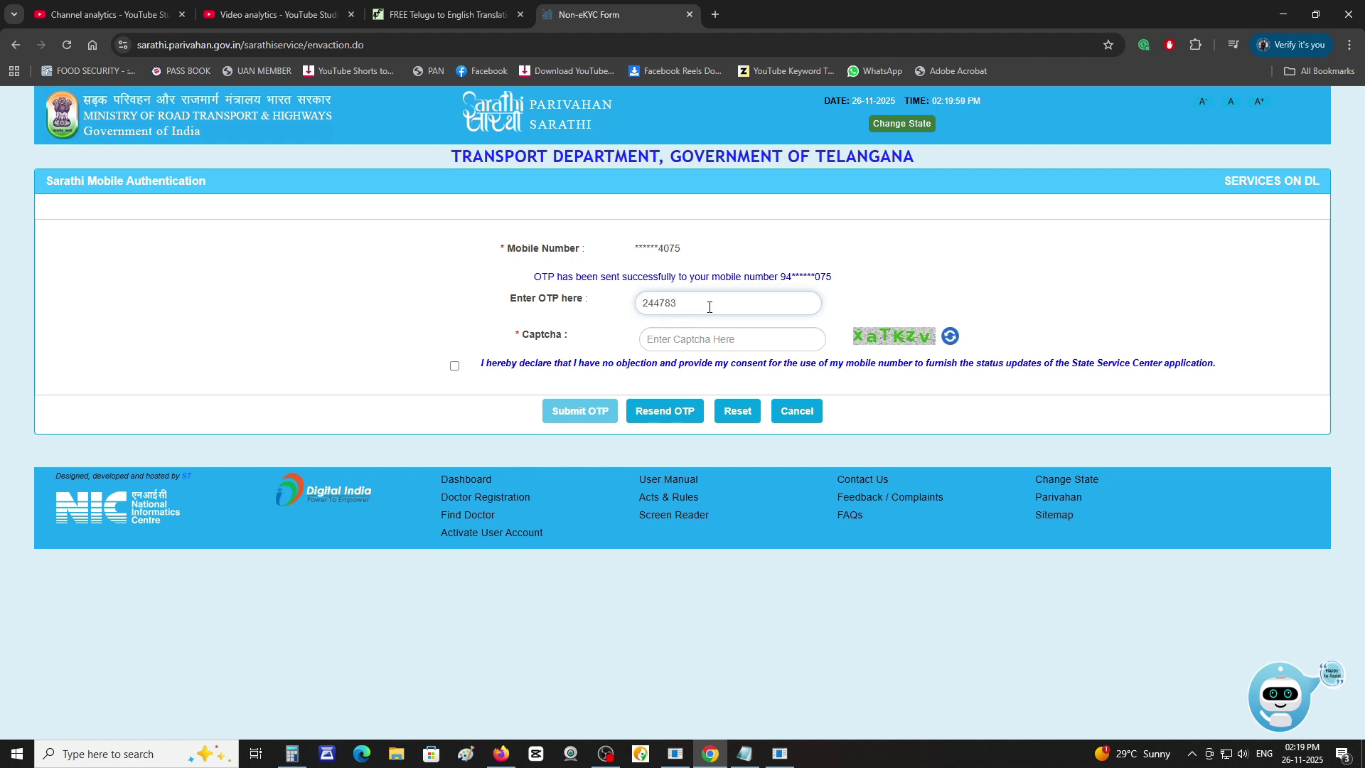
key("Tab")
type("xaTKzv")
left_click(455, 366)
left_click(567, 411)
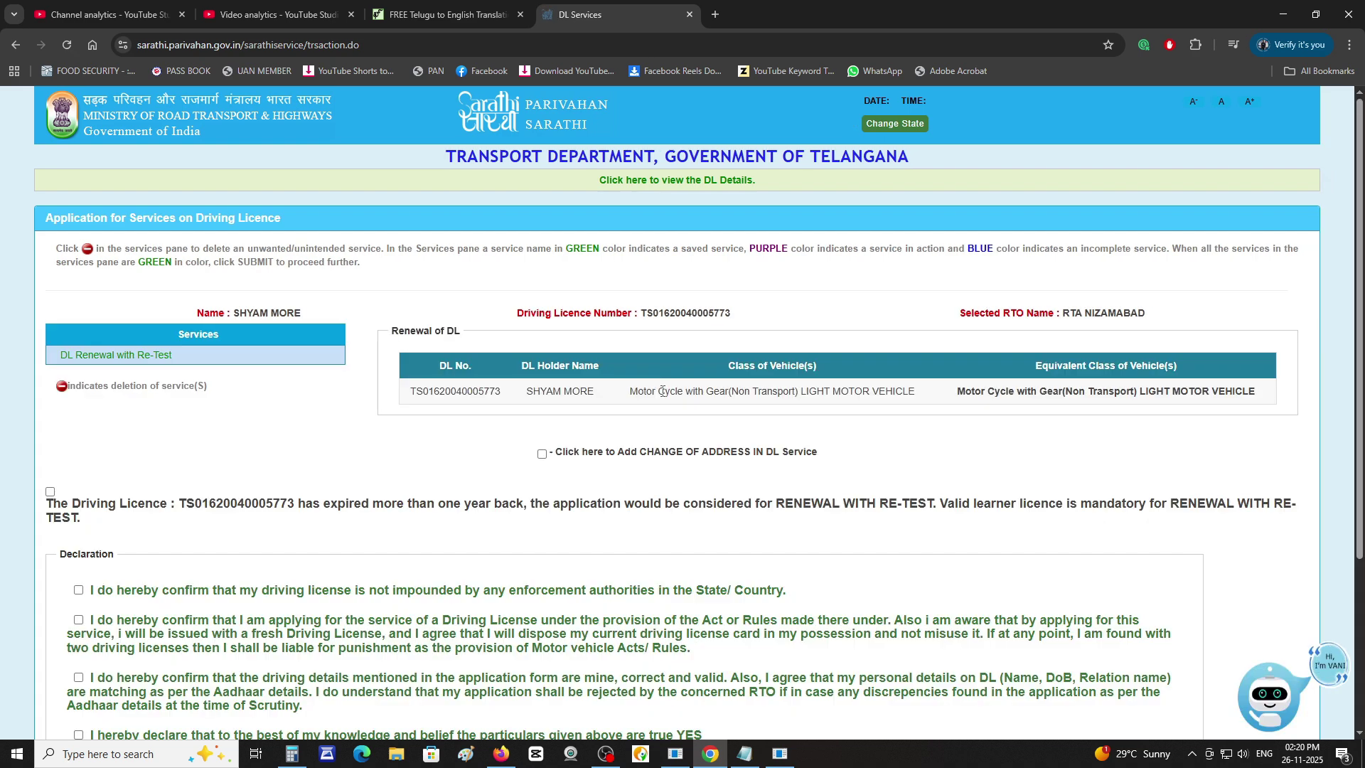
Tick the final declaration and submit the DL renewal application
scroll(82, 354, "down", 3)
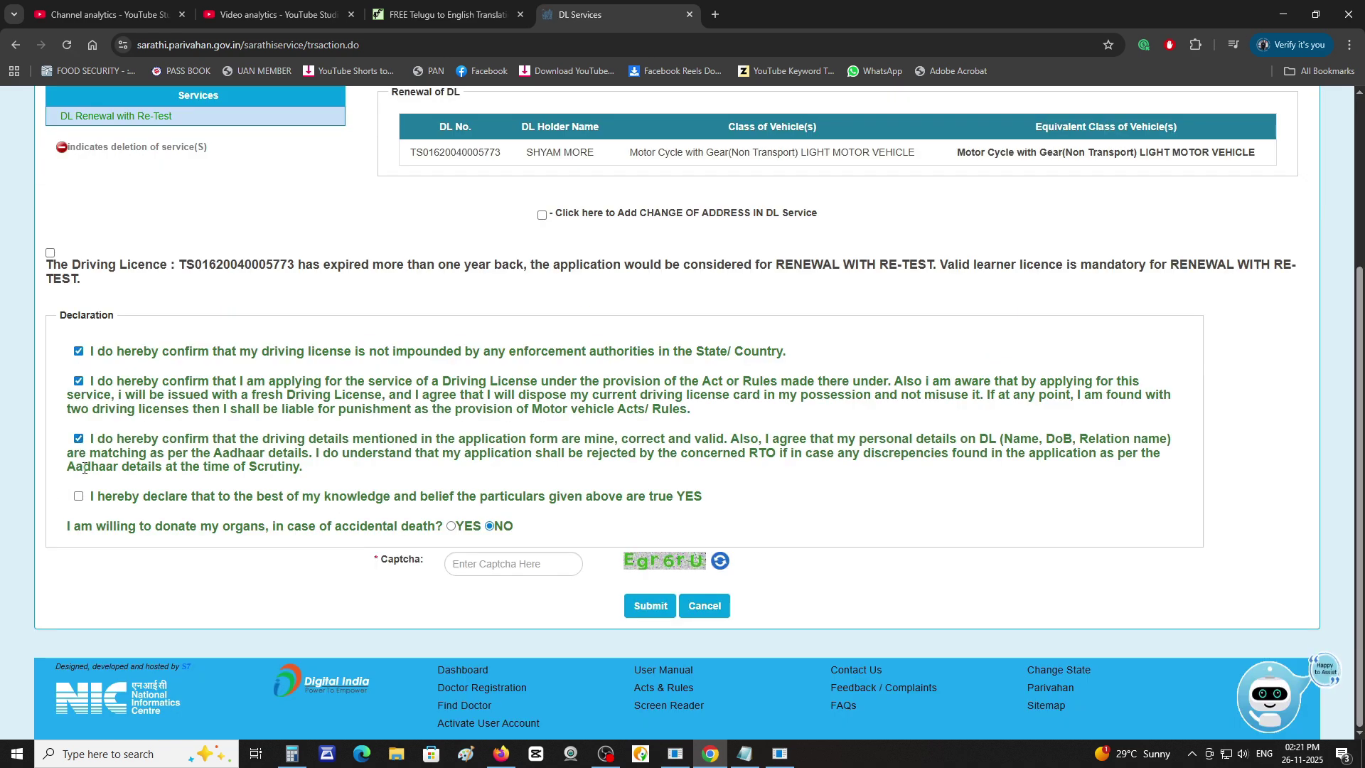
left_click(78, 496)
left_click(649, 606)
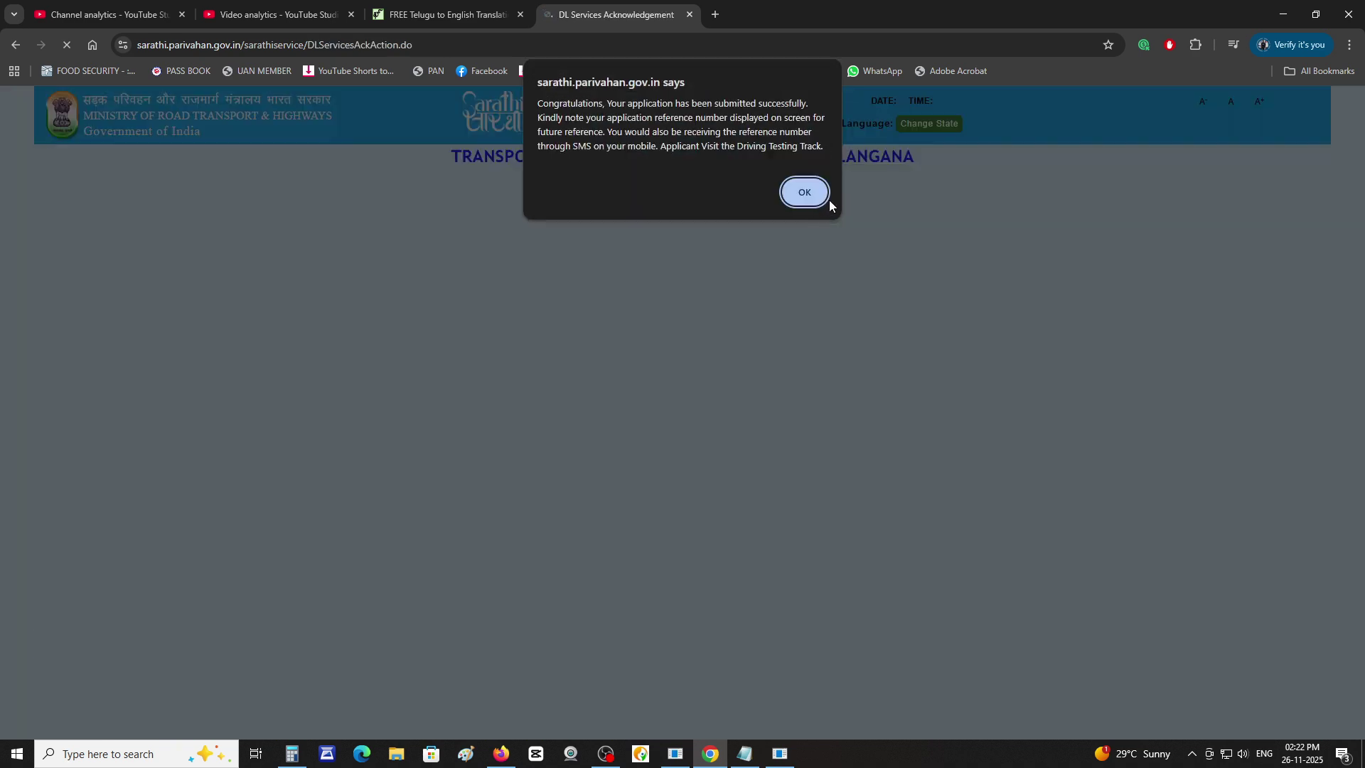
left_click(805, 193)
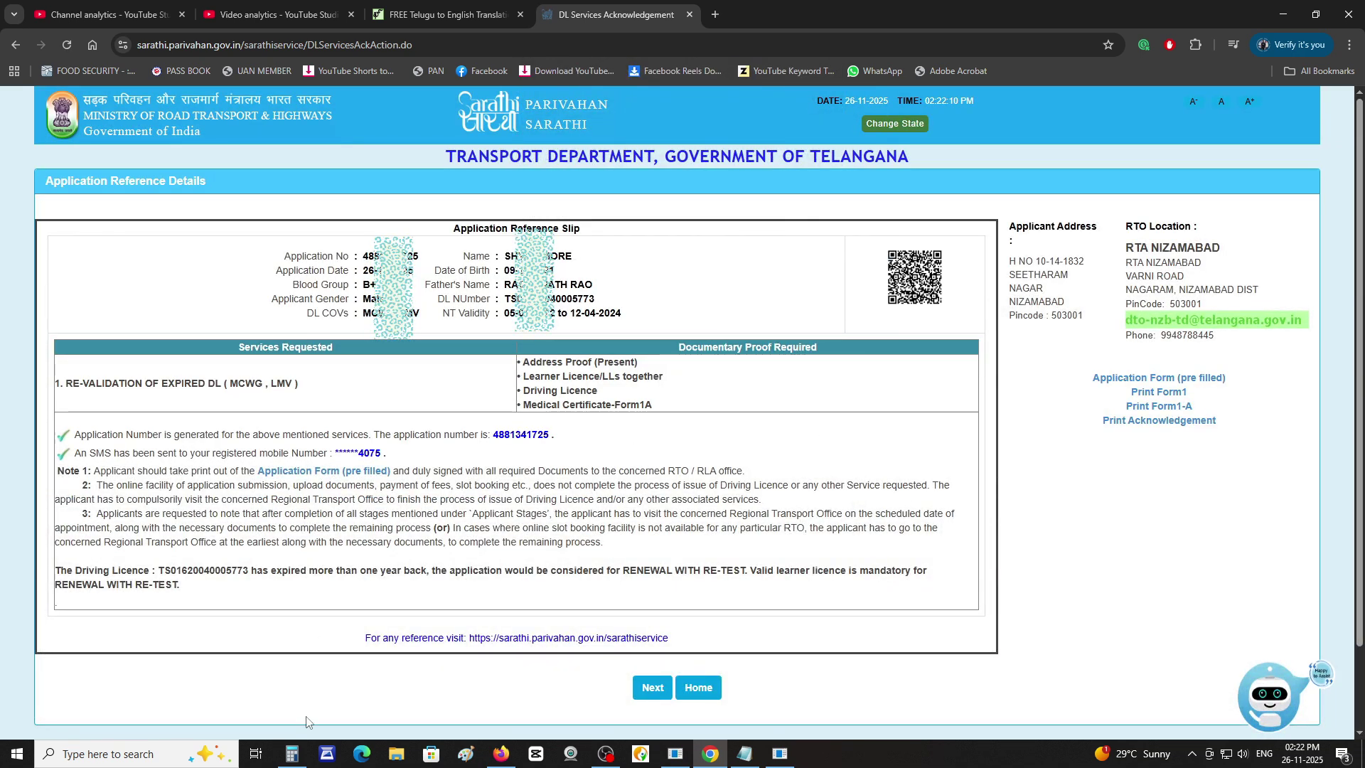
left_click(466, 759)
Check the application status with the captcha to load the applicant's transactions
left_click(652, 690)
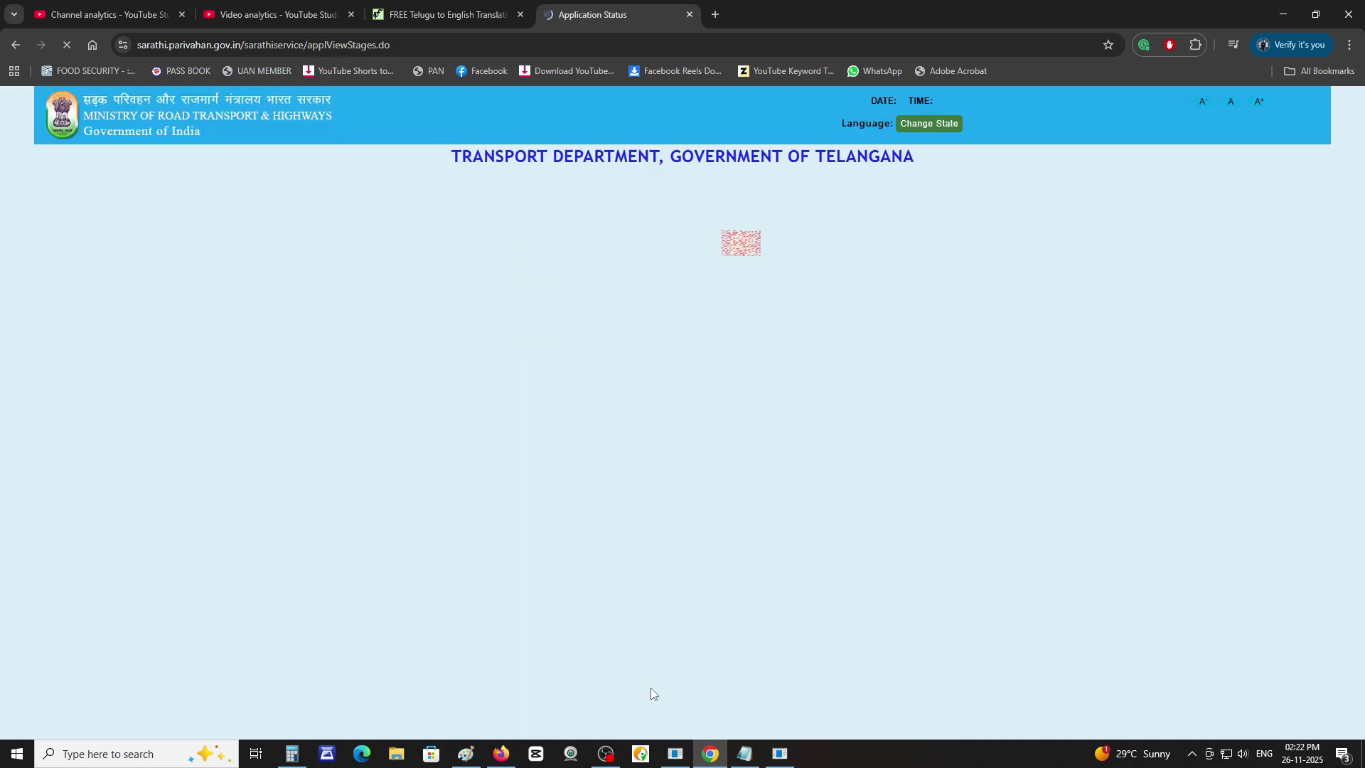
left_click(541, 285)
type("Ngg")
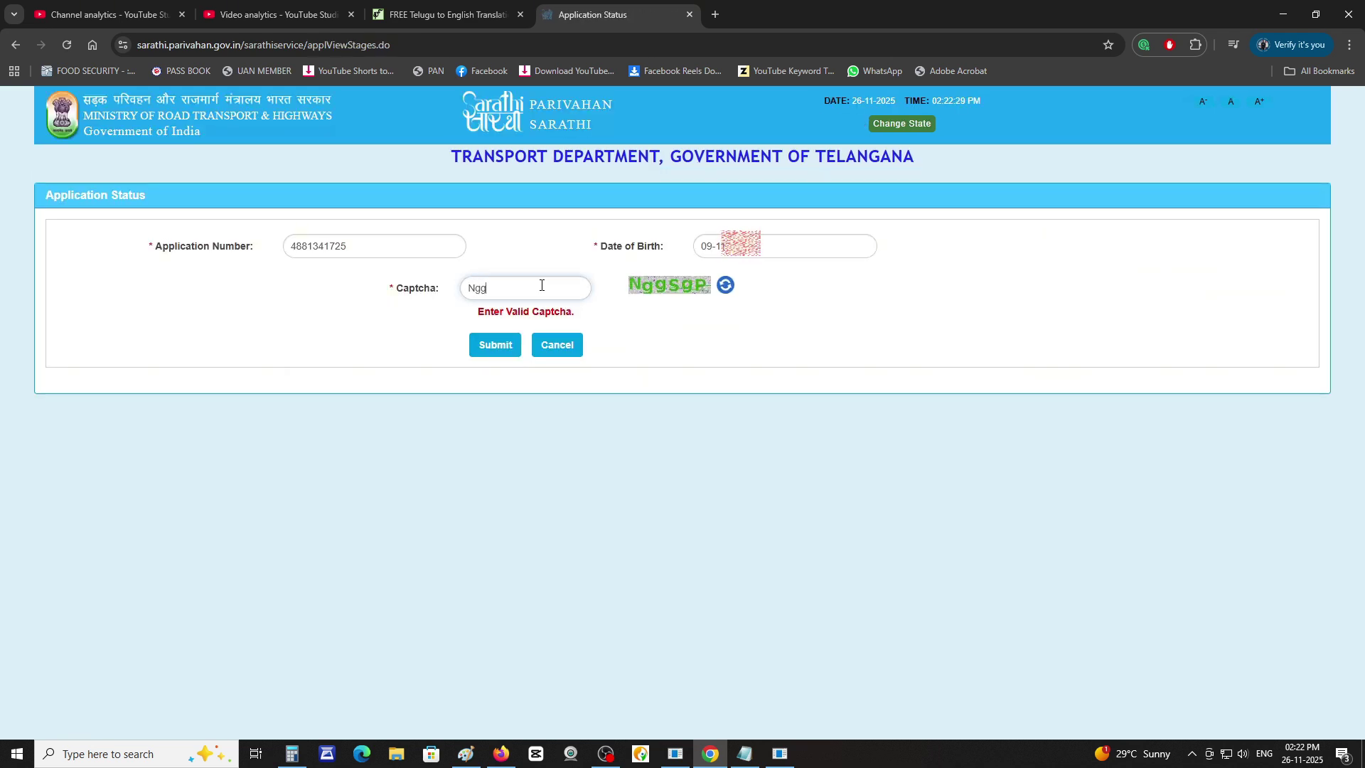
type("SgP")
left_click(496, 347)
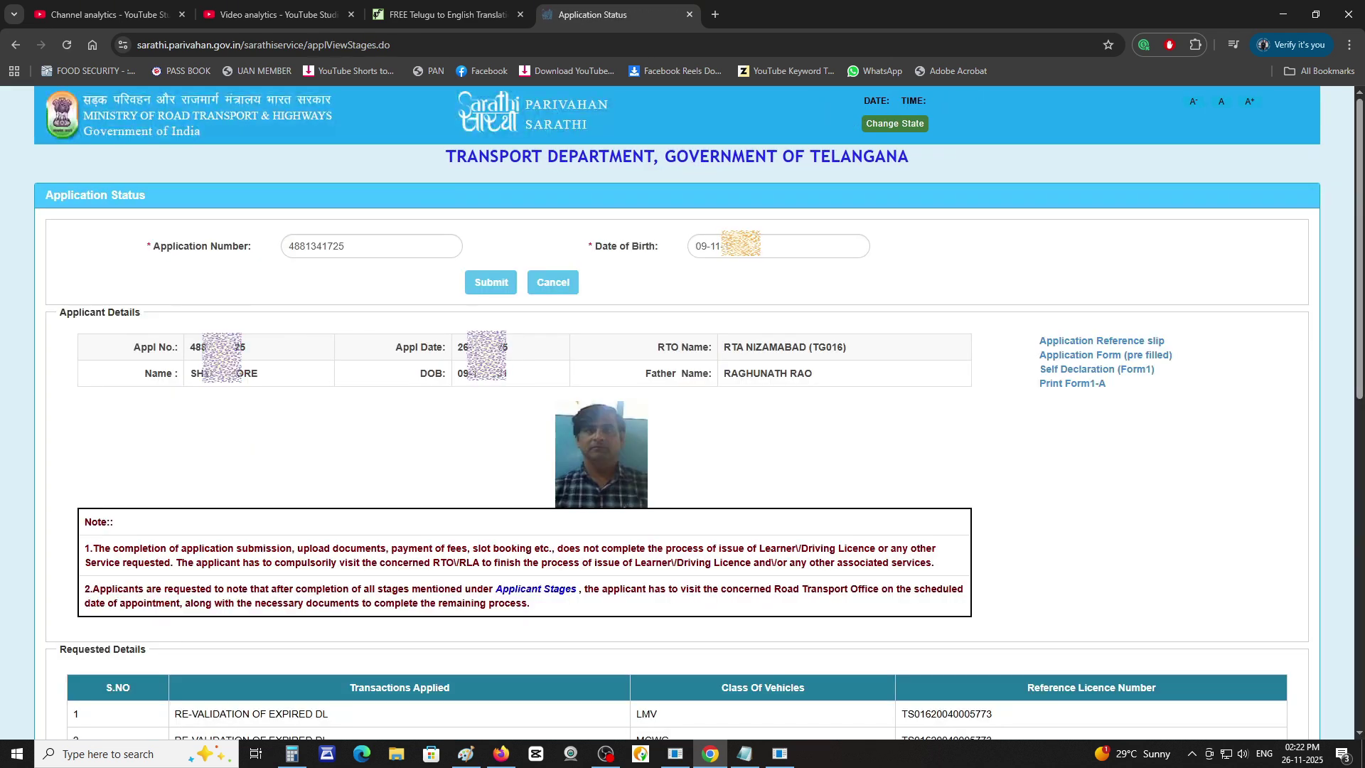
scroll(1013, 510, "down", 8)
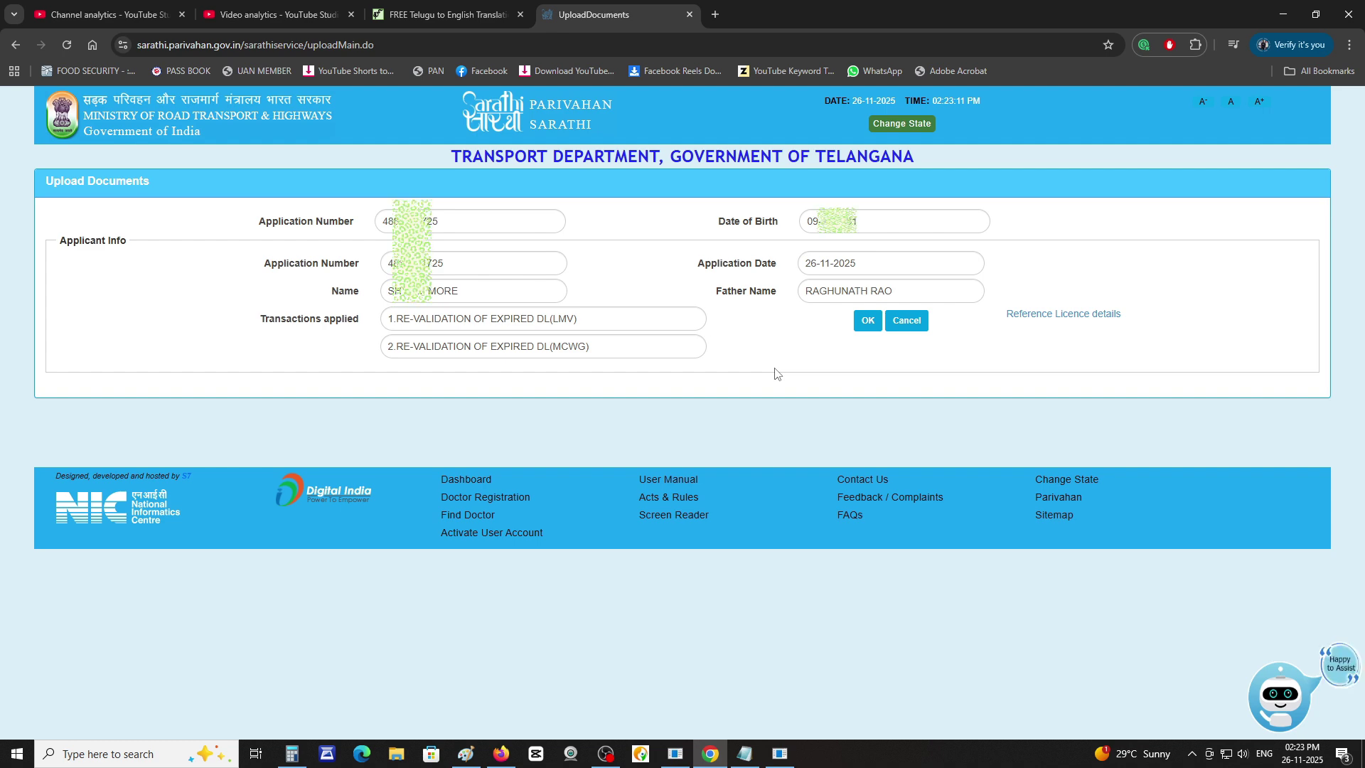
Save Aadhar Card as present address proof, plus the Form1A medical certificate and learner licence
left_click(862, 322)
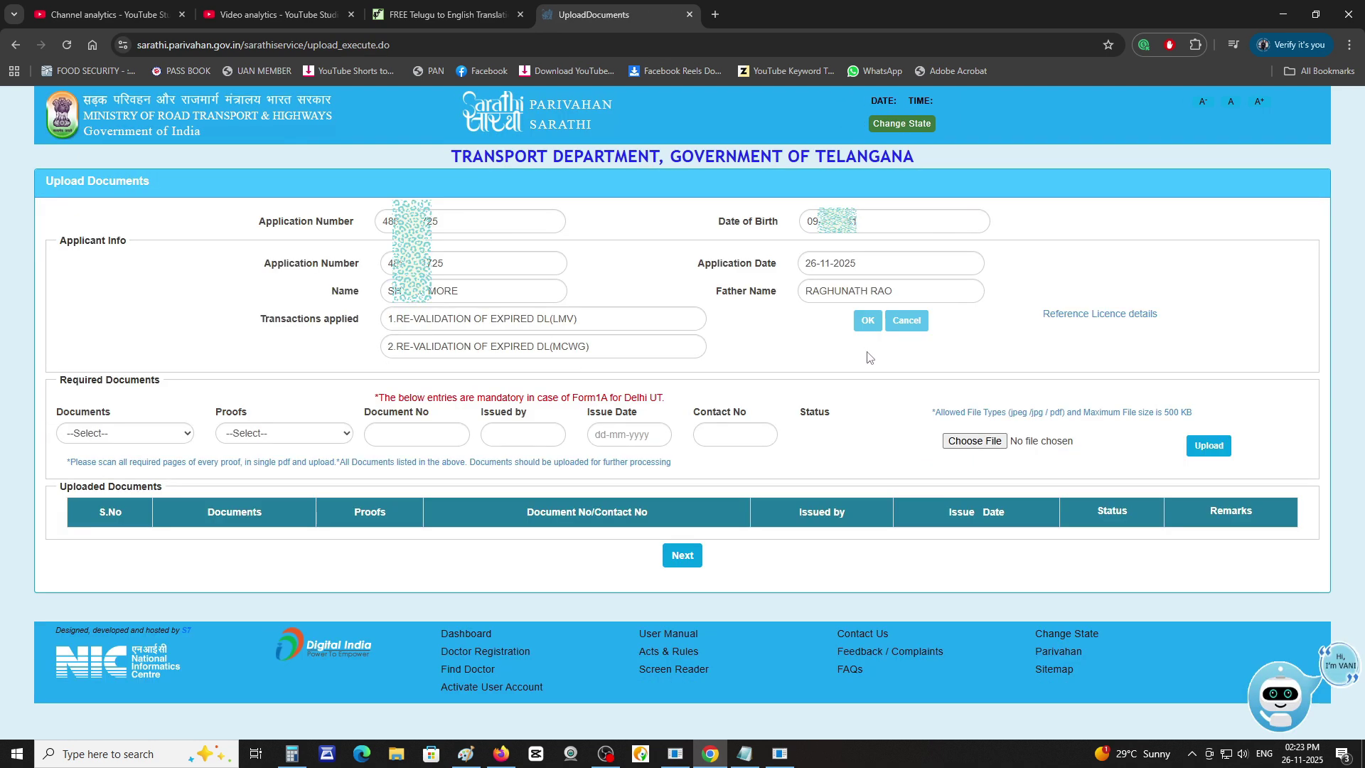
left_click(183, 435)
left_click(150, 471)
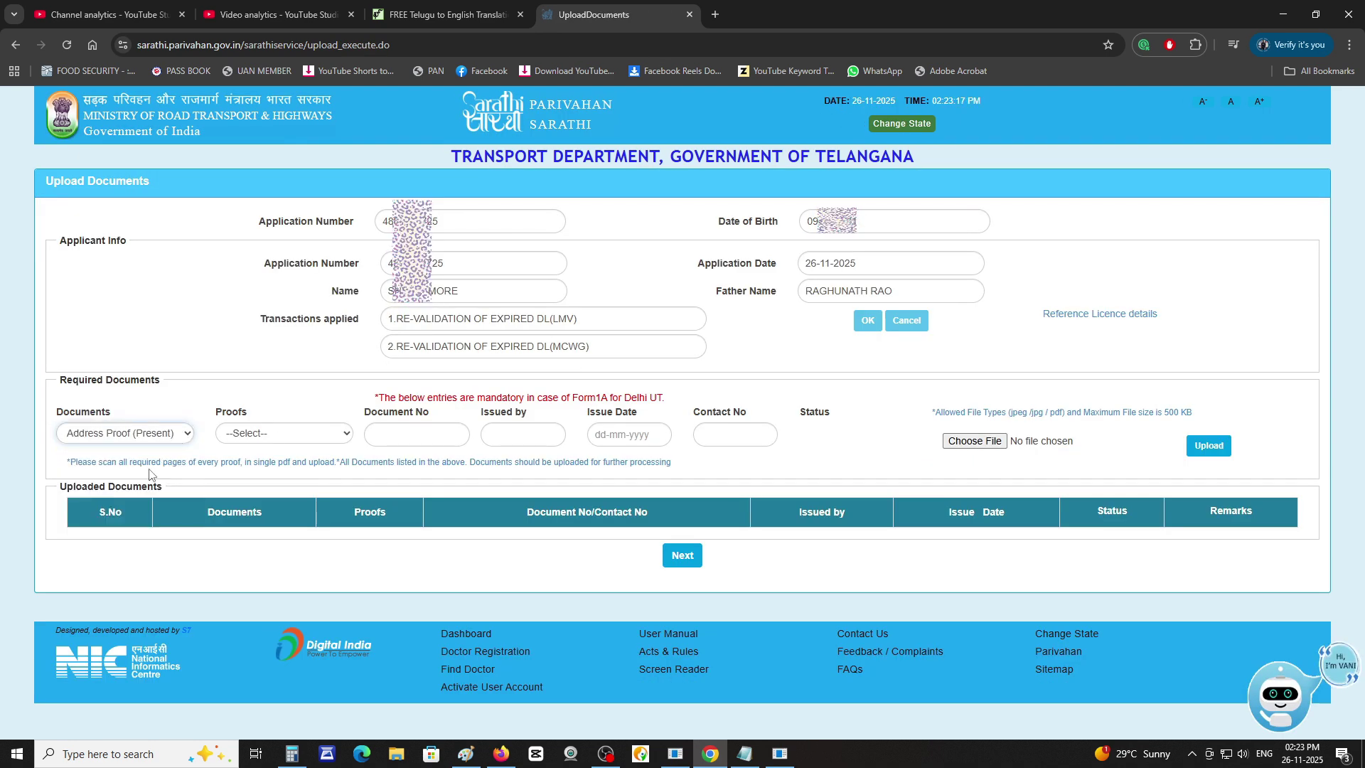
left_click(339, 435)
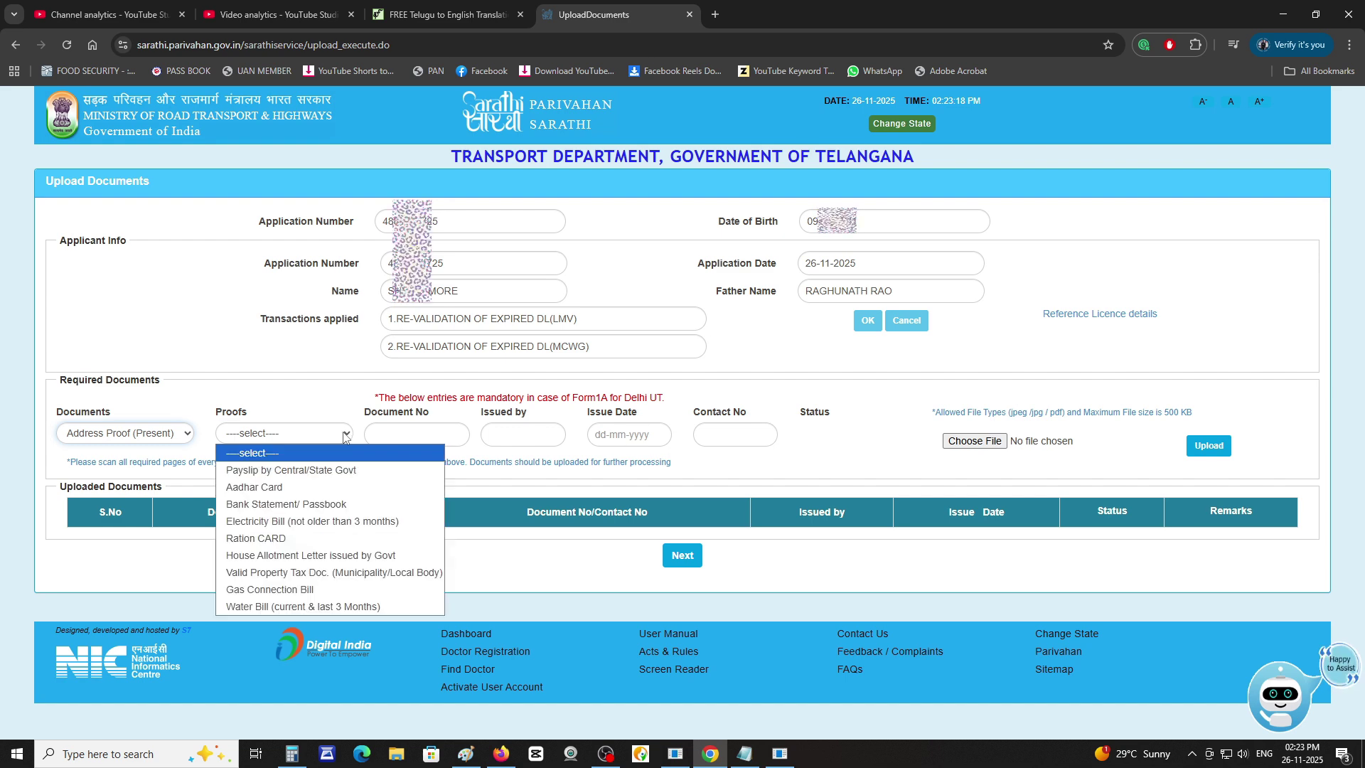
left_click(343, 480)
left_click(139, 435)
left_click(128, 469)
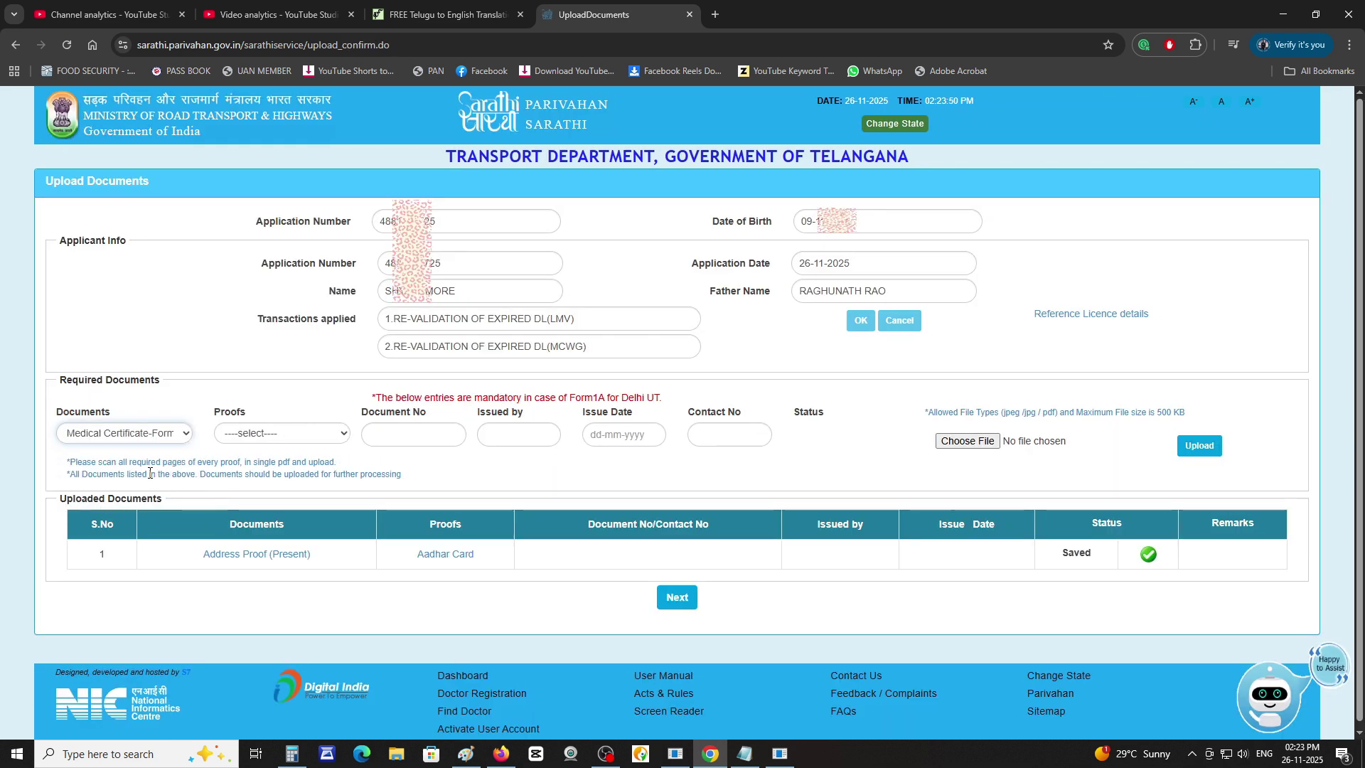
left_click(155, 435)
left_click(128, 470)
Upload Driving license copy.jpg as the Driving Licence document and confirm it
left_click(140, 434)
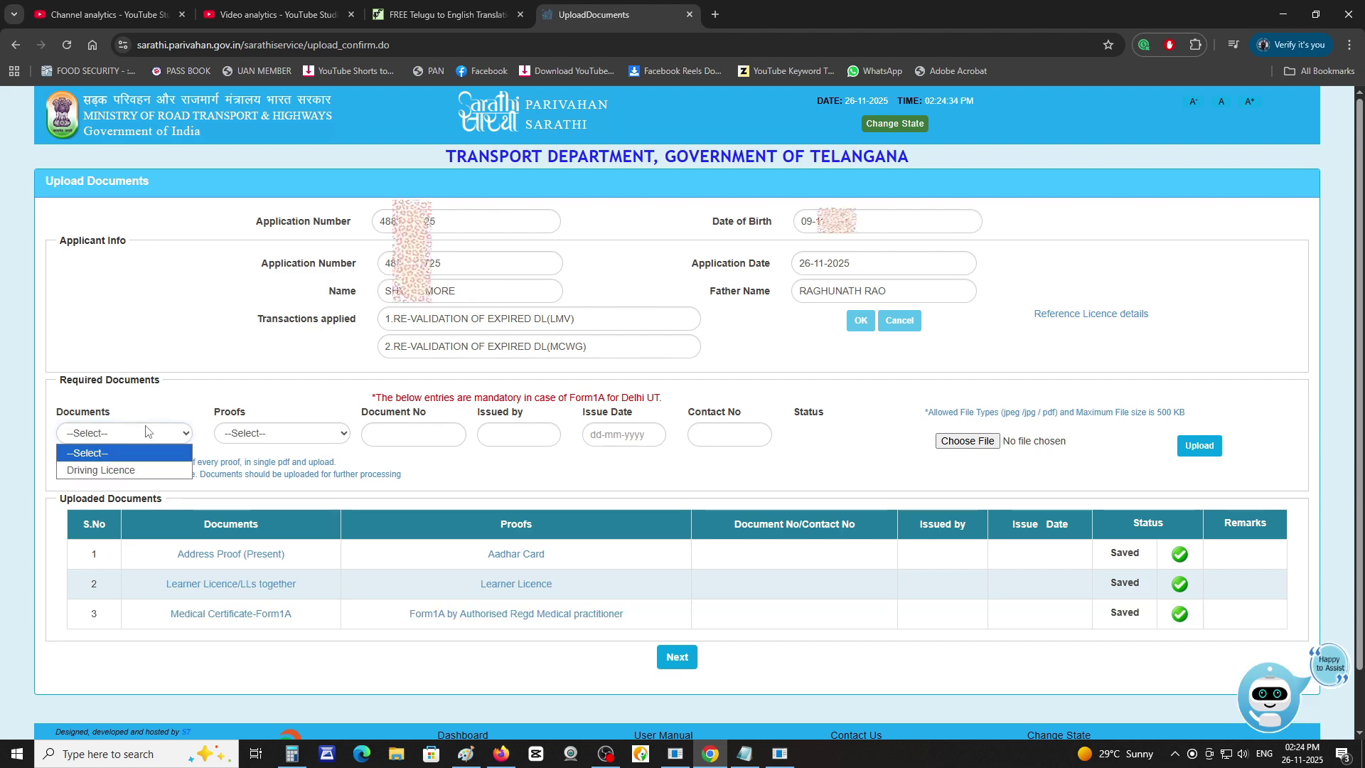
left_click(147, 470)
left_click(967, 441)
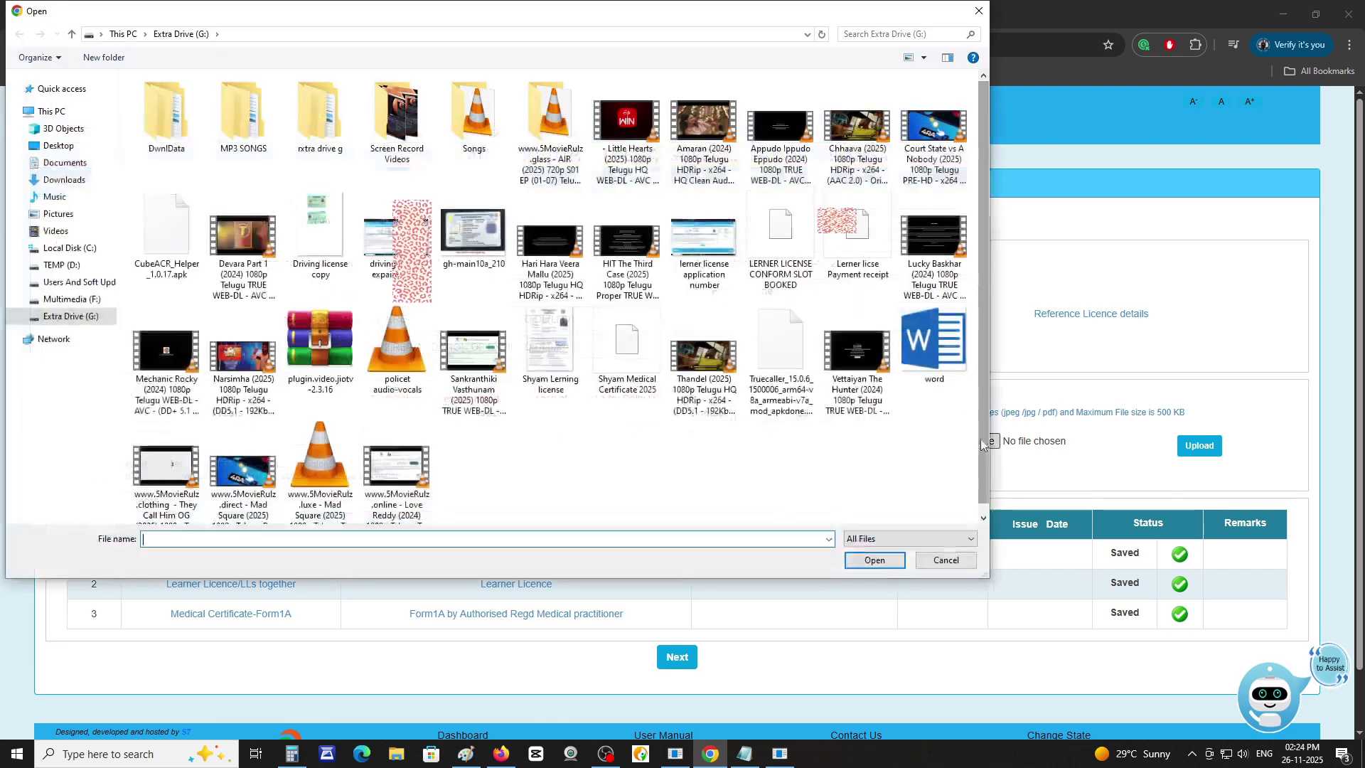
left_click(869, 560)
left_click(1198, 446)
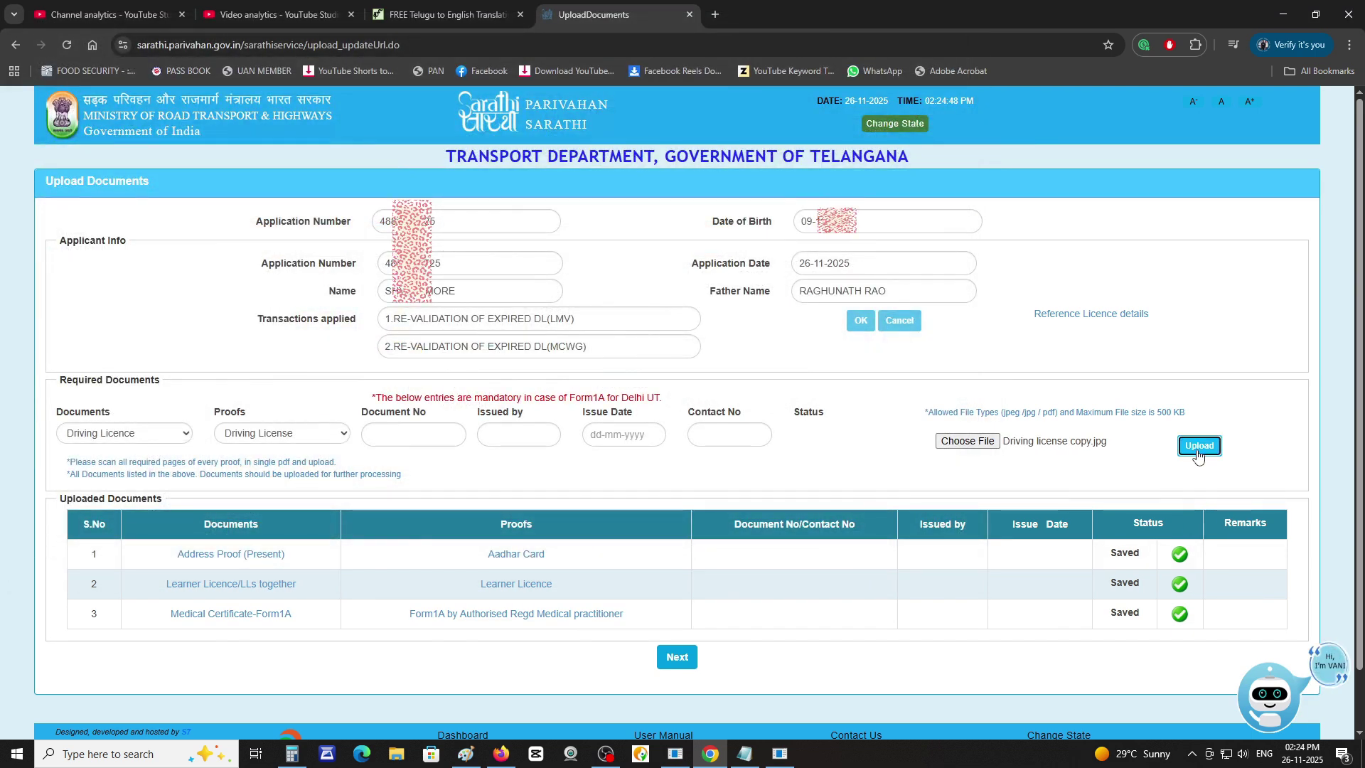
left_click(1088, 448)
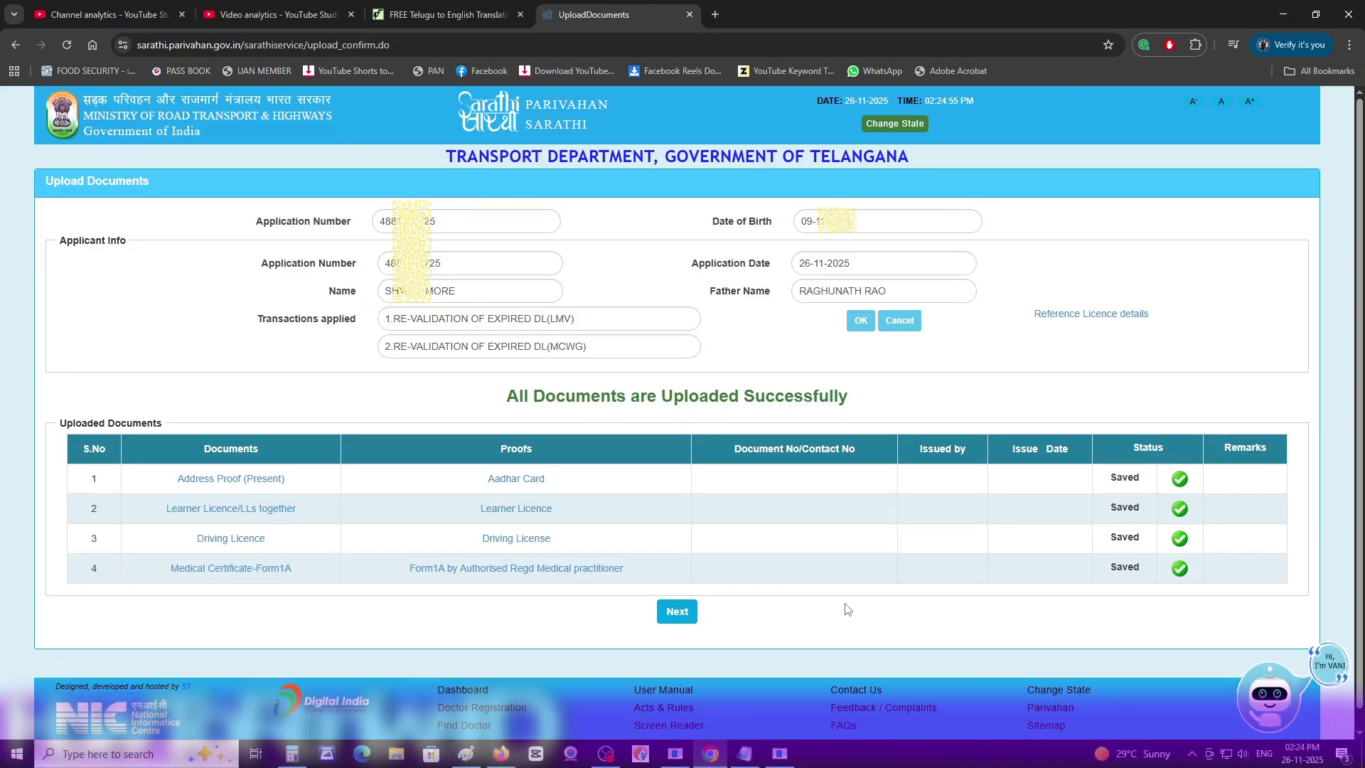
Move past the uploads, submit the application status with the captcha, and reach the 2835.00 fee page
left_click(677, 611)
left_click(533, 293)
type("Z")
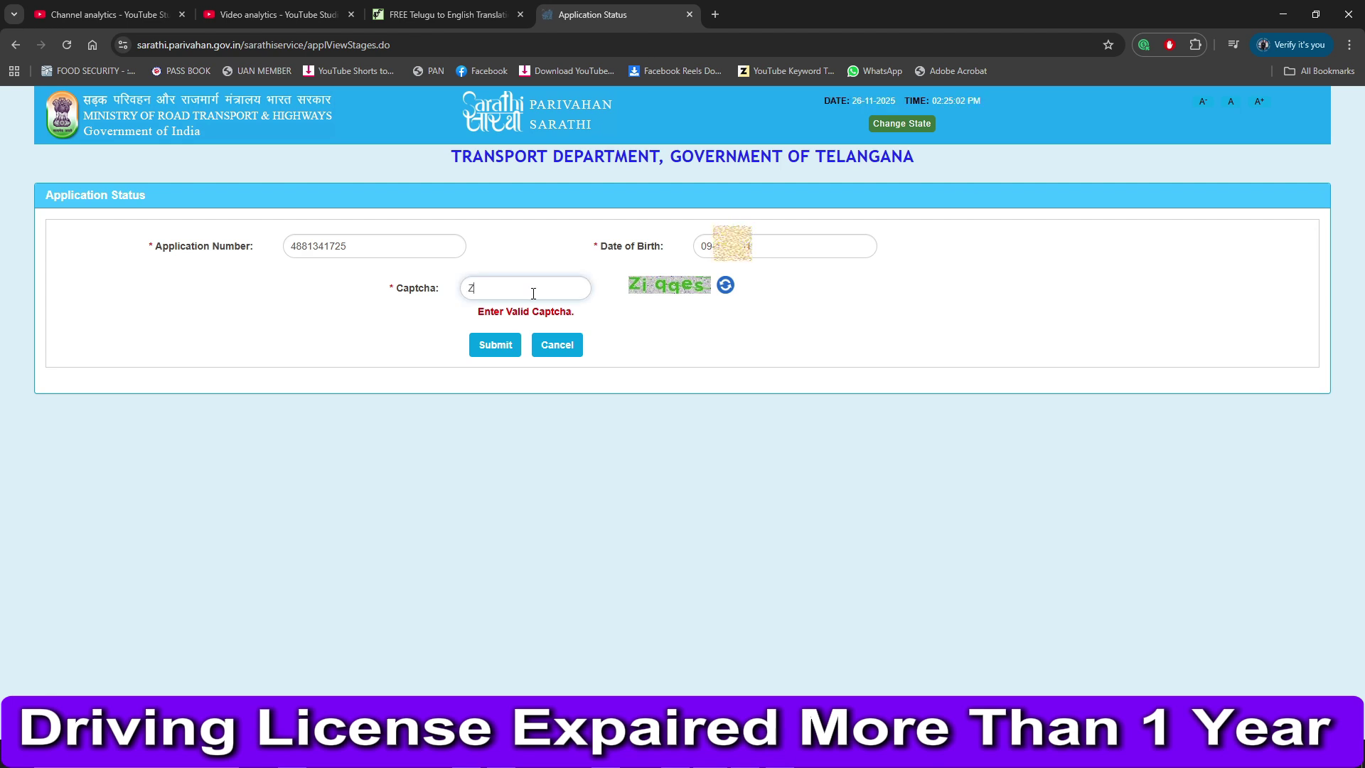
type("iqqes")
left_click(495, 347)
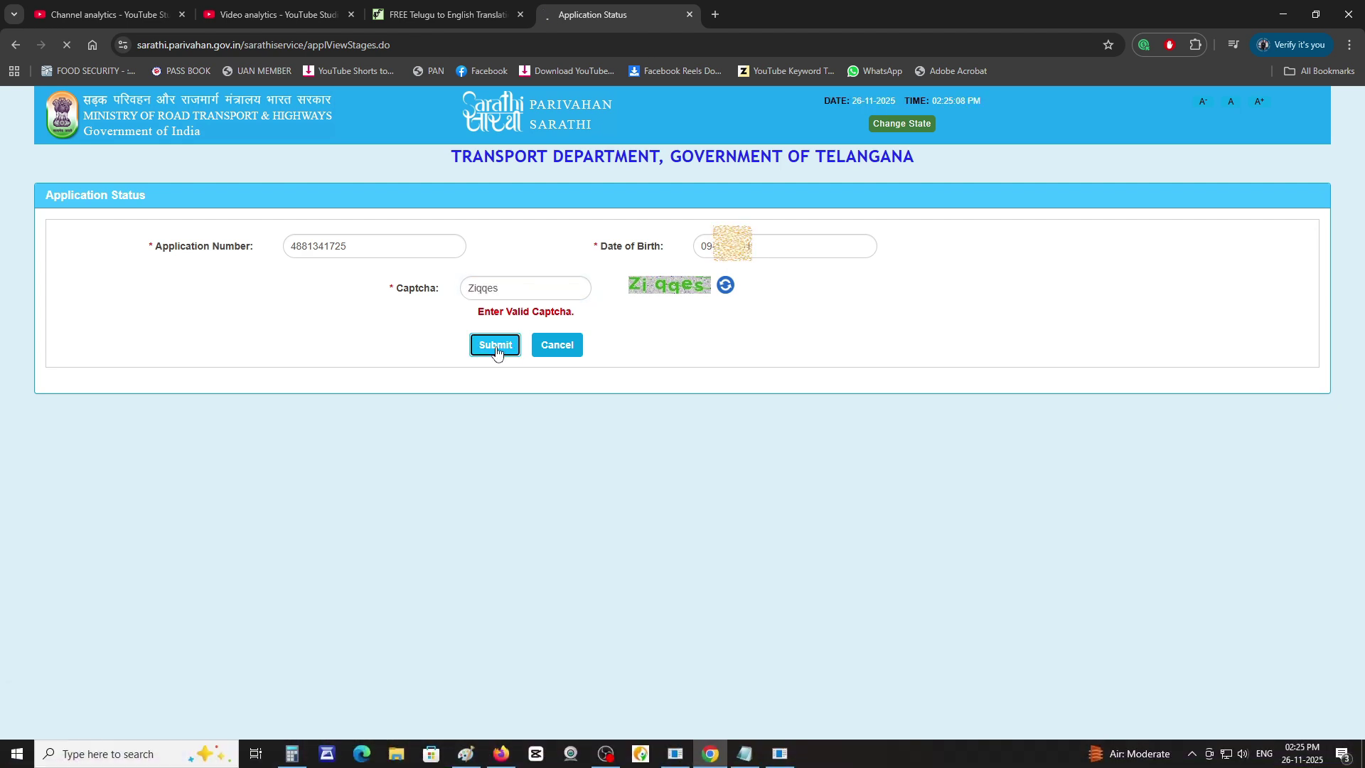
scroll(1263, 478, "down", 8)
scroll(1263, 477, "down", 1)
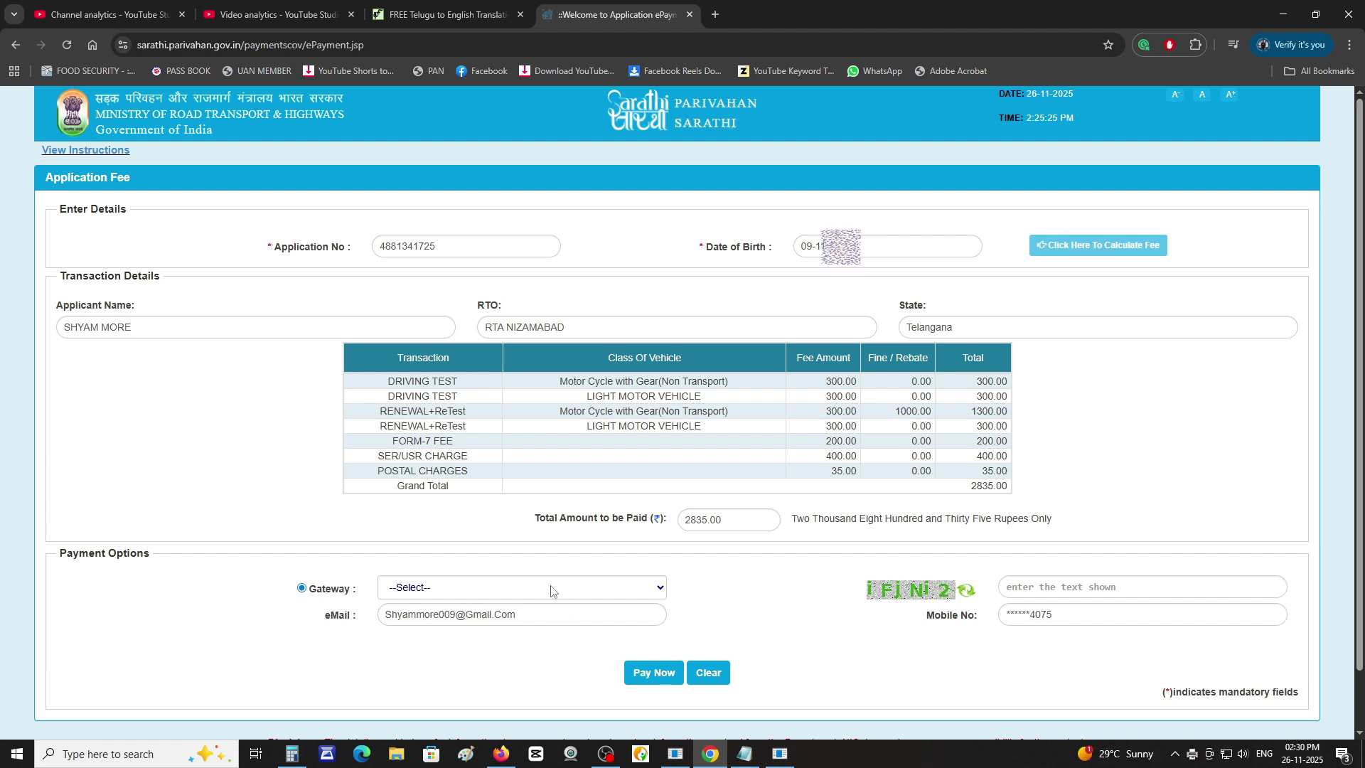
Pay the 2835.00 fee via the Common PGI gateway with the captcha, generating the payment token
left_click(549, 587)
left_click(538, 619)
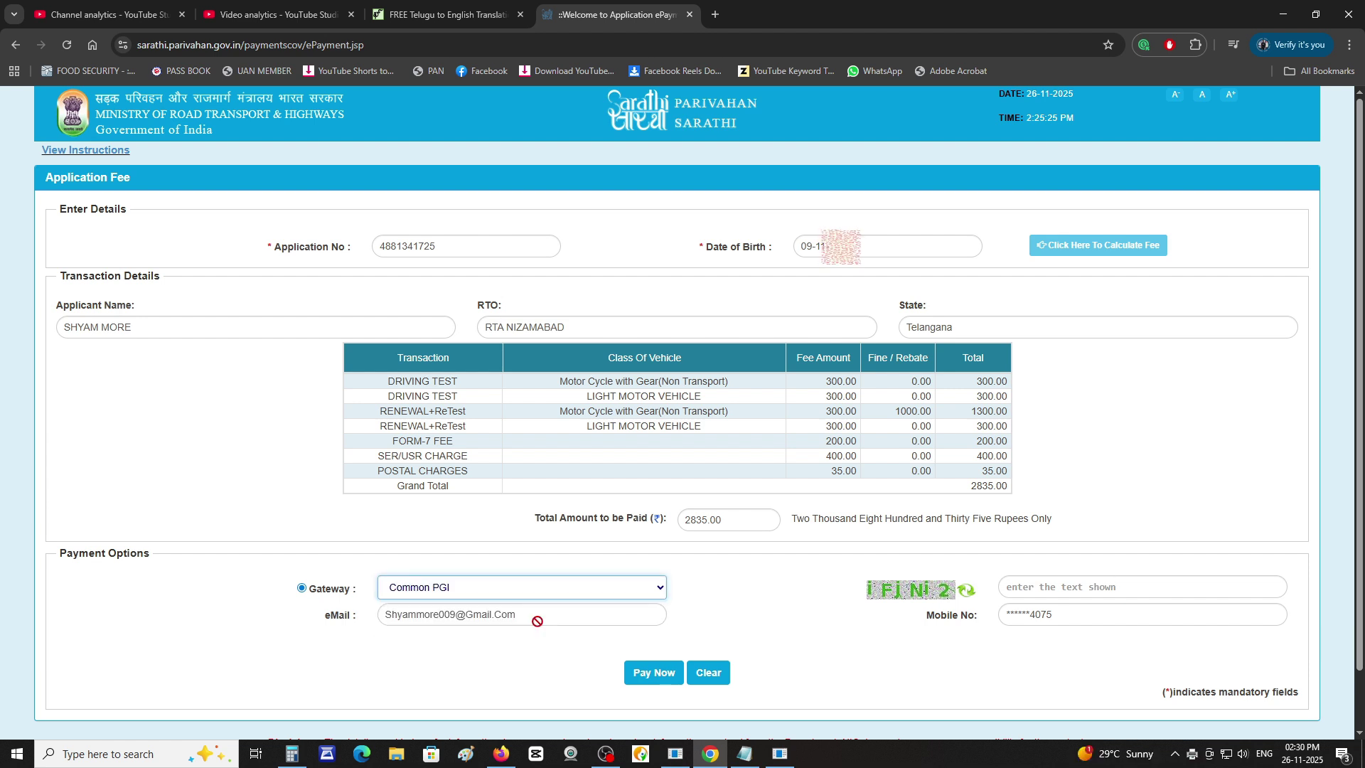
left_click(1040, 587)
type("iFjNi2")
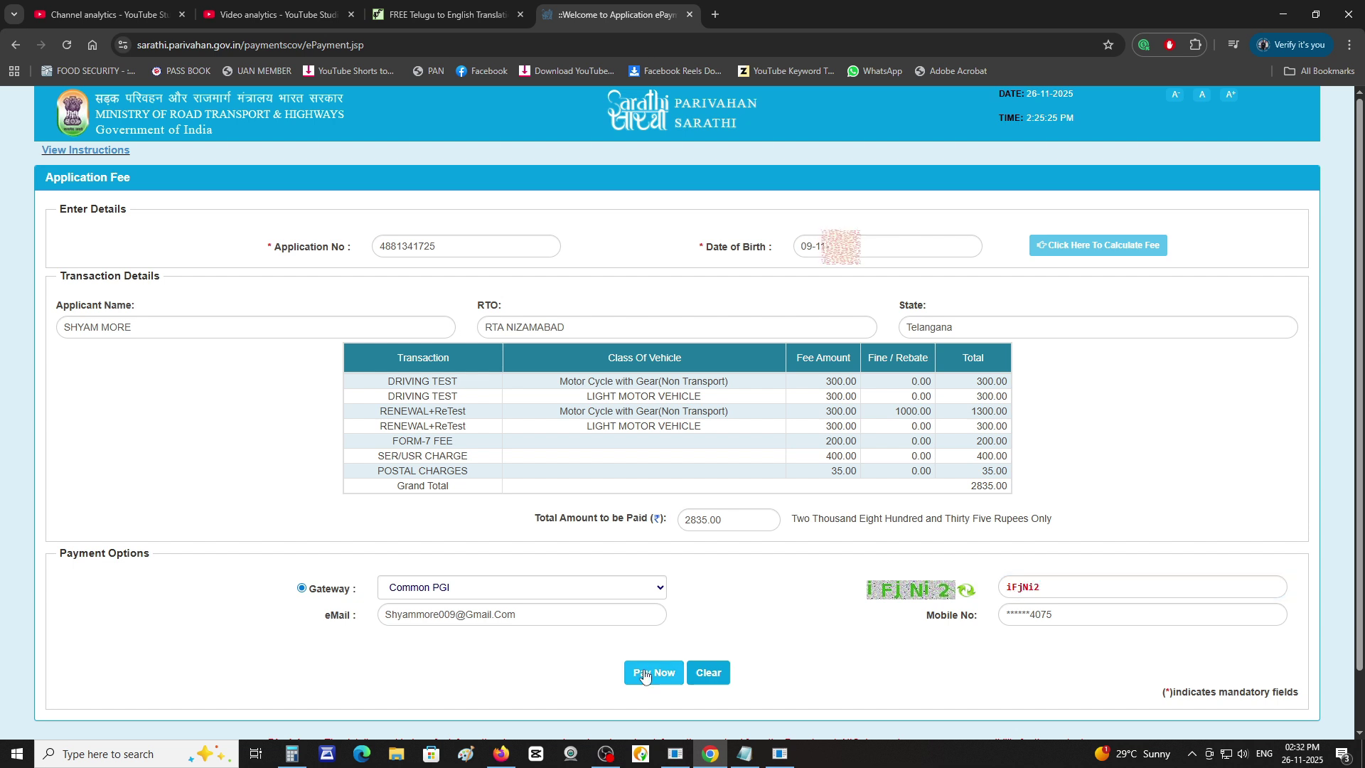
left_click(649, 671)
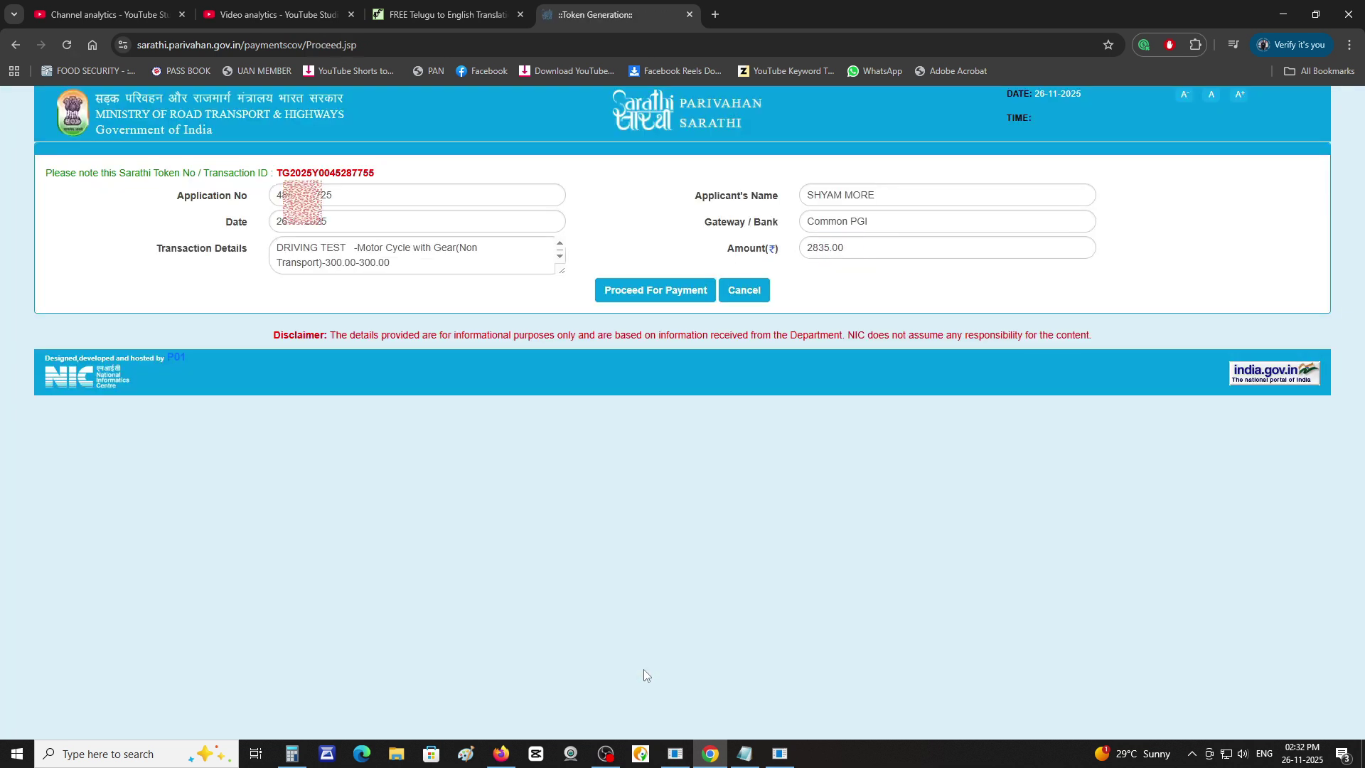
left_click(649, 292)
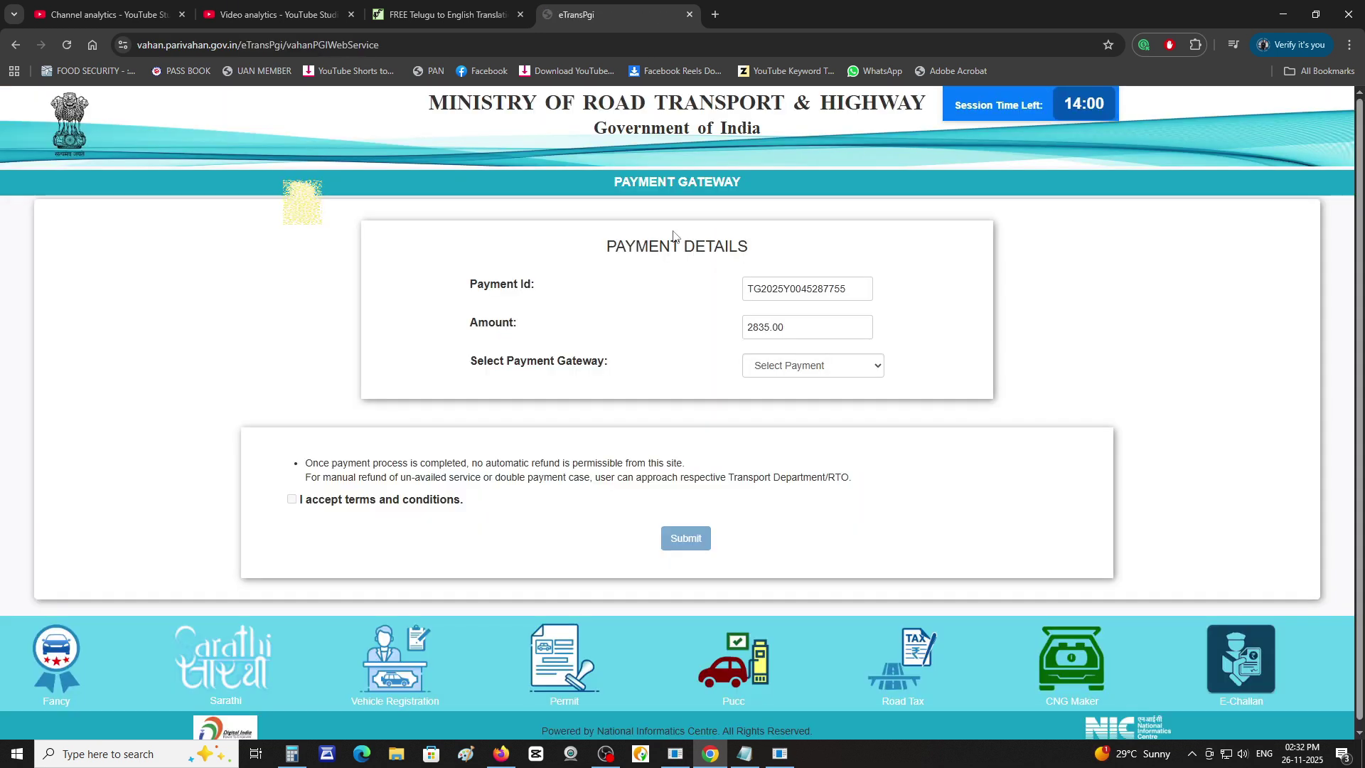
Send the payment through the MEESEVA gateway, accepting the terms and its charges summary
left_click(832, 370)
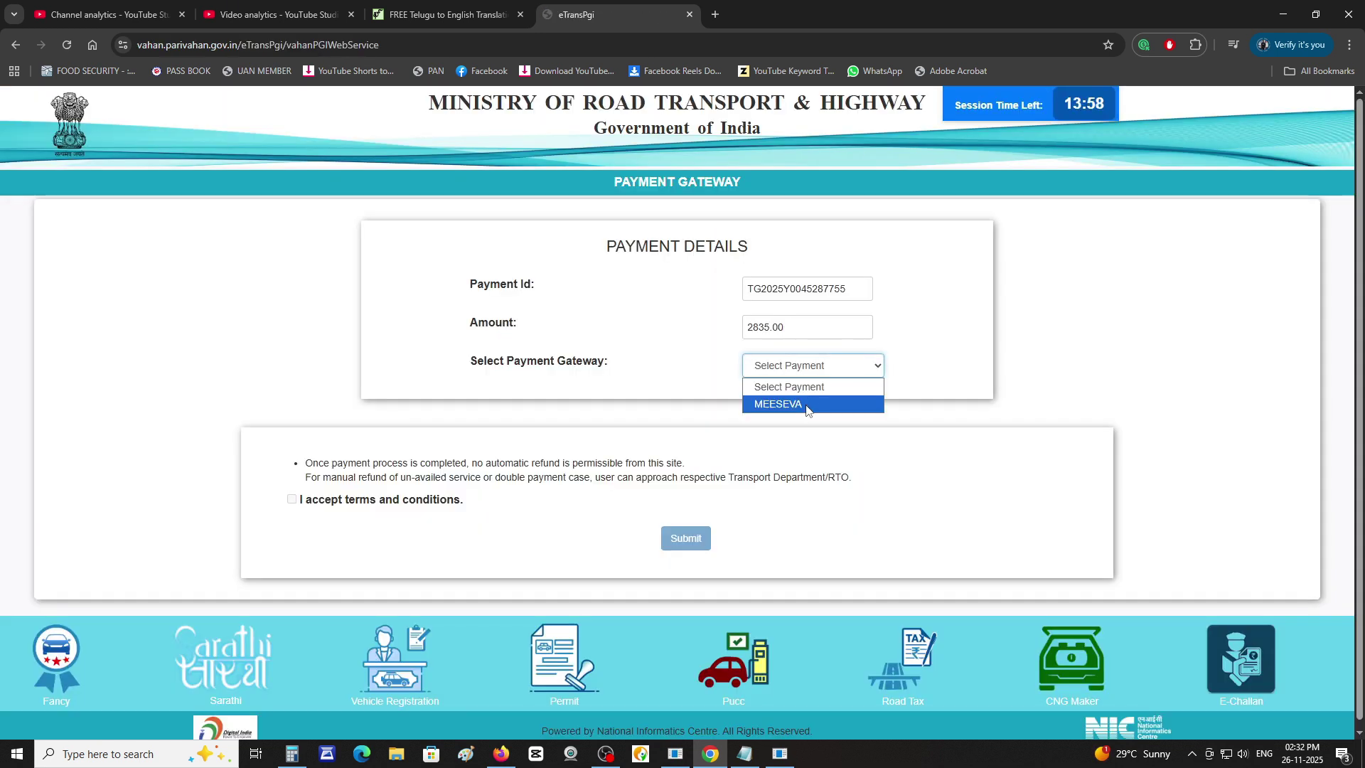
left_click(818, 399)
left_click(292, 500)
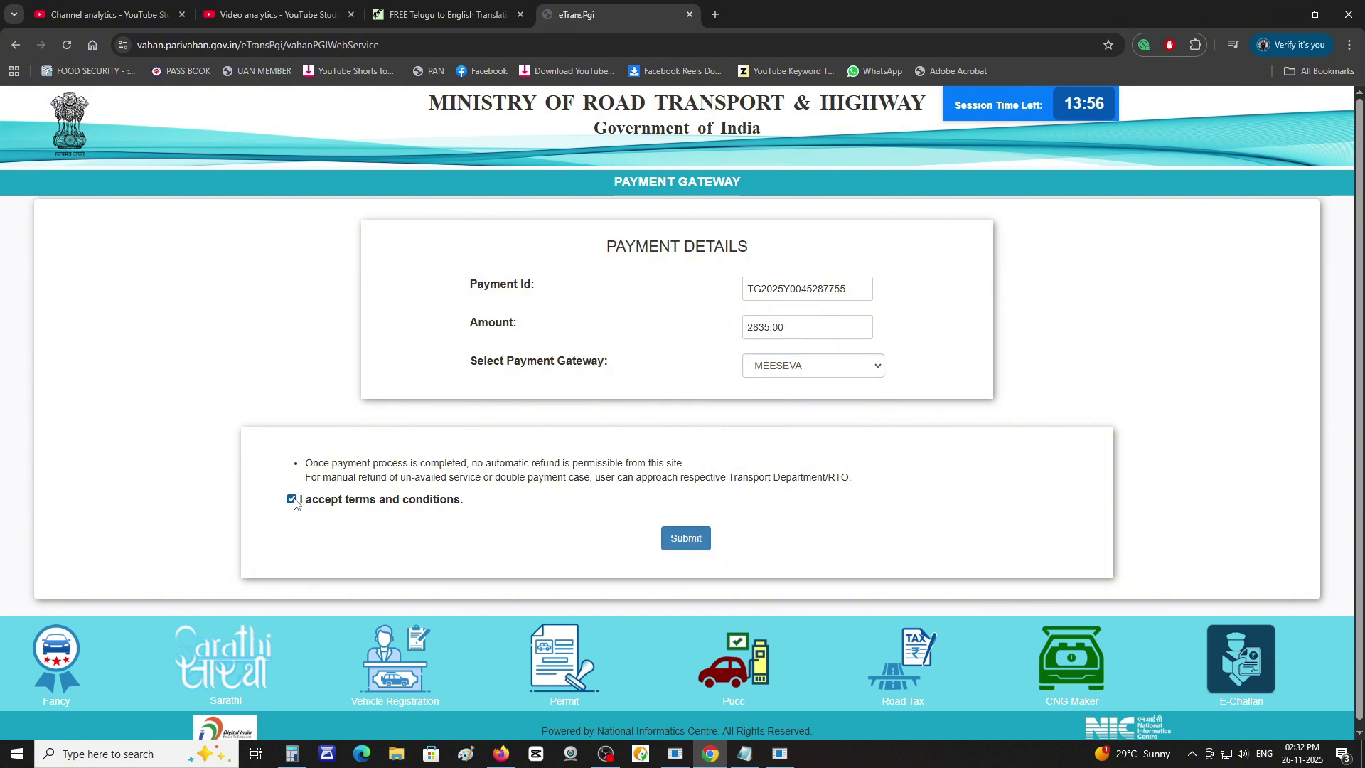
left_click(702, 531)
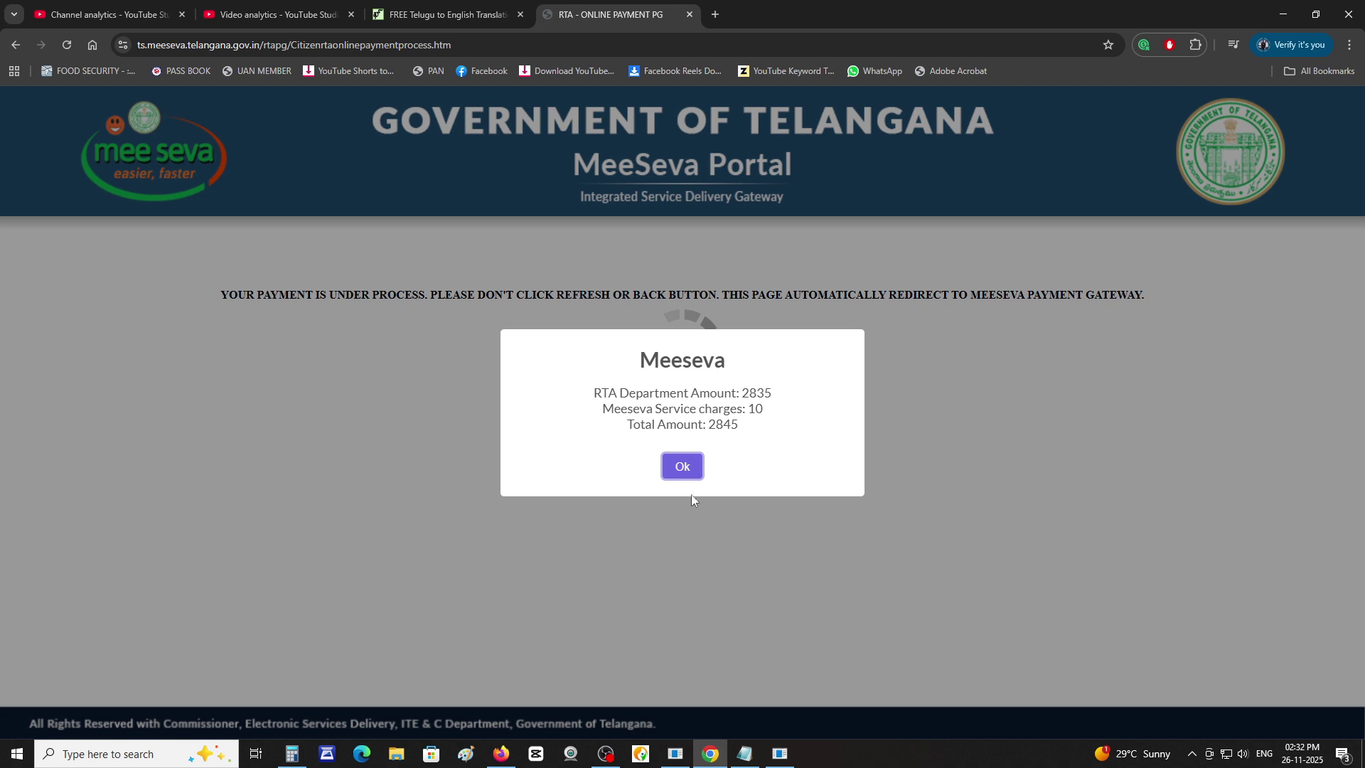
left_click(682, 467)
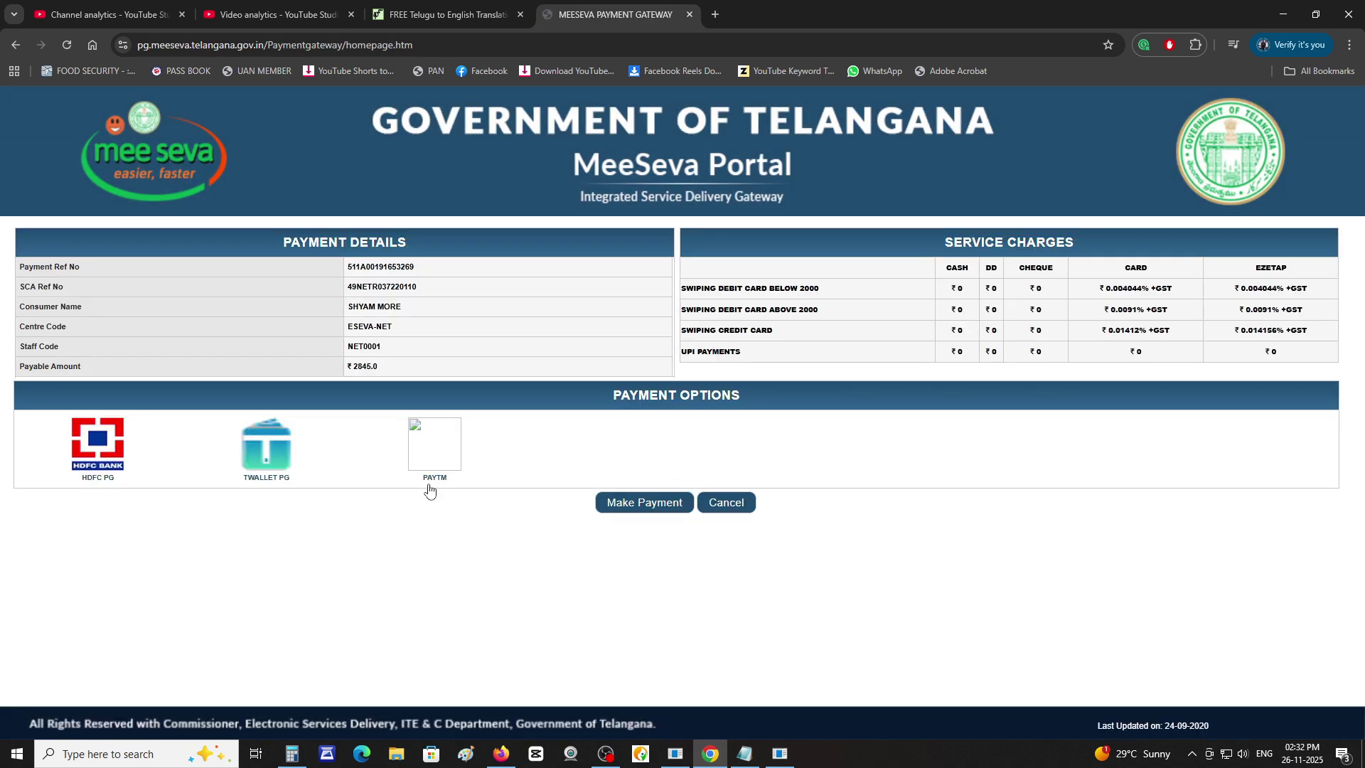
Pay the fee through HDFC PG using UPI
left_click(98, 444)
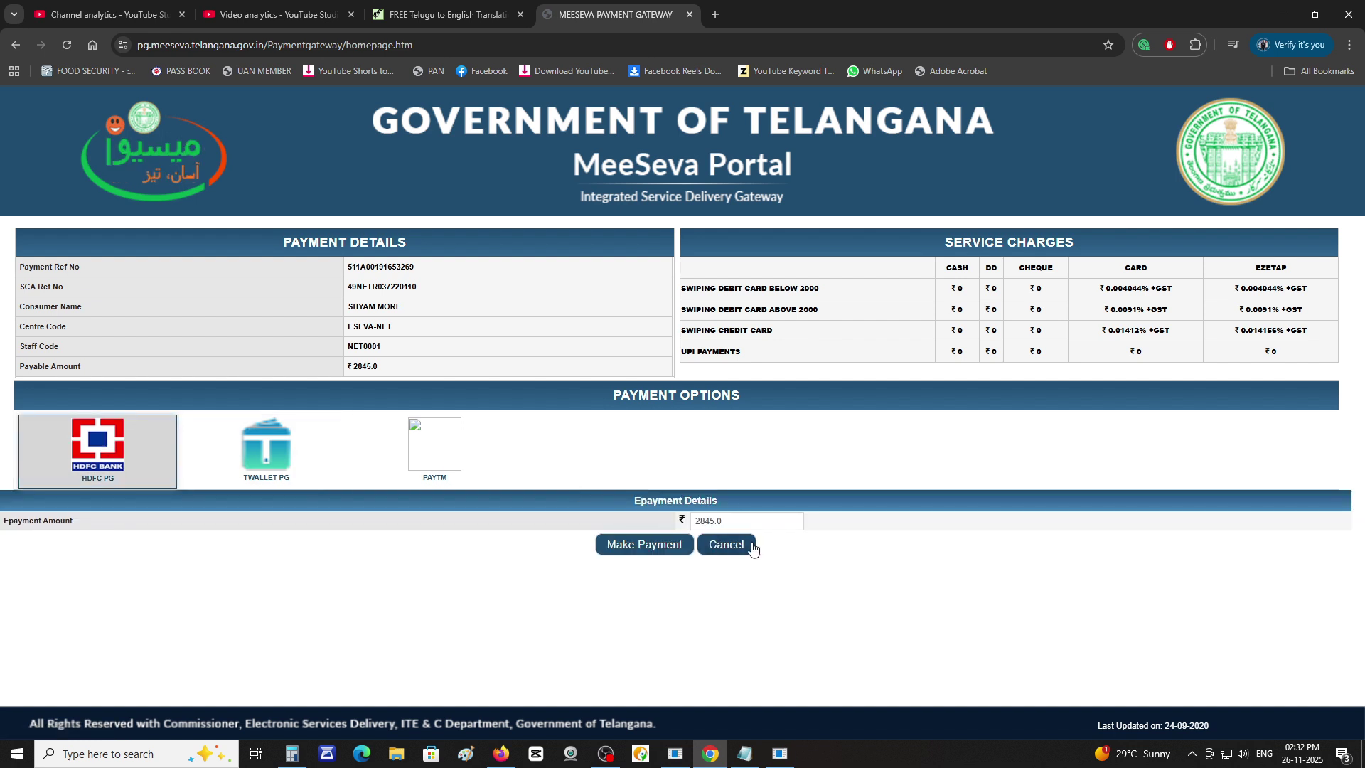
left_click(643, 544)
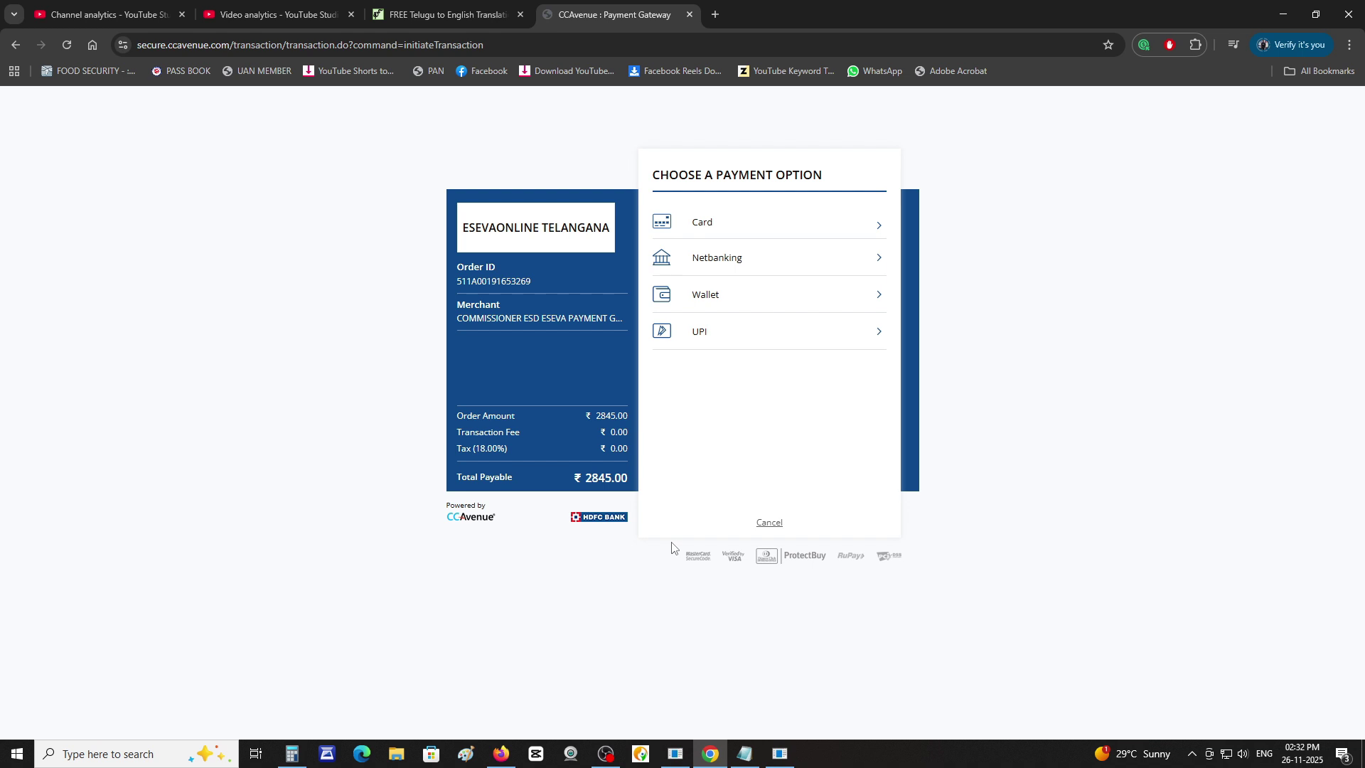
left_click(724, 335)
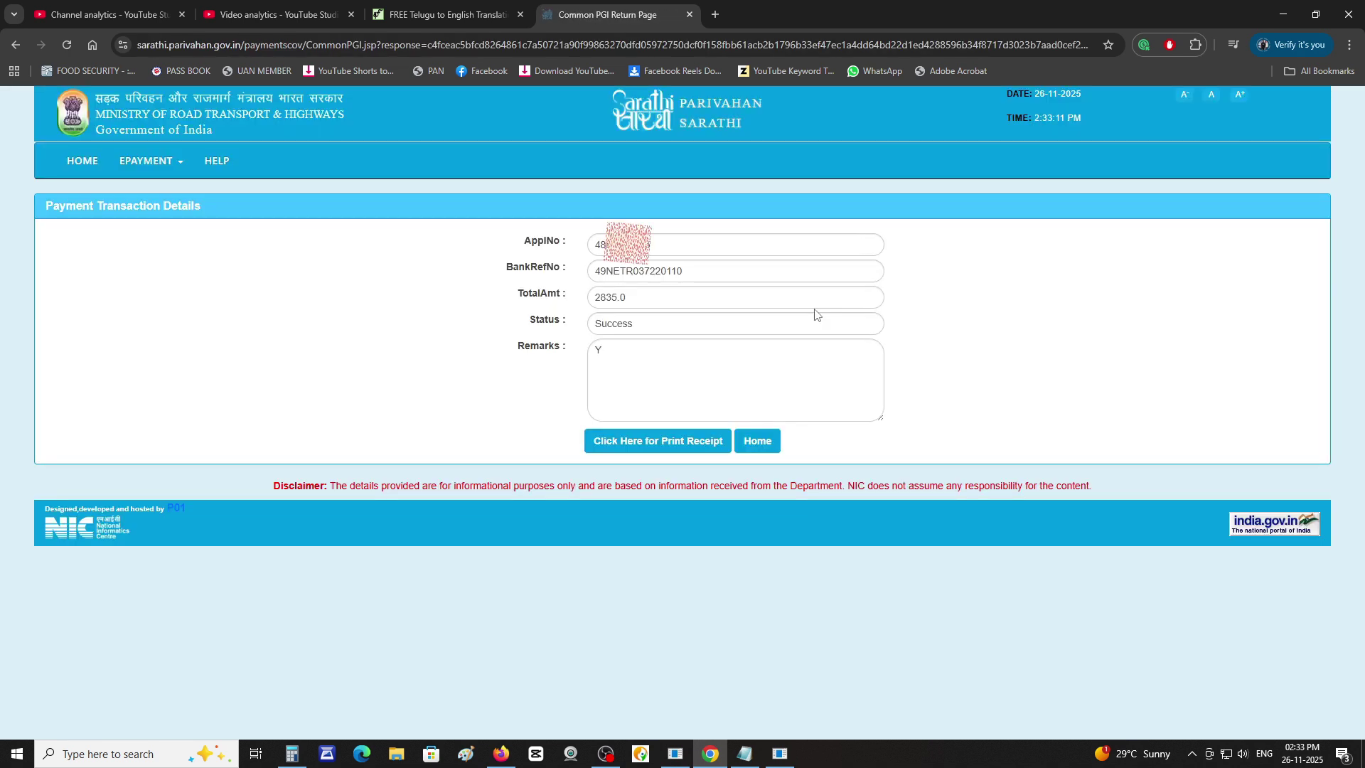
Print the 2835.00 e-payment receipt as Report.pdf, then close it and return to Sarathi home
left_click(676, 447)
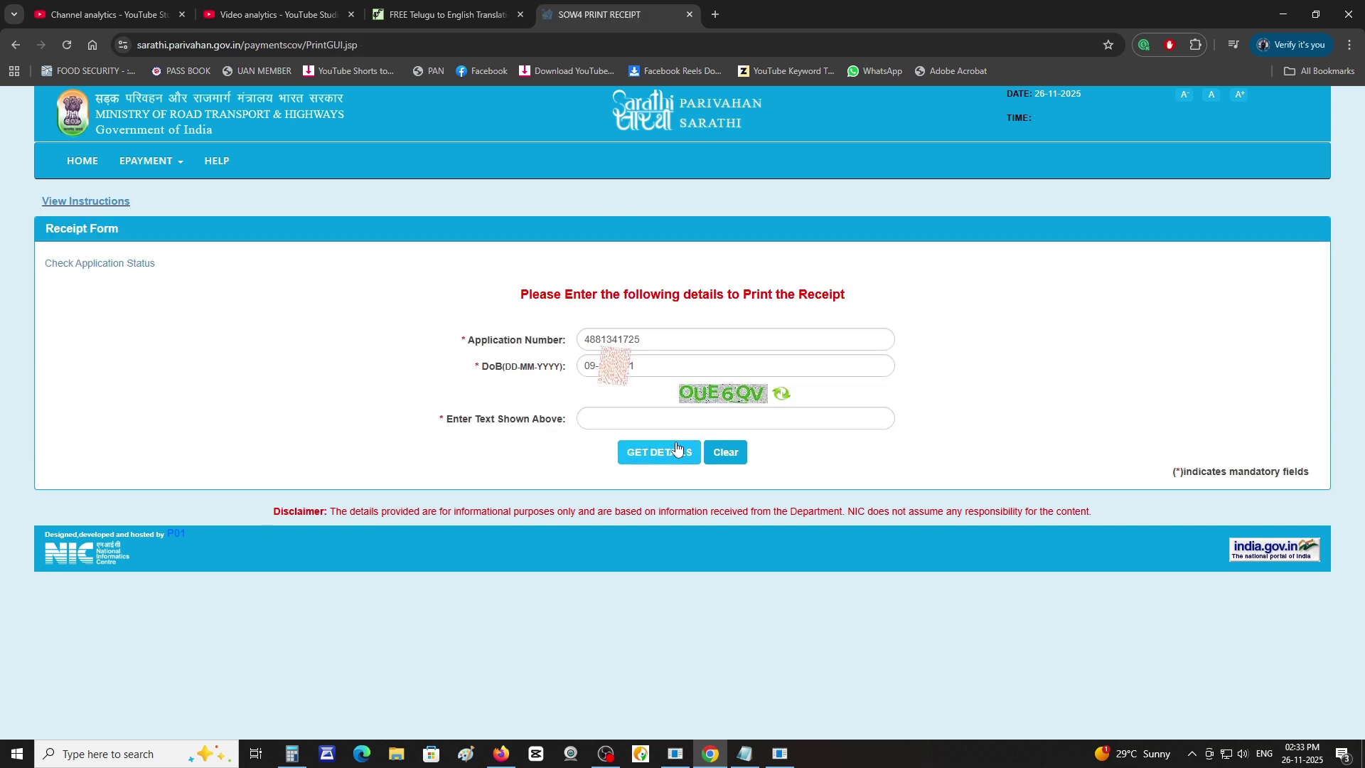
left_click(657, 423)
type("OU")
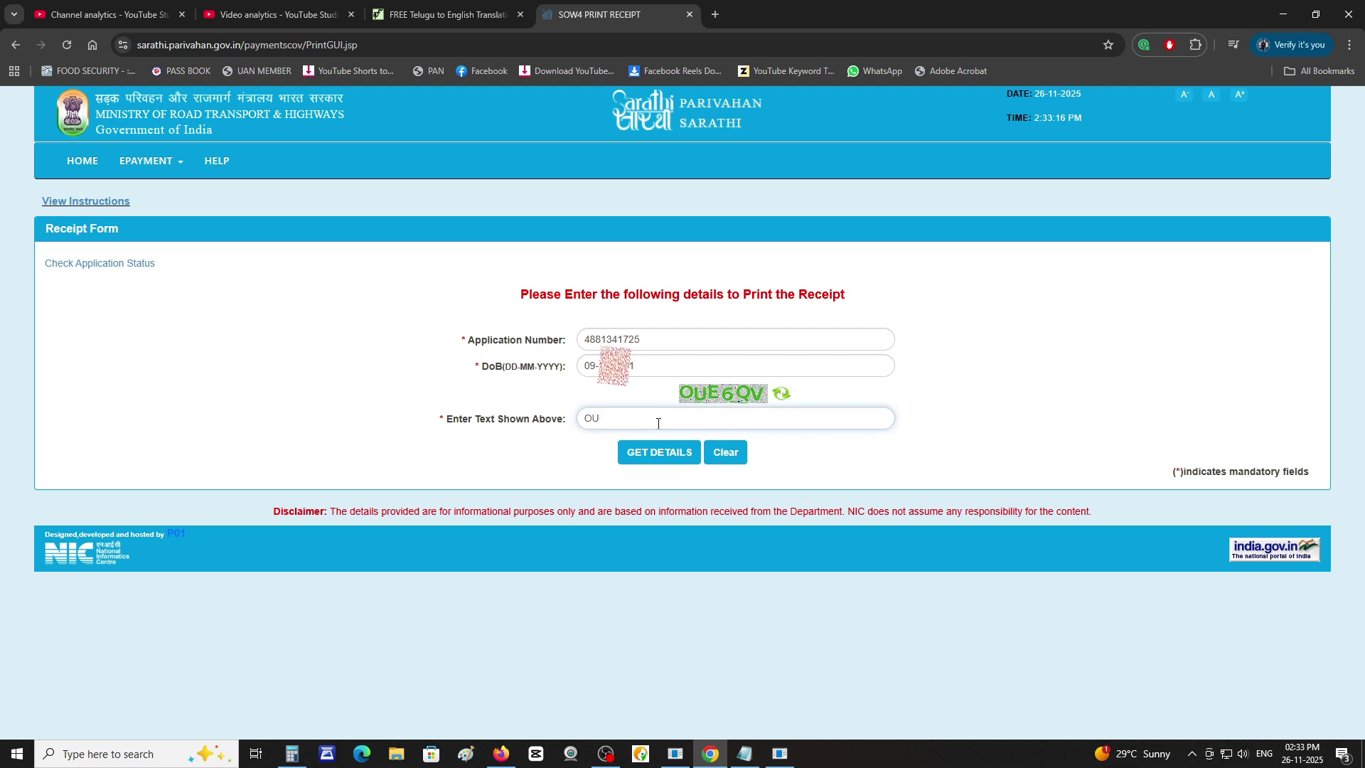
type("E6QV")
left_click(672, 450)
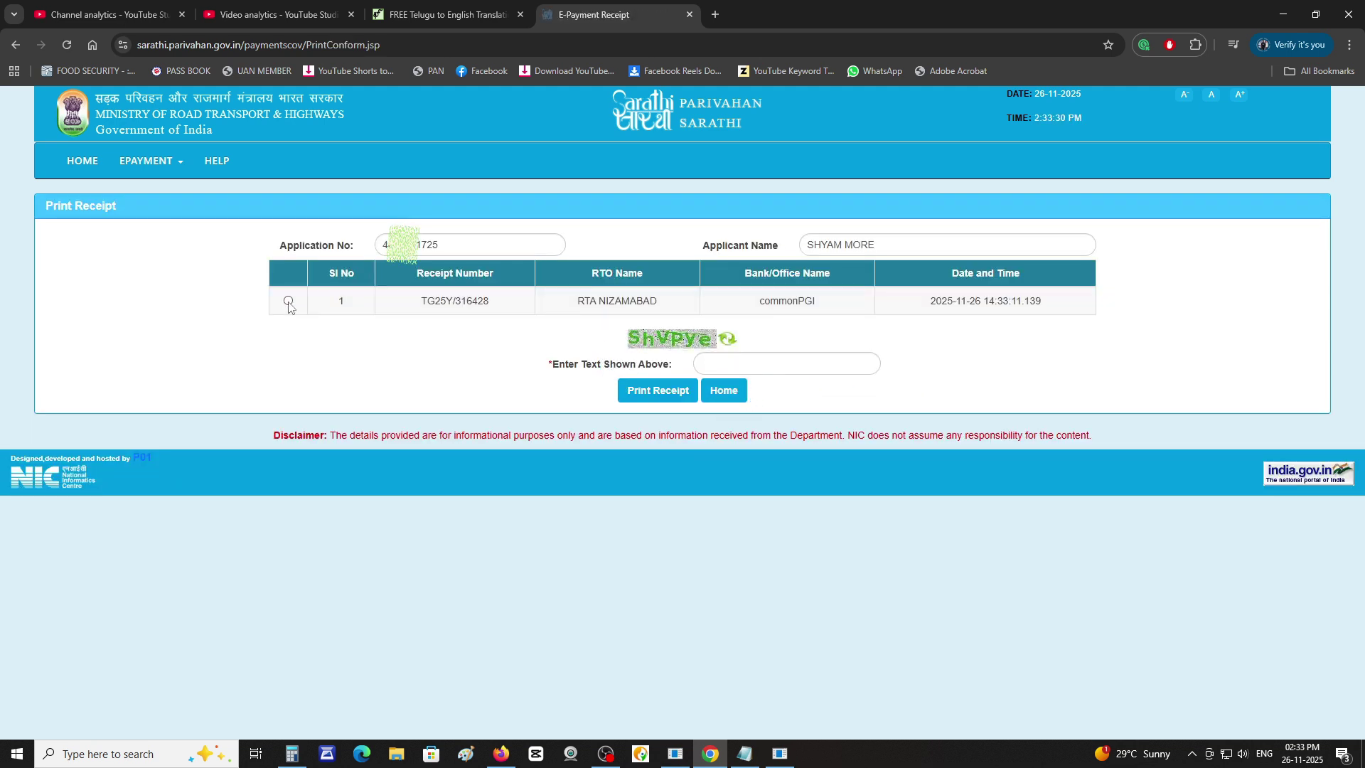
type("ShVPye")
left_click(669, 392)
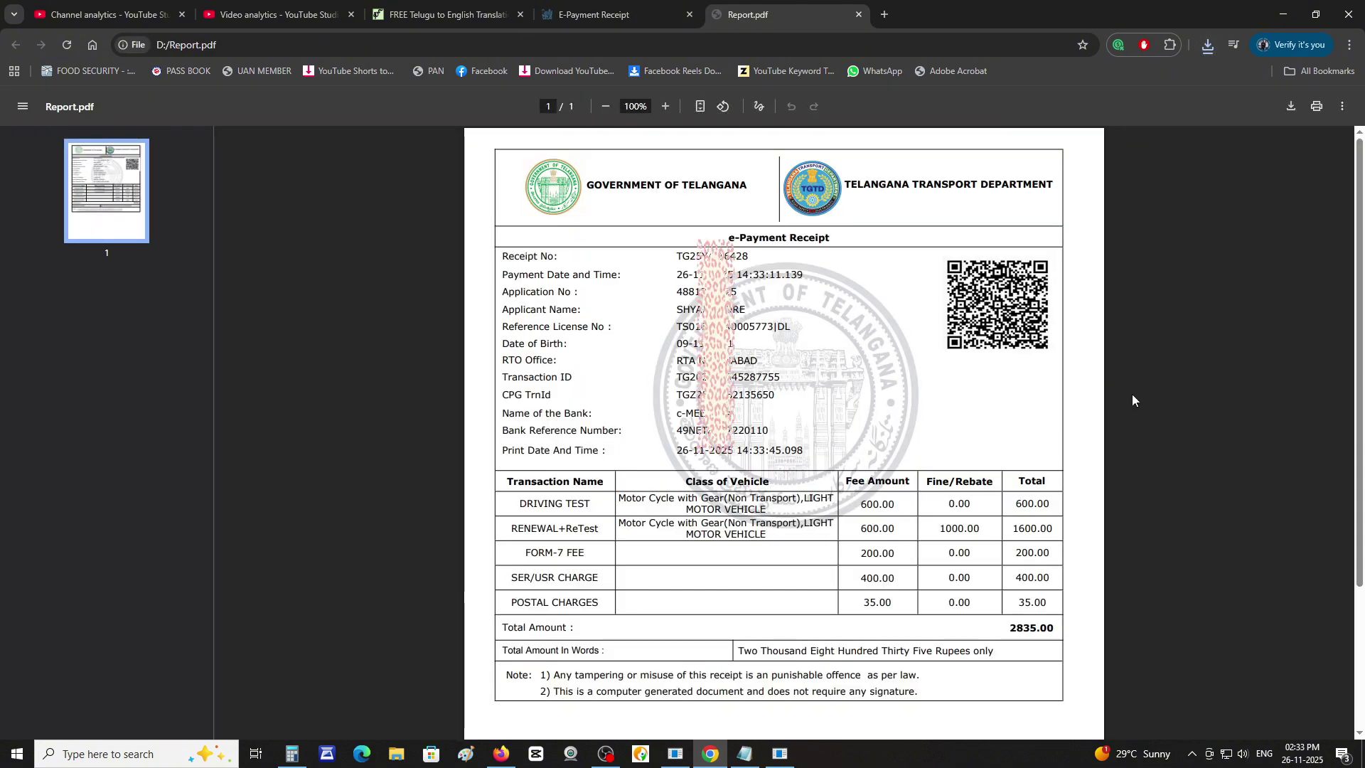
left_click(860, 14)
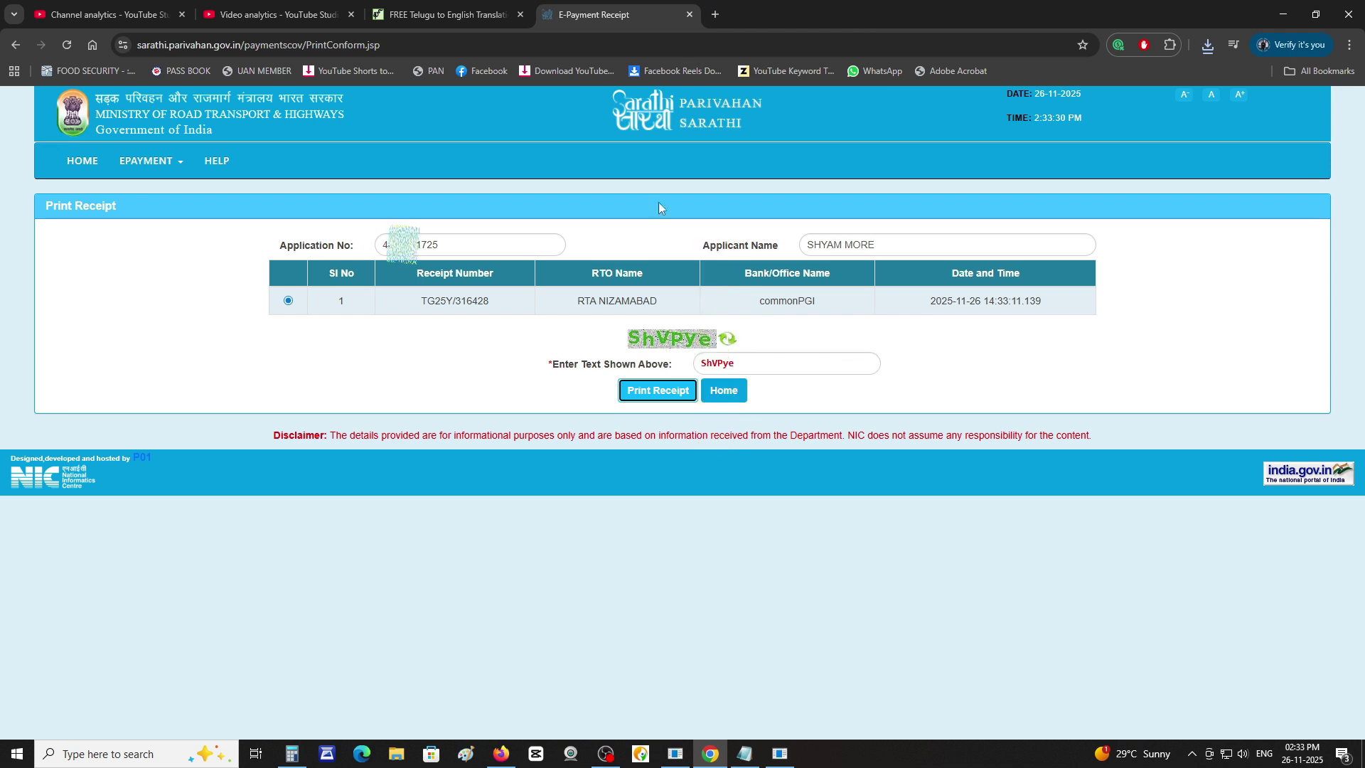
left_click(723, 391)
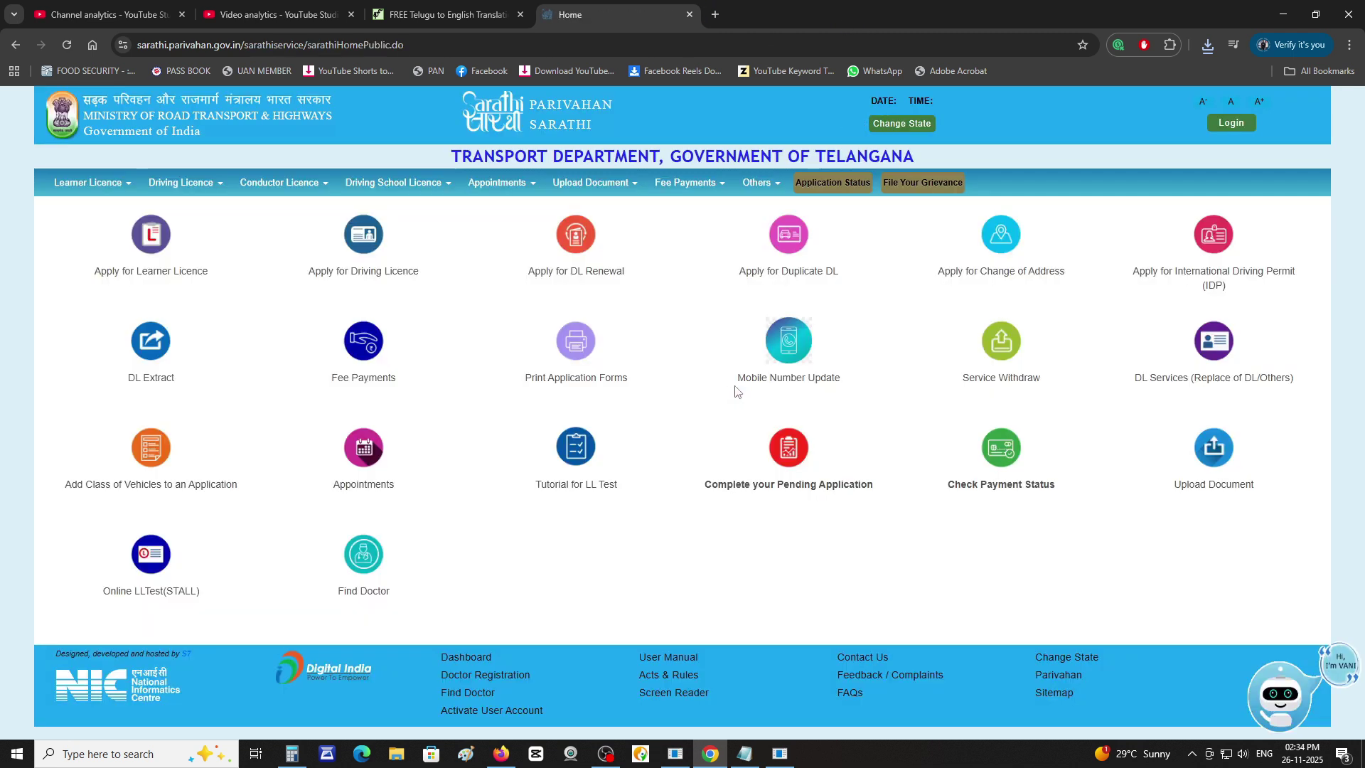
Check application status with the application number, date of birth and captcha, then proceed to DL slot booking
left_click(851, 184)
key("ctrl+v")
key("Tab")
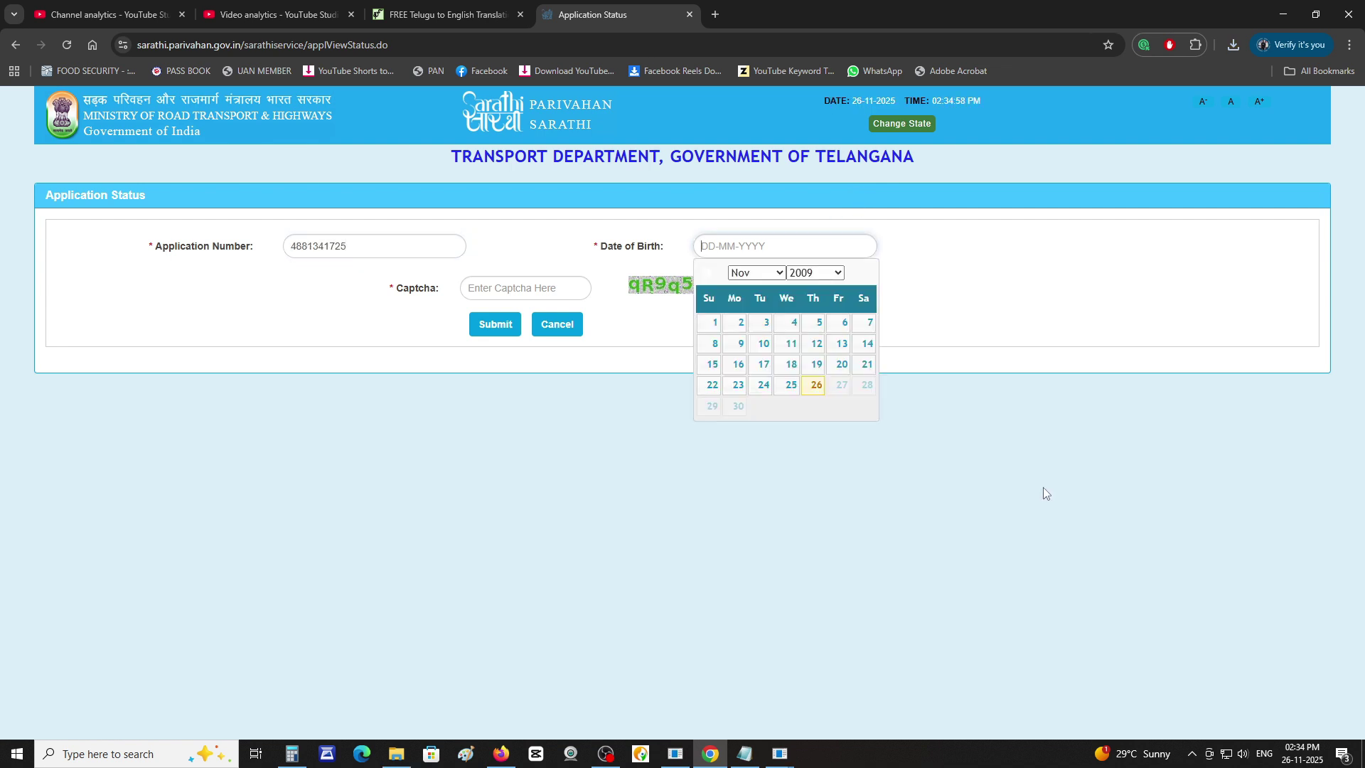
type("09-11")
key("Tab")
type("qR9")
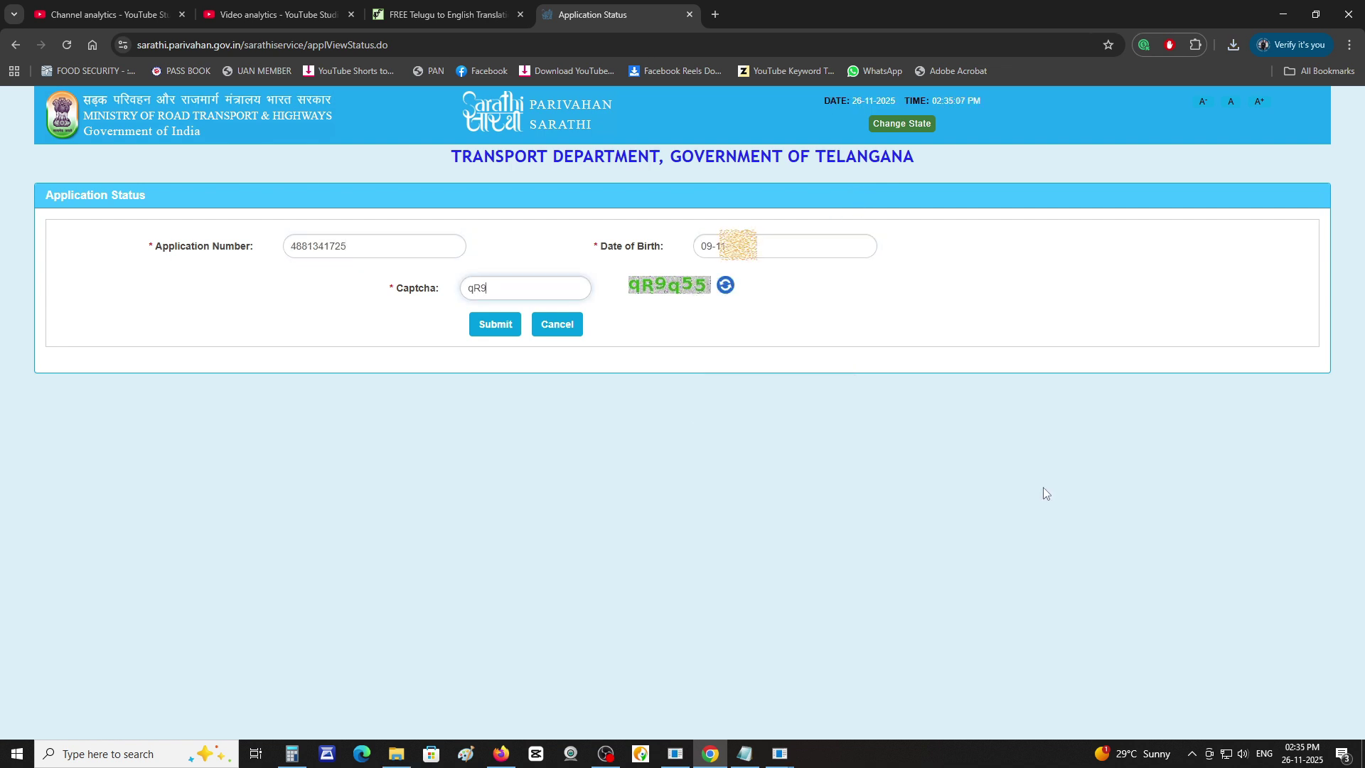
type("q55")
left_click(497, 329)
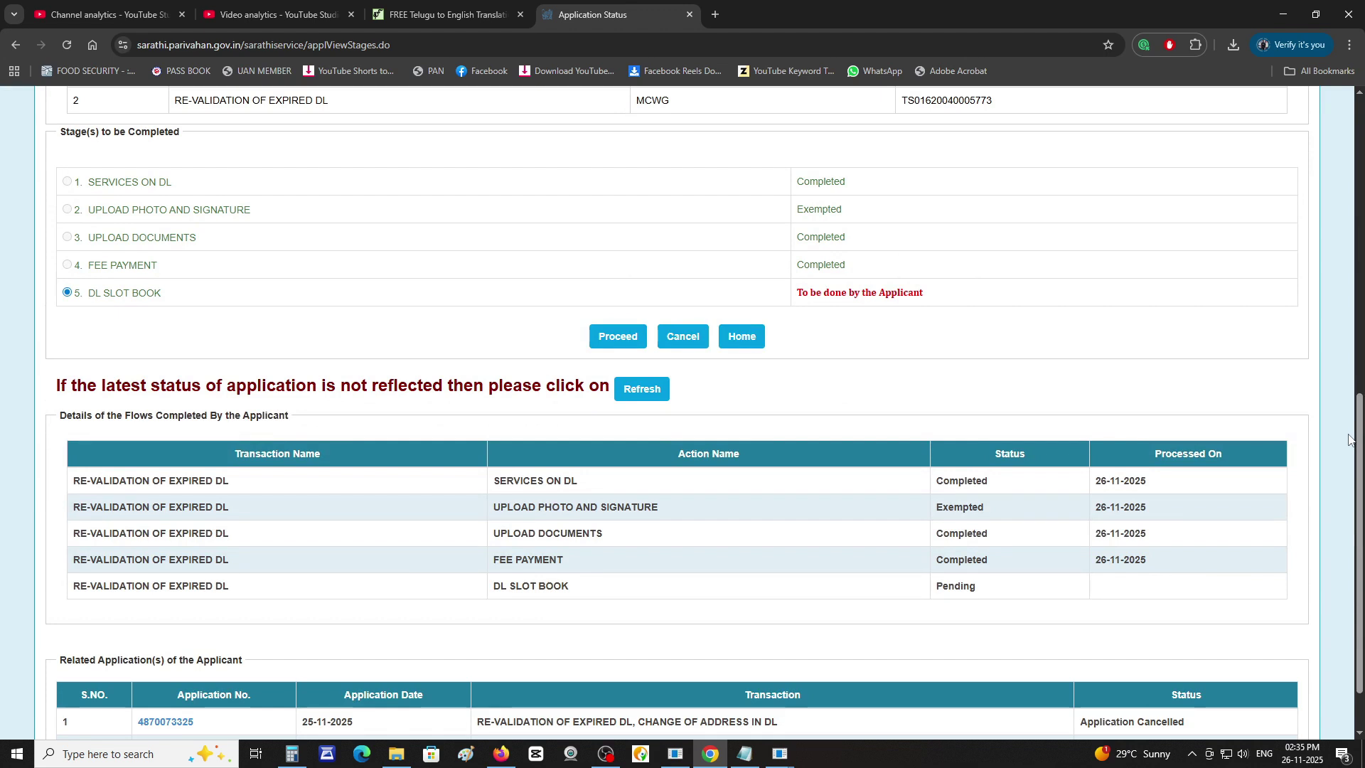
scroll(1352, 435, "up", 1)
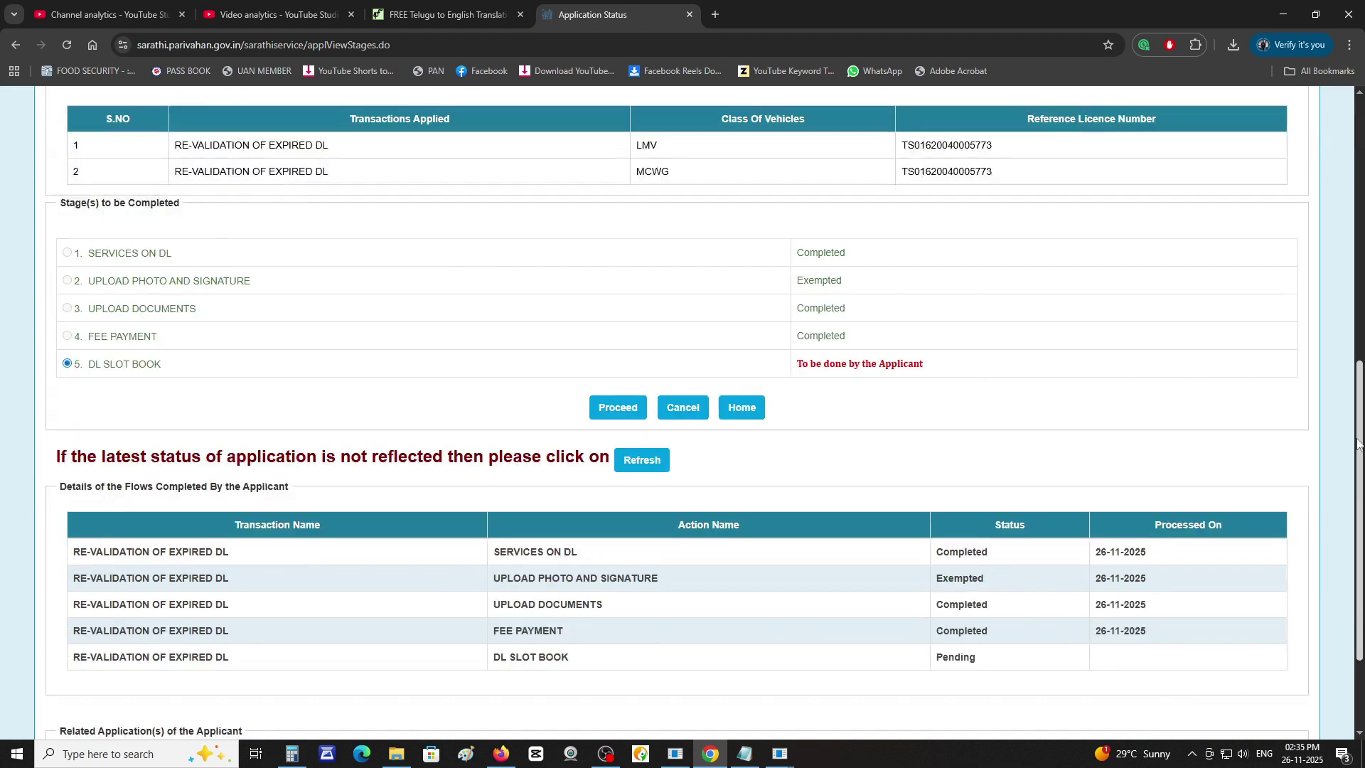
left_click(616, 409)
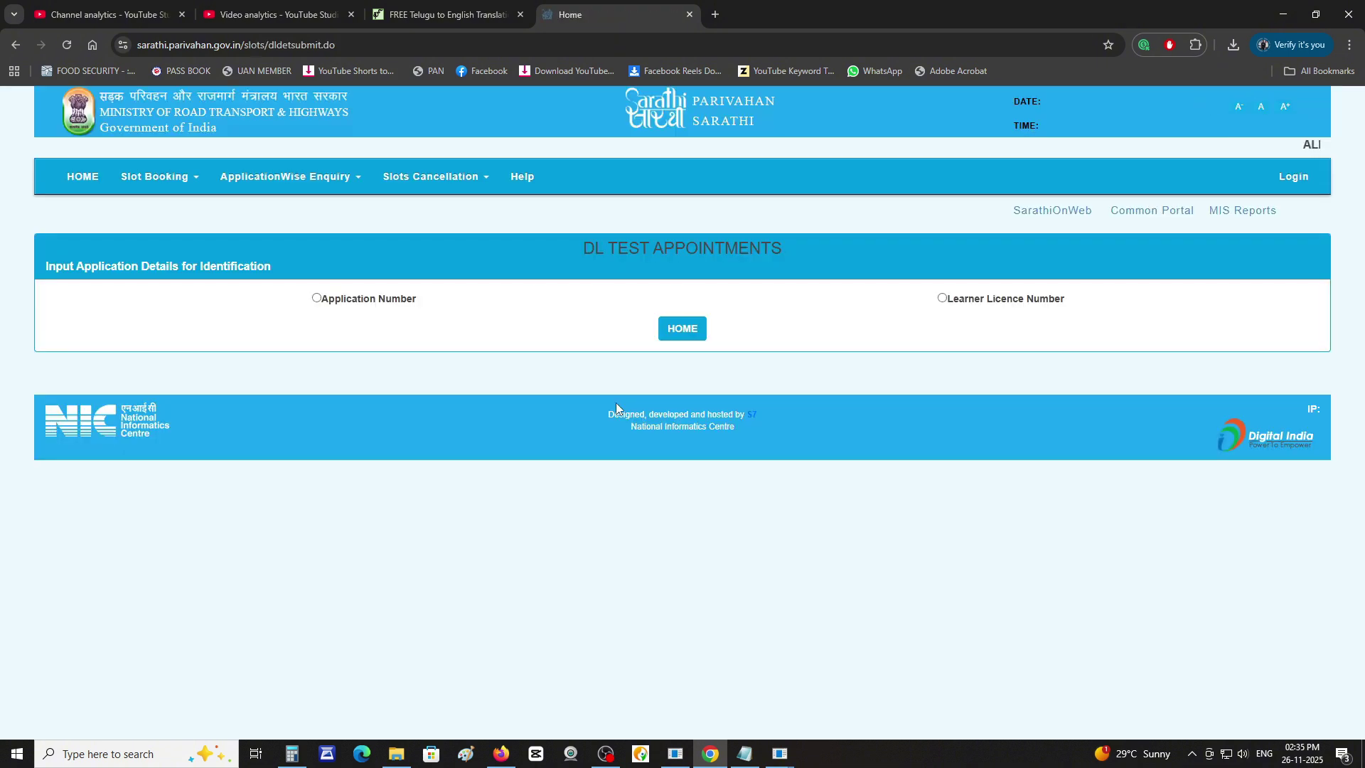
Identify the applicant by application number and verification code for slot booking
left_click(317, 299)
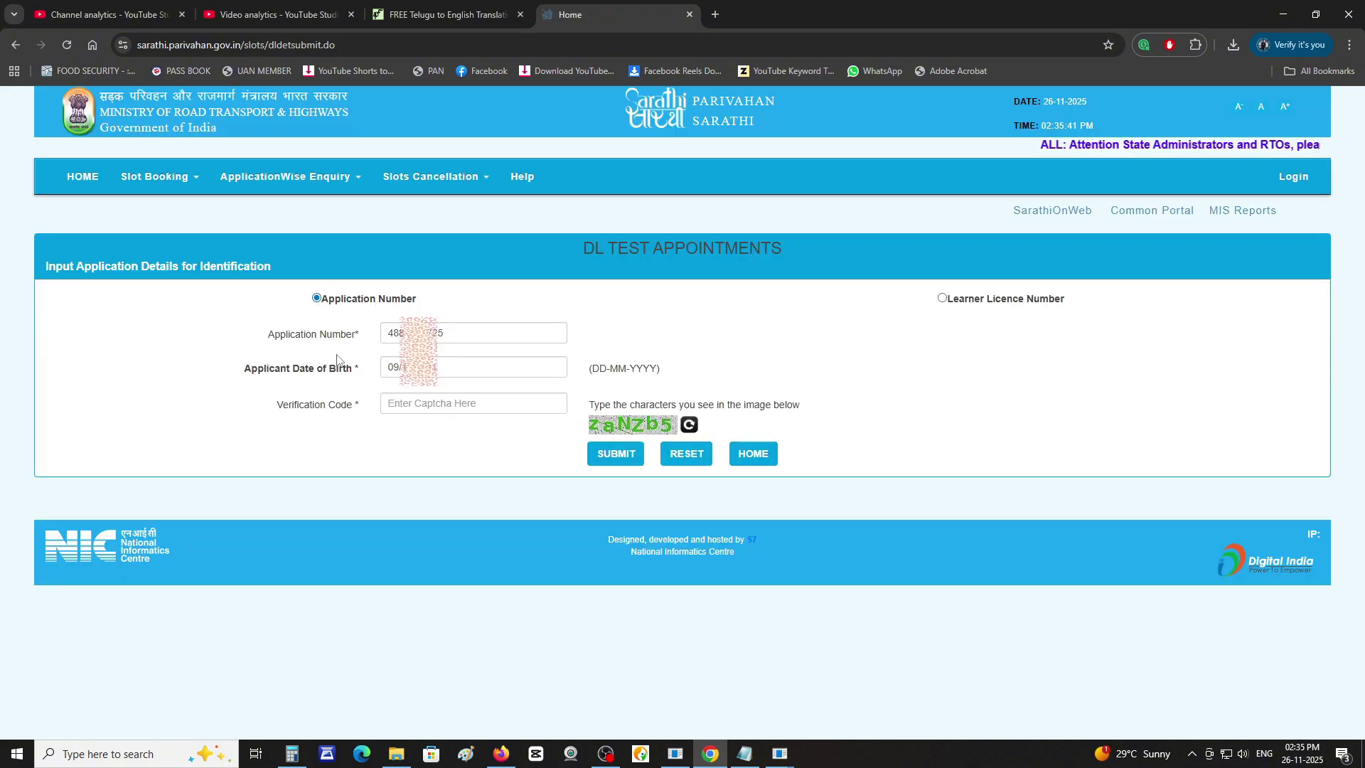
left_click(471, 403)
type("zaN")
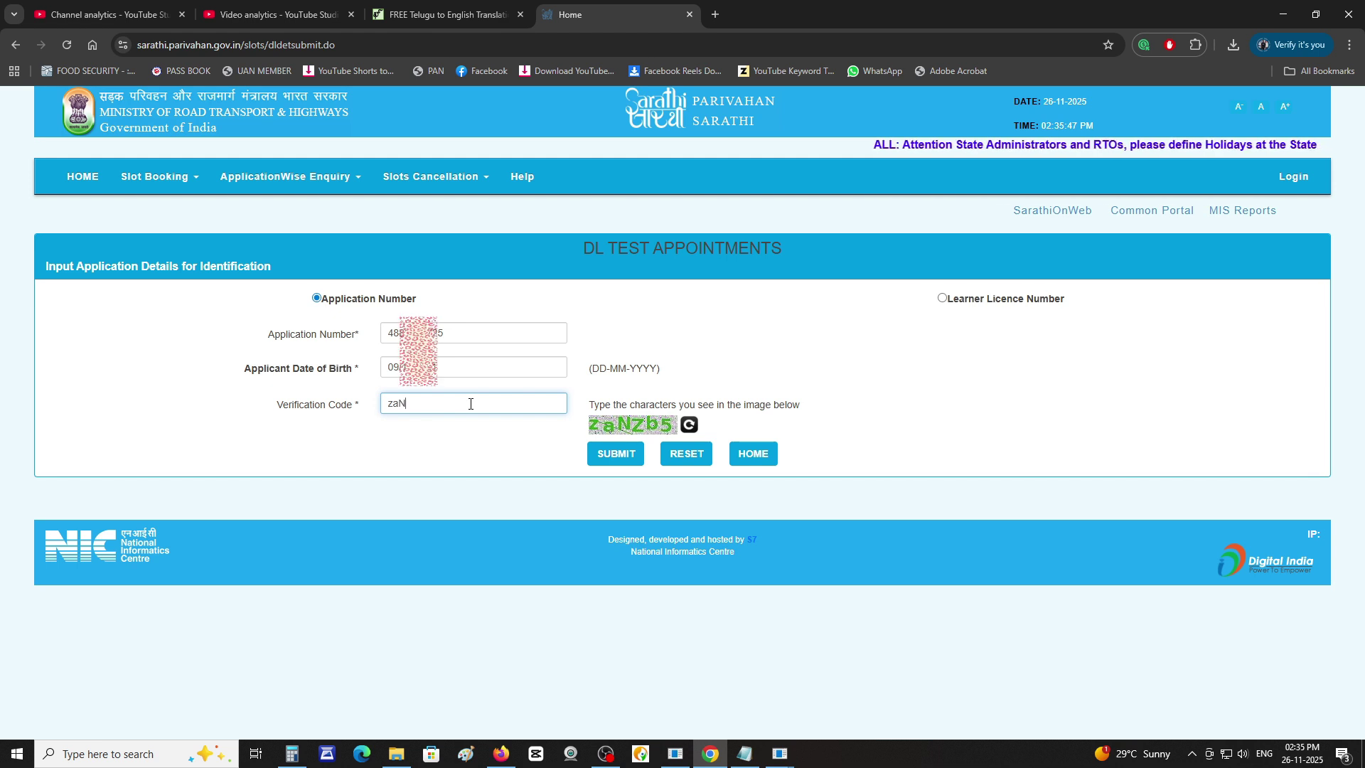
type("Zb5")
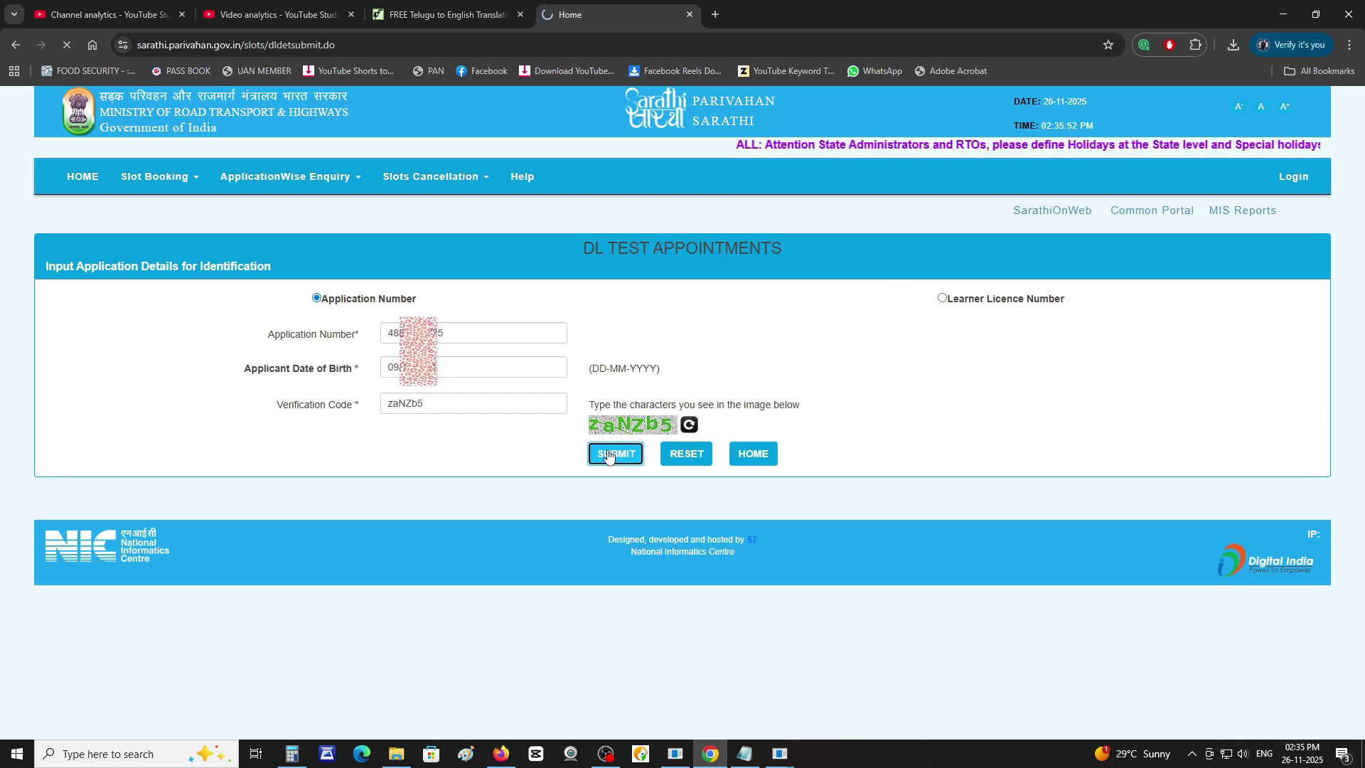
left_click(610, 452)
Book the 27-11-2025, 11.00-12.00 slot at NIZAMABAD TESTCENTER for 2-WHEELER and 4-WHEELER
left_click(682, 530)
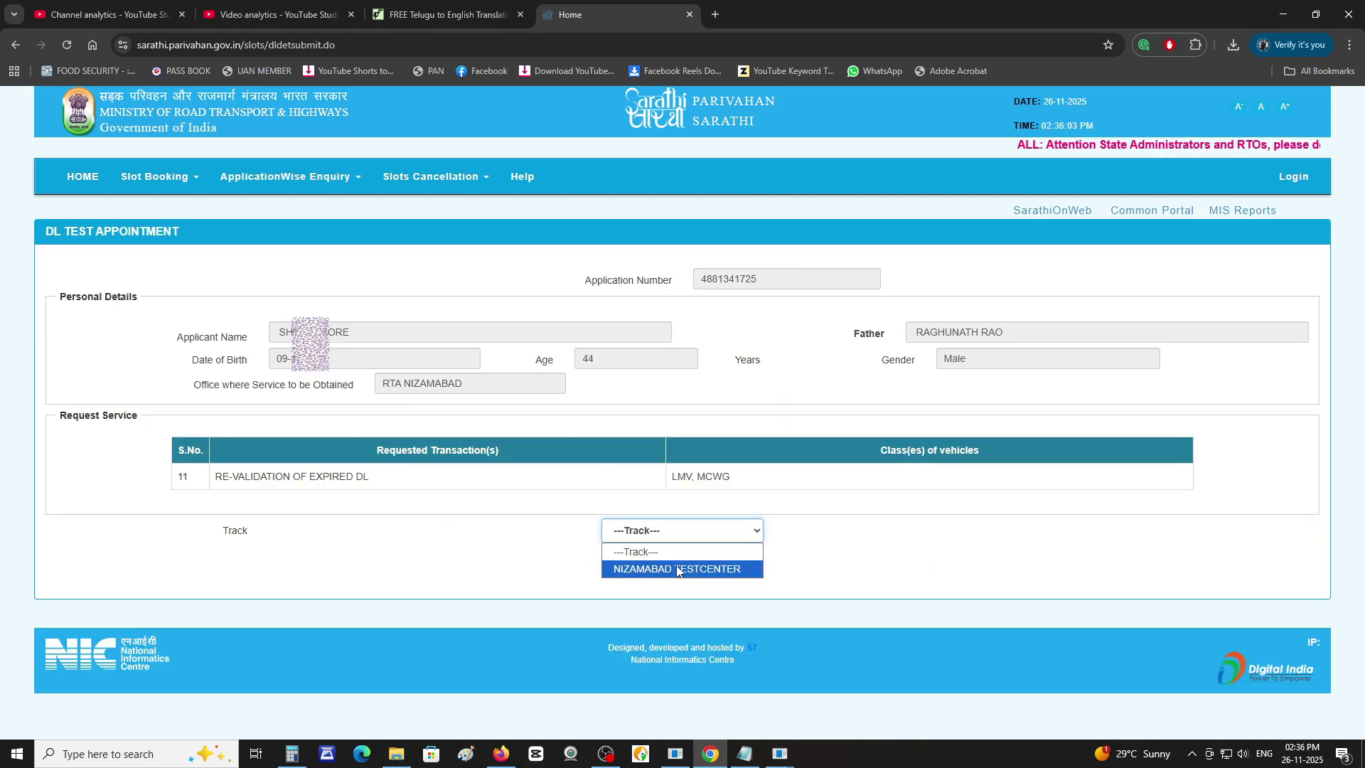
left_click(717, 565)
left_click(395, 521)
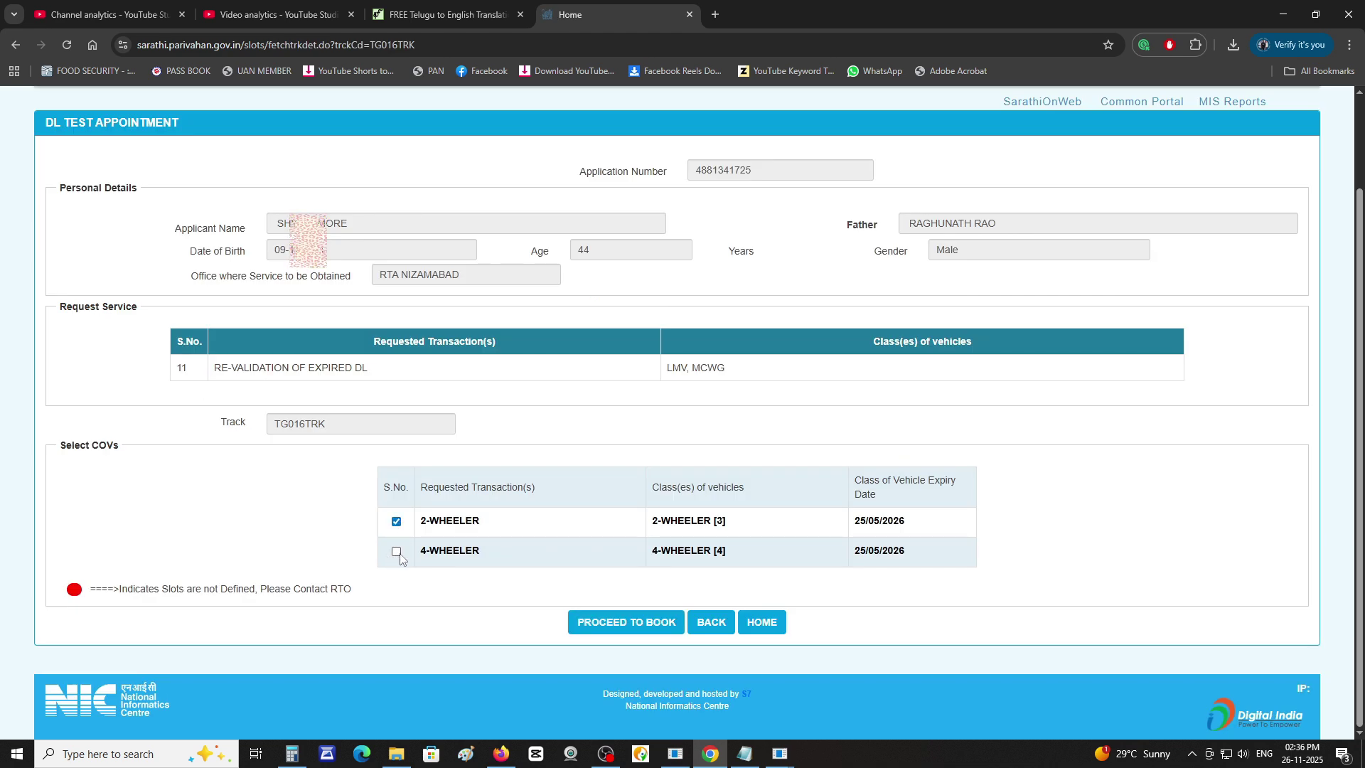
left_click(396, 552)
left_click(622, 628)
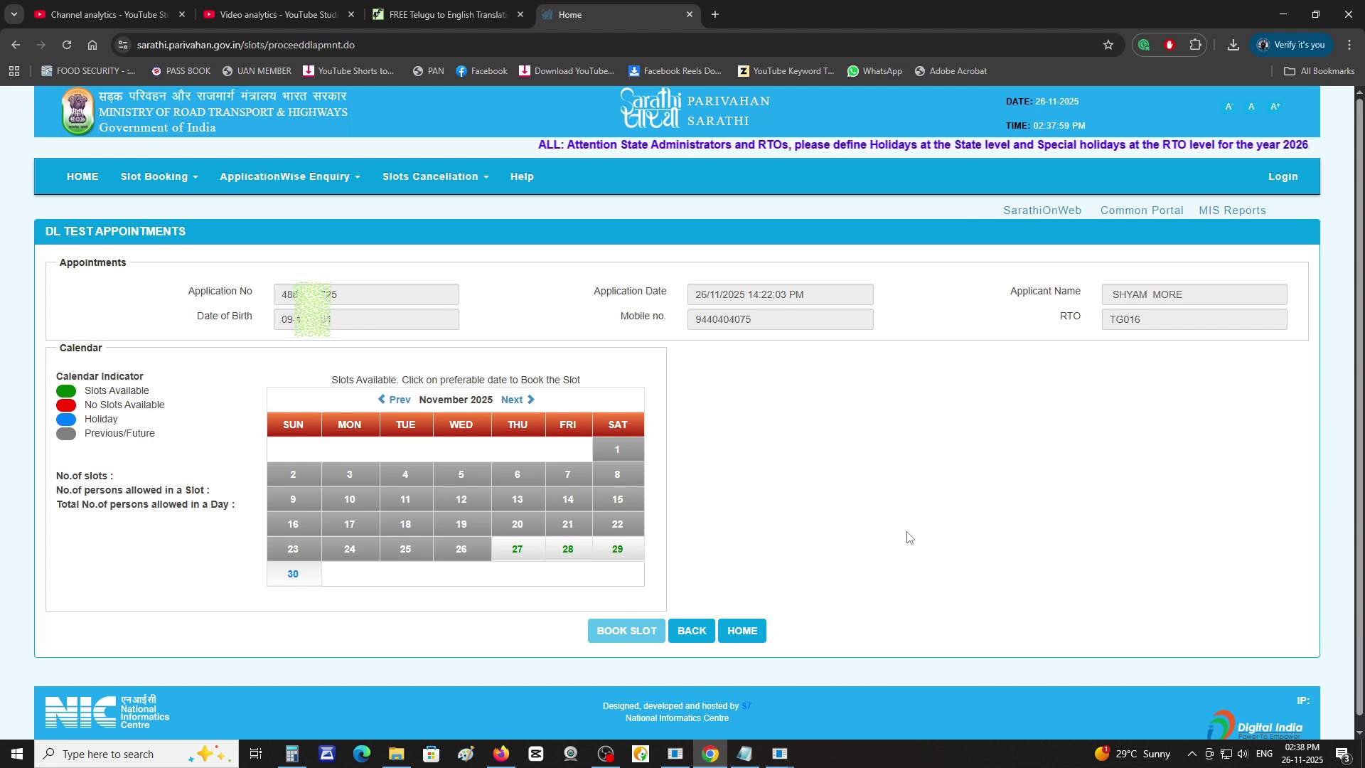
left_click(519, 552)
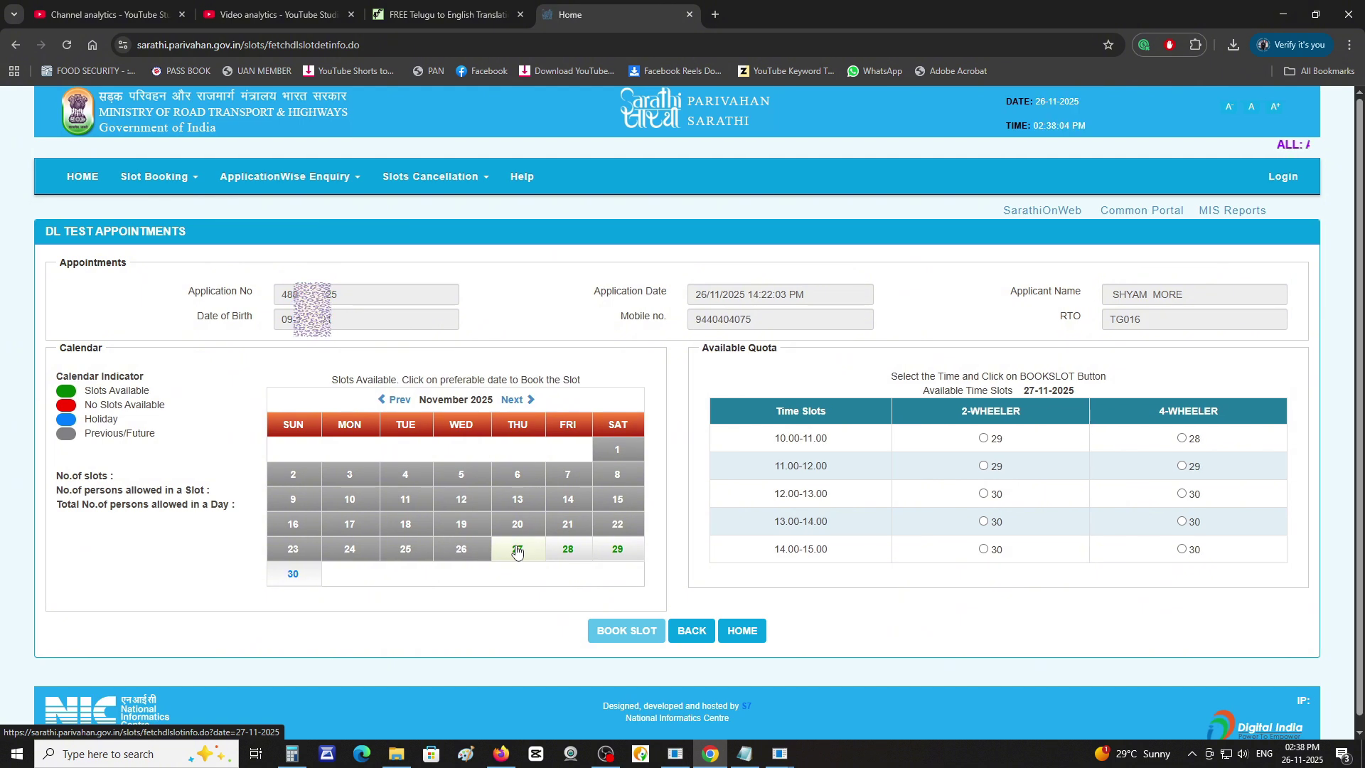
left_click(983, 466)
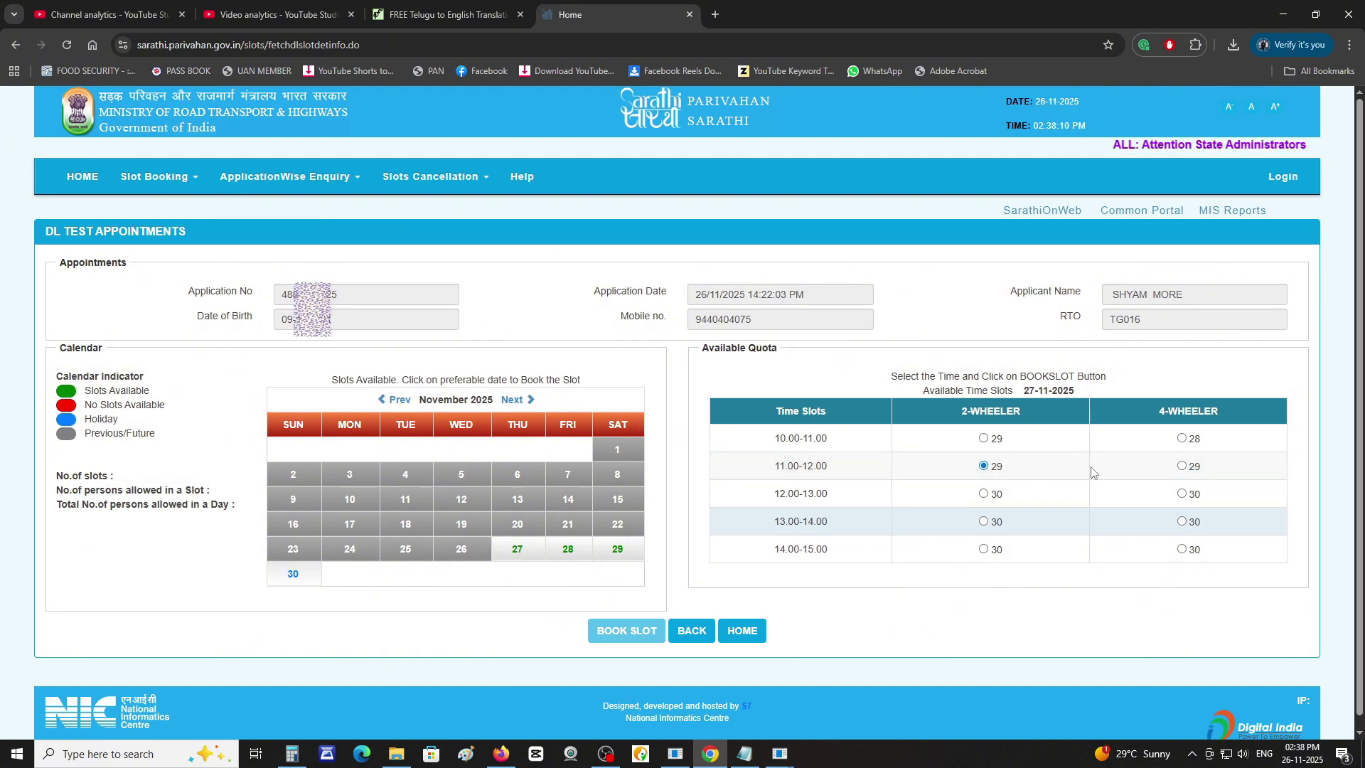
left_click(625, 631)
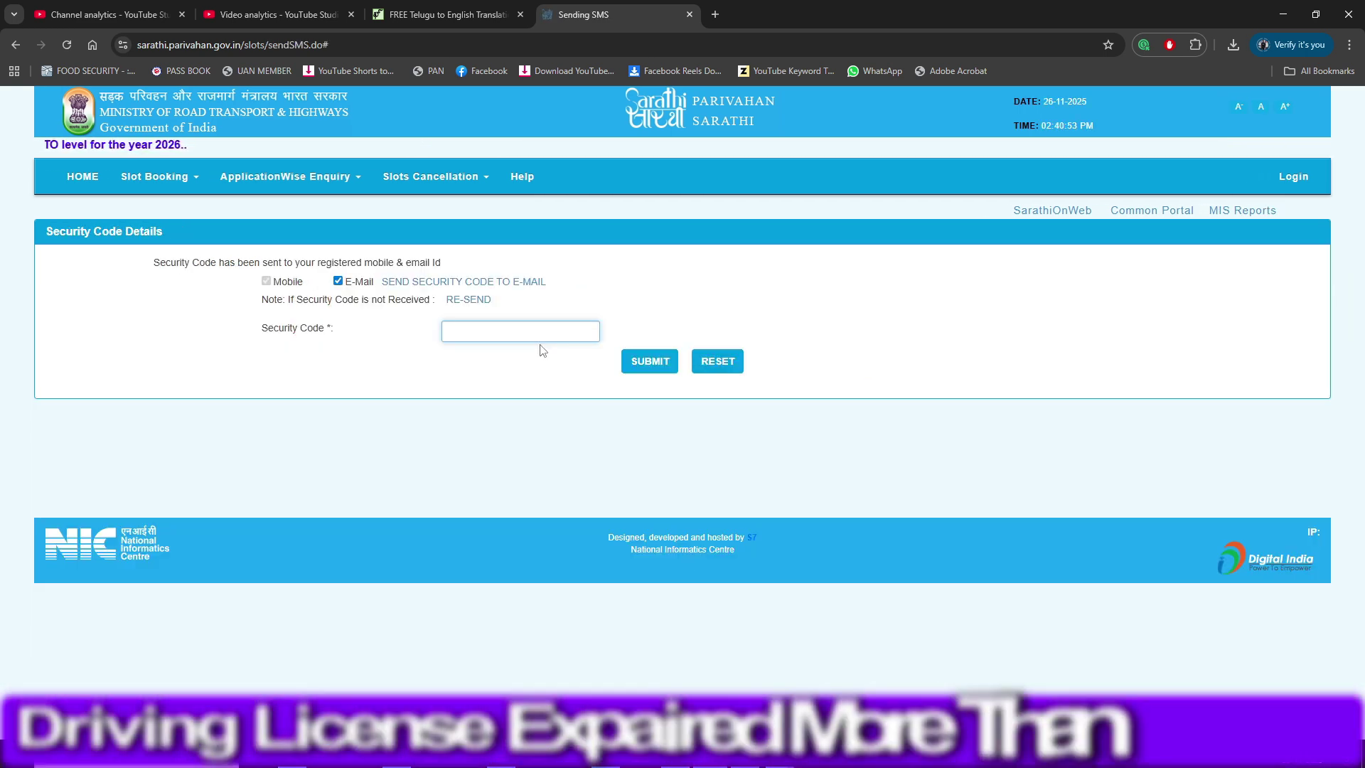
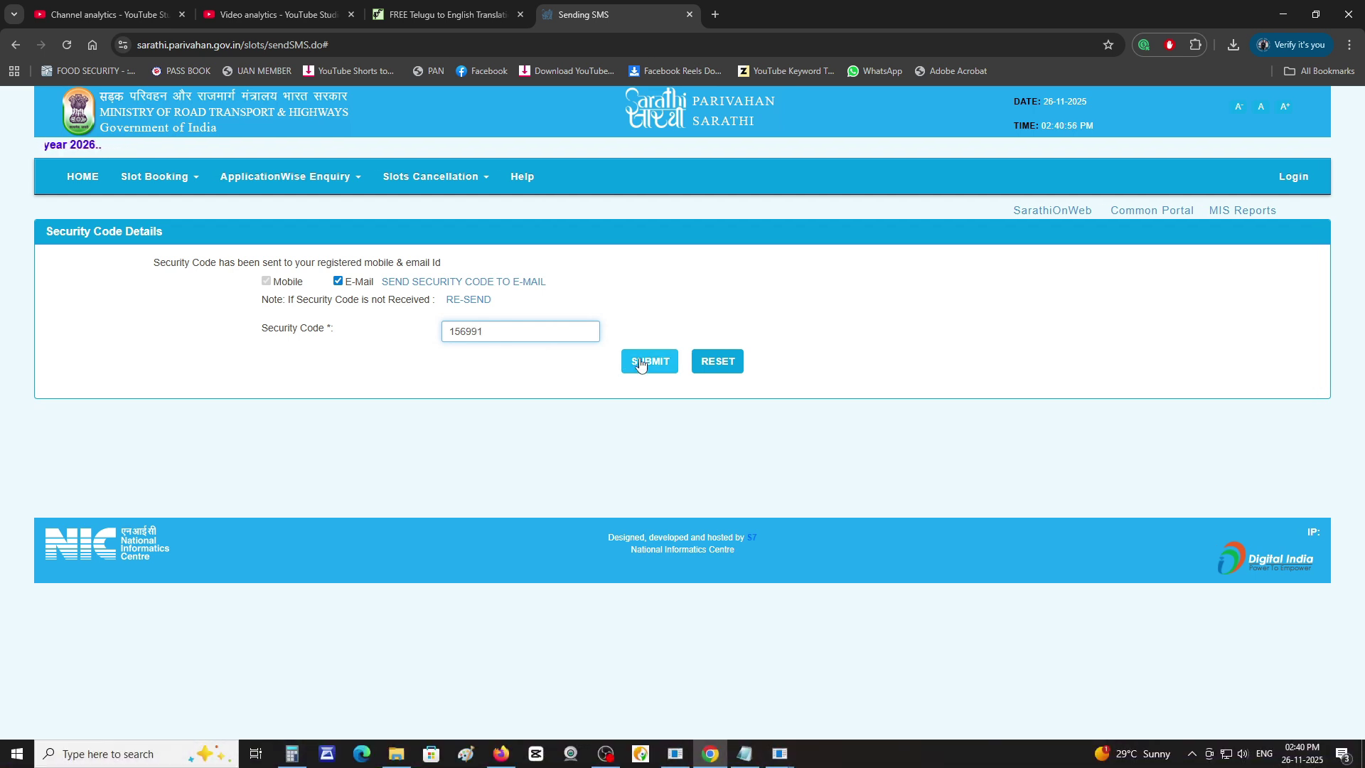
Enter the emailed security code, confirm the 27-11-2025 slot booking, and open the appointment letter
left_click(646, 361)
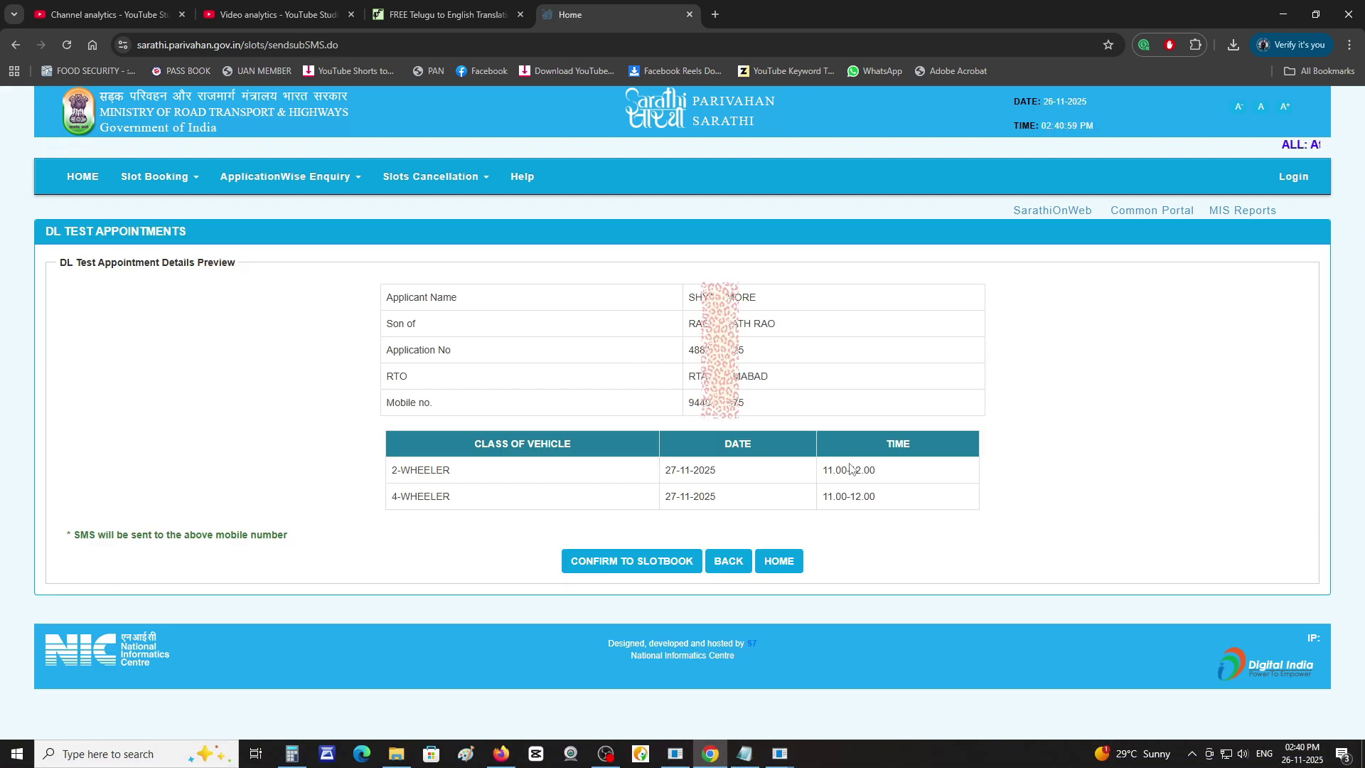
left_click(629, 561)
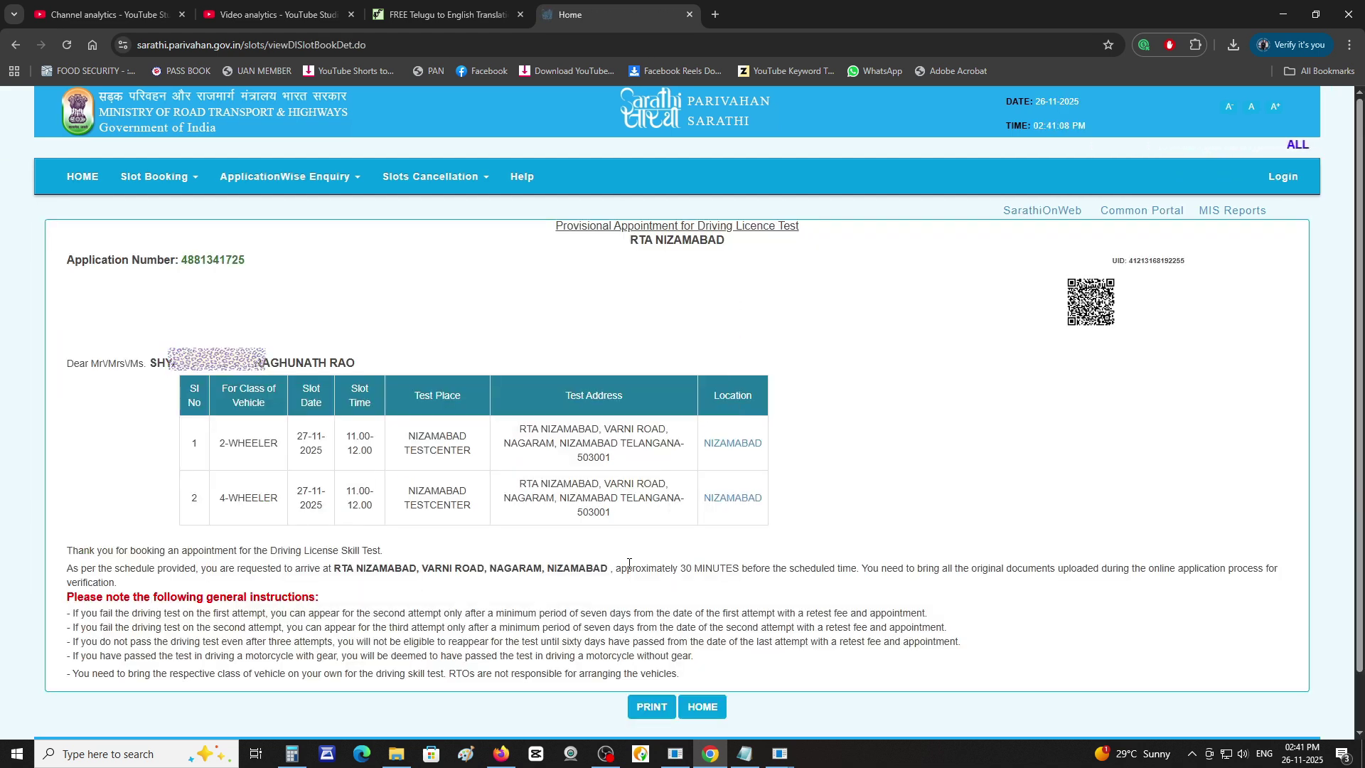
left_click(649, 706)
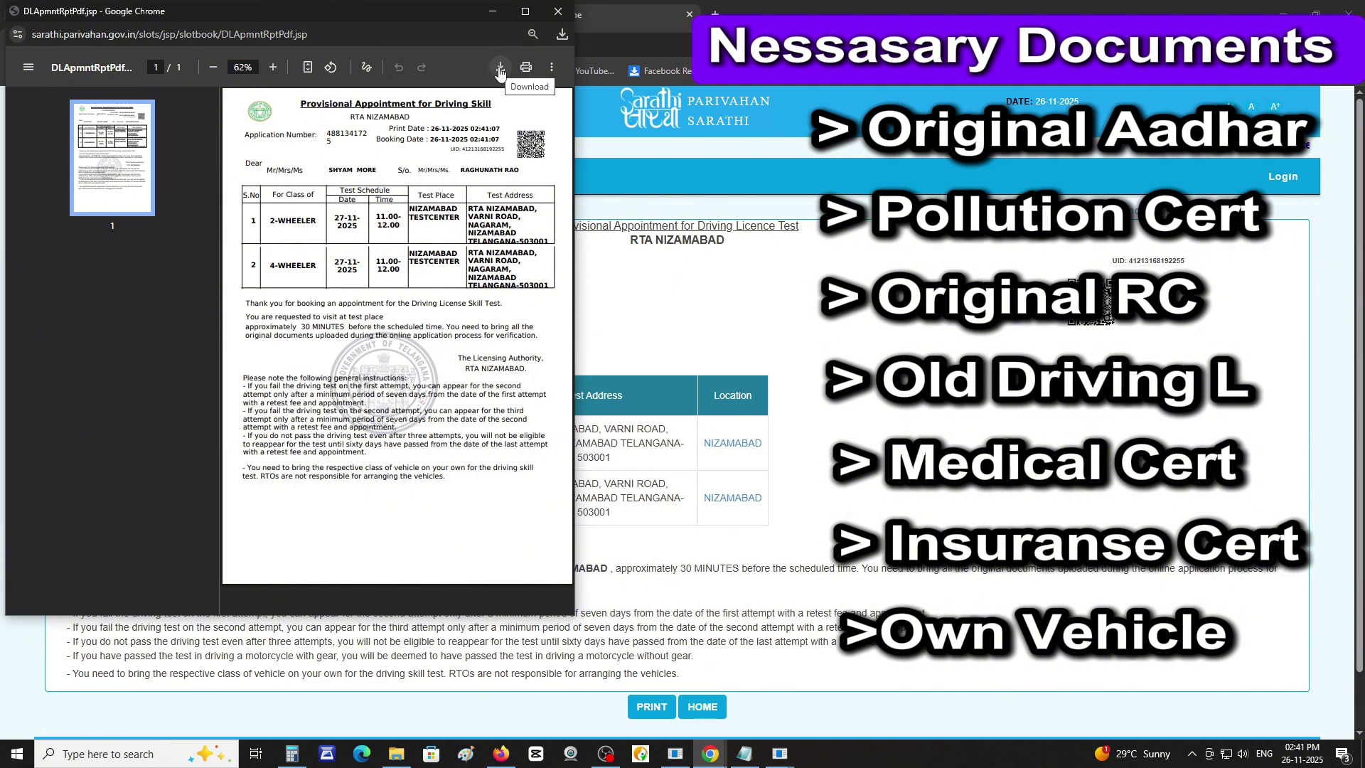
Download the appointment letter to Extra Drive (G:) as 'Driving license Slot 26112025.pdf'
left_click(500, 69)
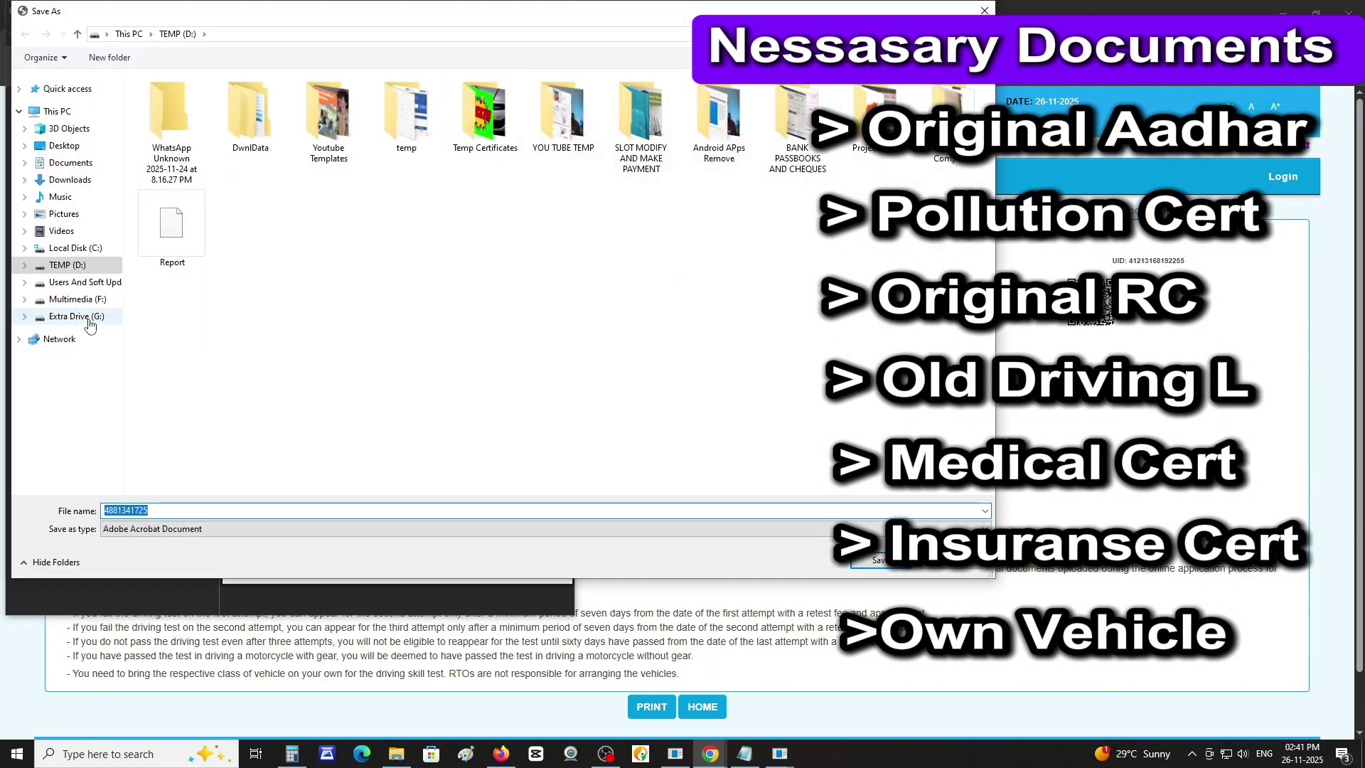
left_click(77, 316)
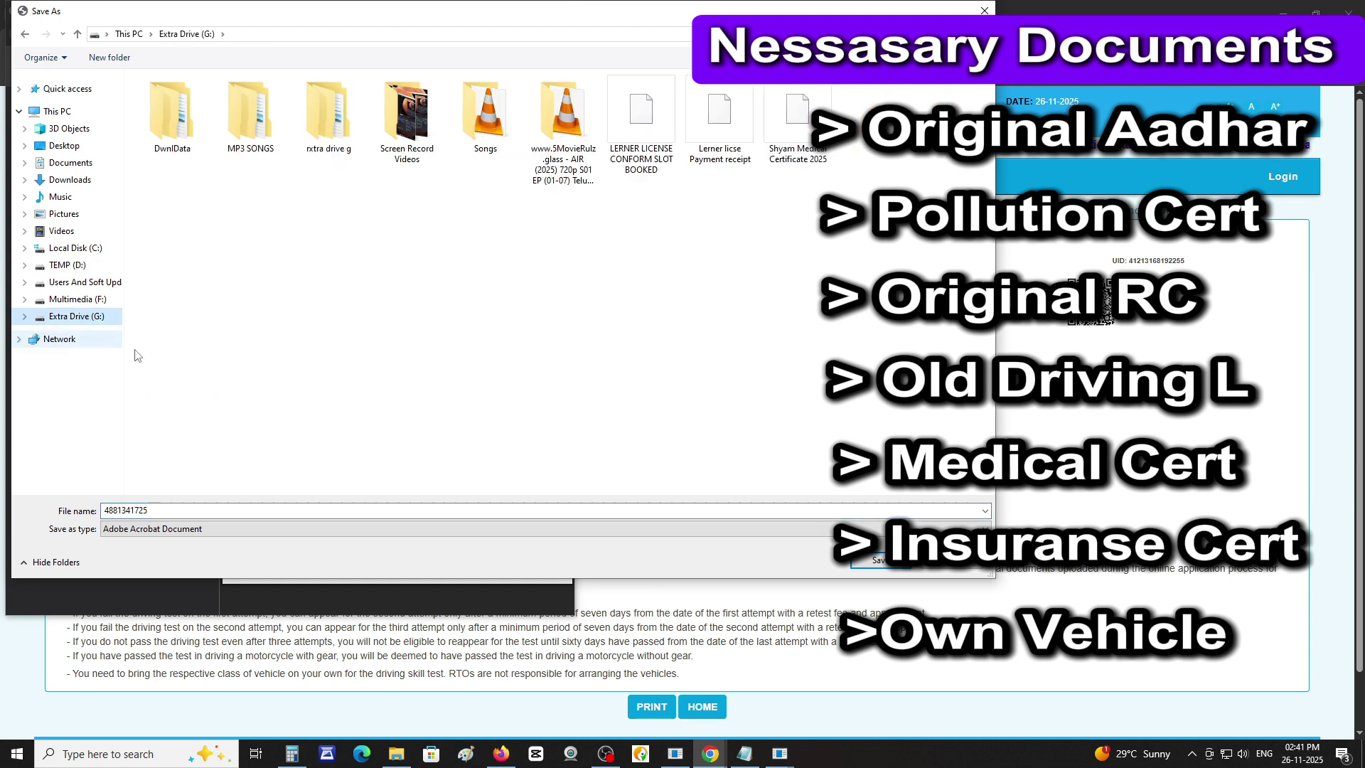
double_click(187, 509)
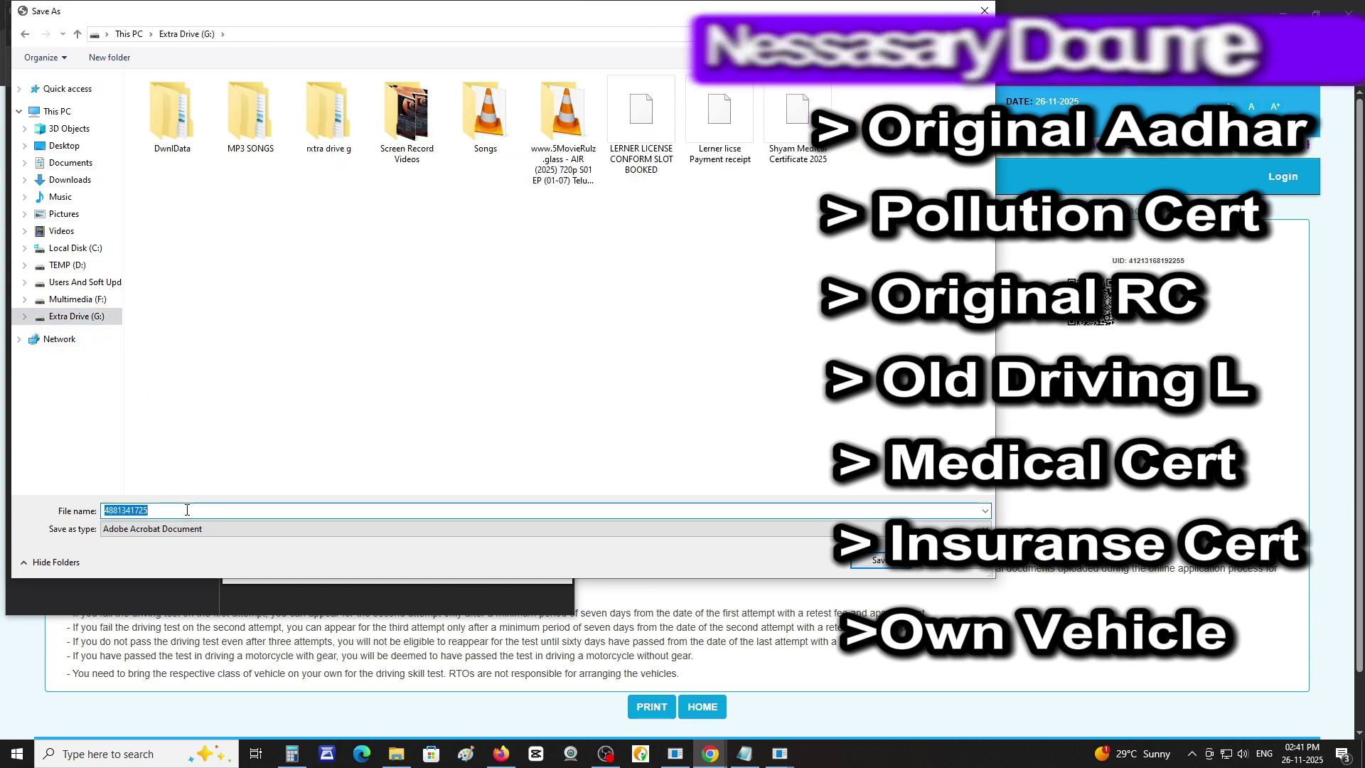
type("Driving license Slot 26112025")
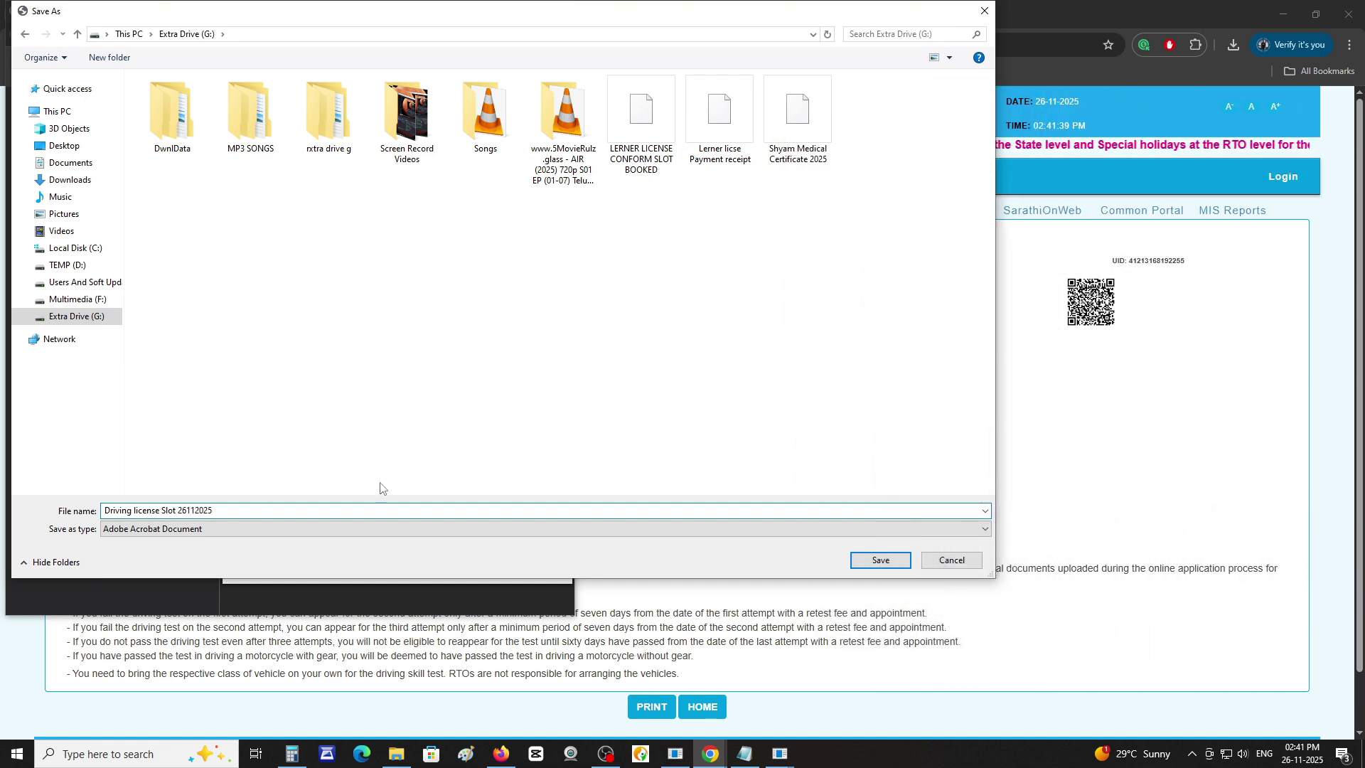
left_click(881, 560)
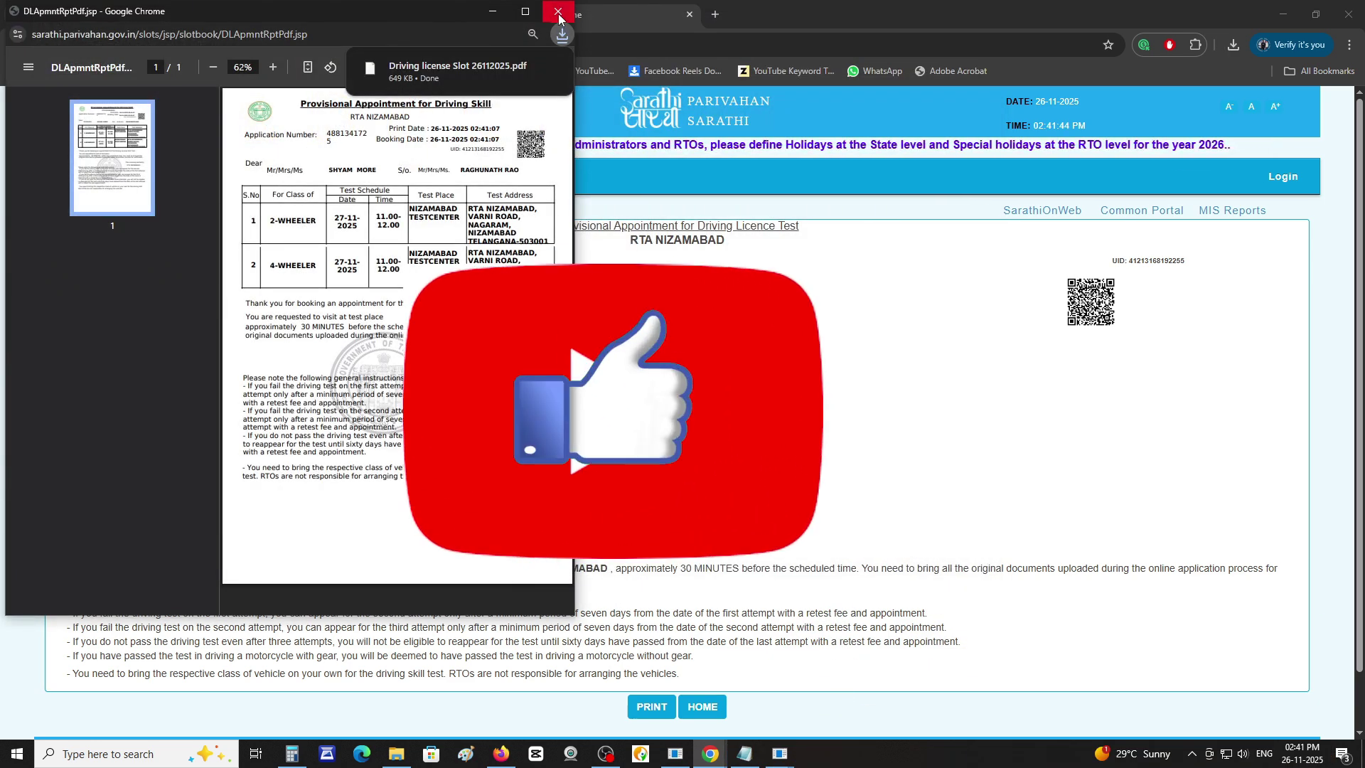